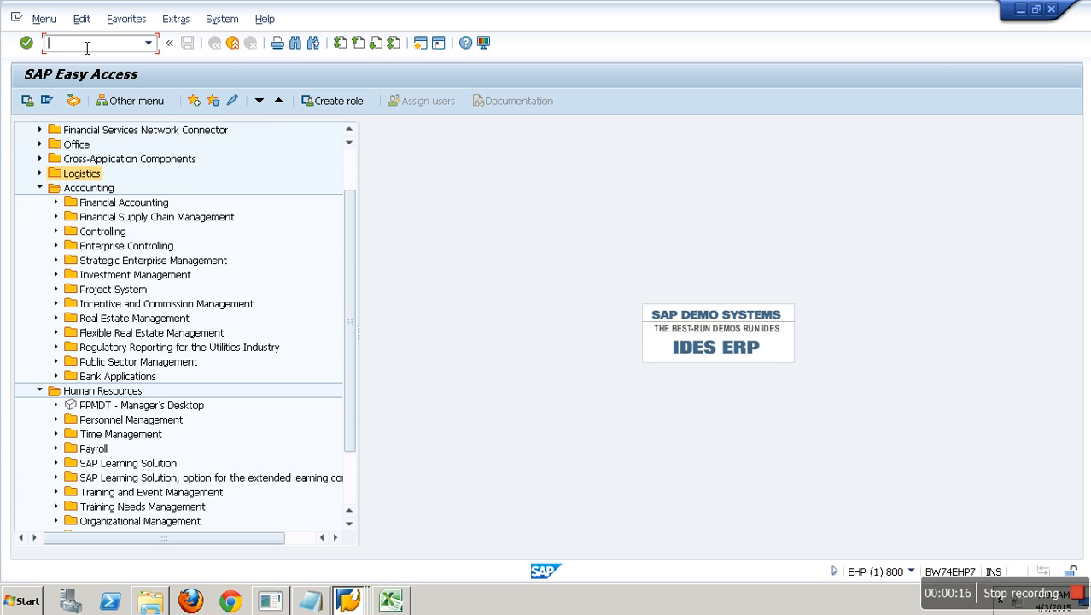
- Run transaction SALE to display the ALE Customizing IMG in the ECC system
type("sale")
key("Return")
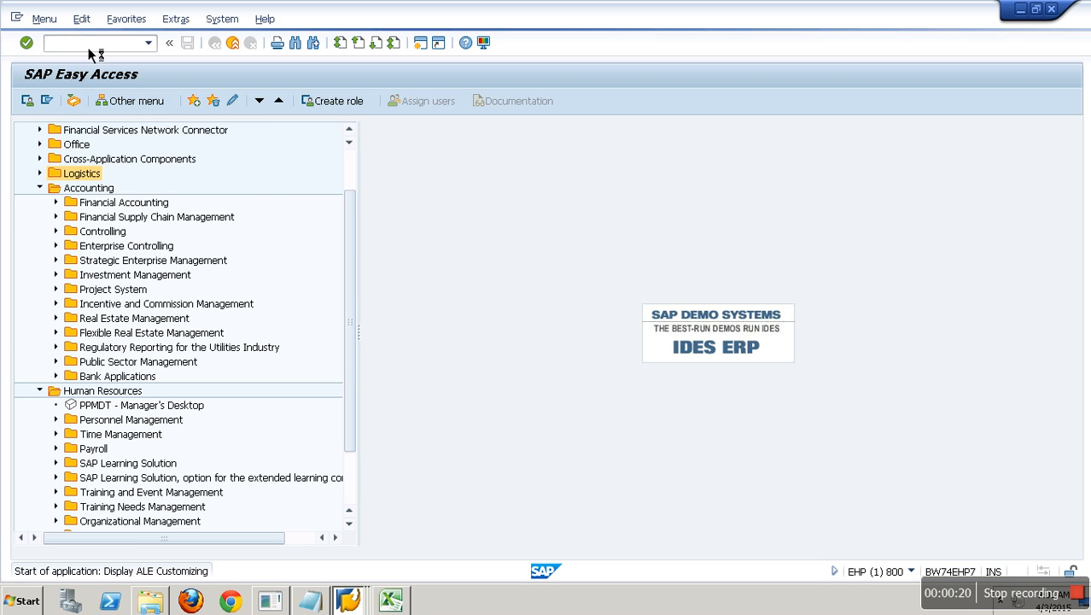
- Check the logged-on system, then run Assign Logical System to Client under Basic Settings > Logical Systems
left_click(921, 580)
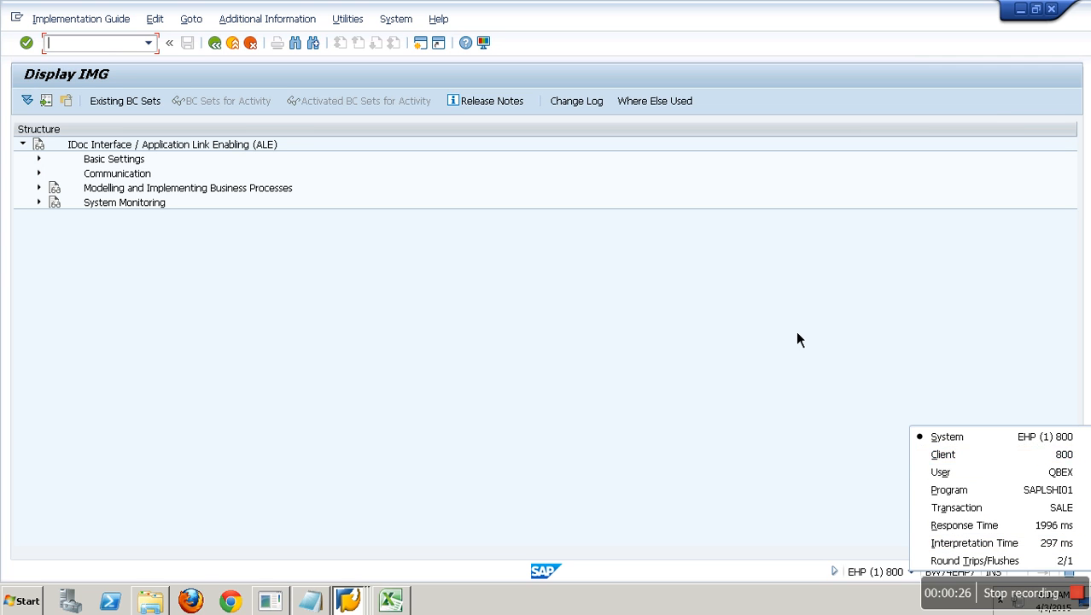
left_click(553, 318)
left_click(39, 160)
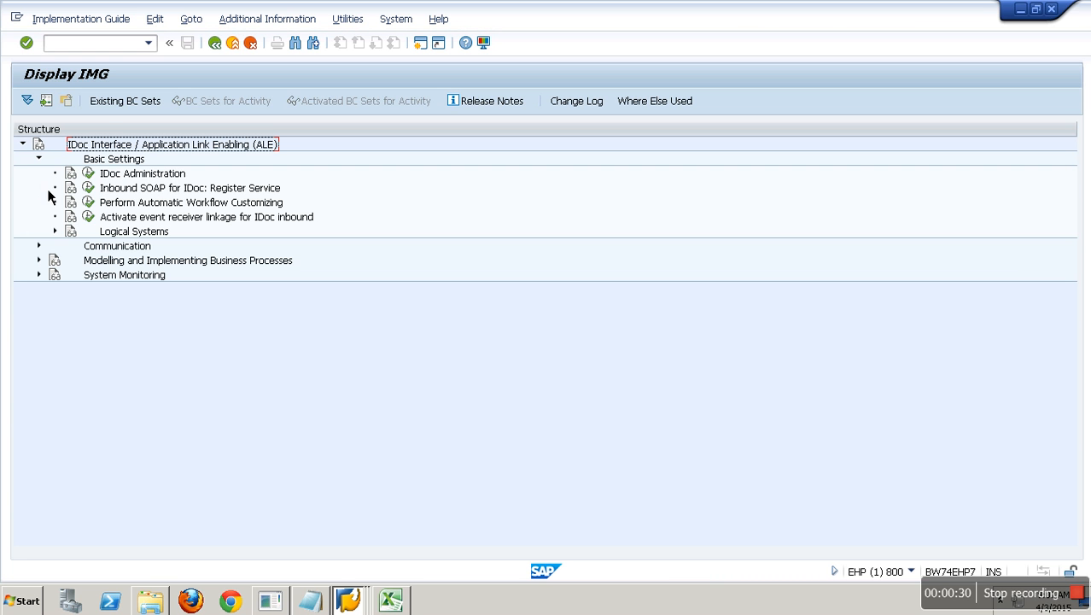
left_click(59, 234)
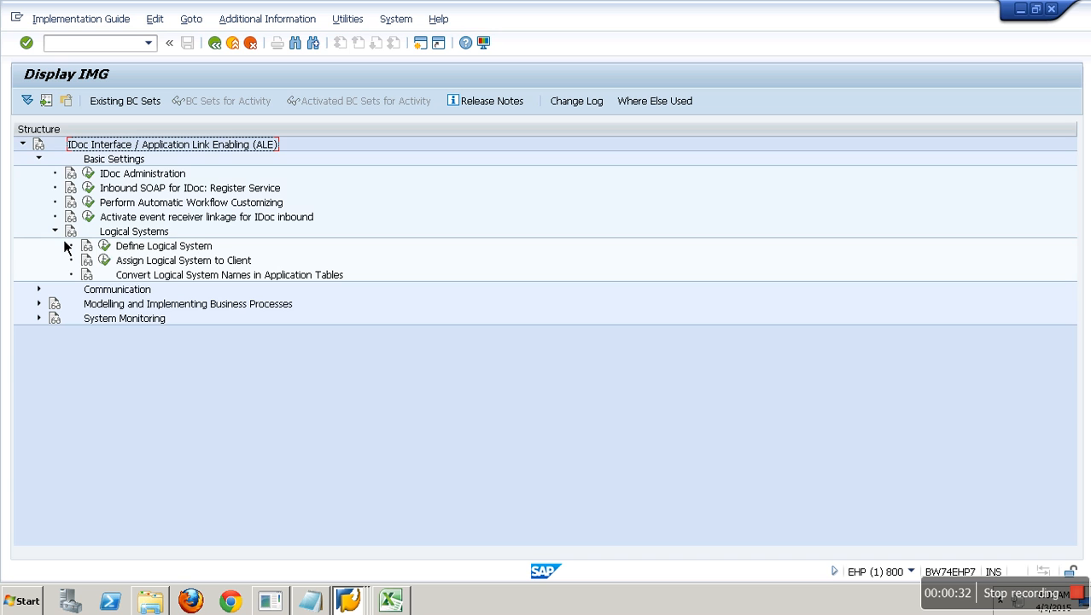
left_click(103, 259)
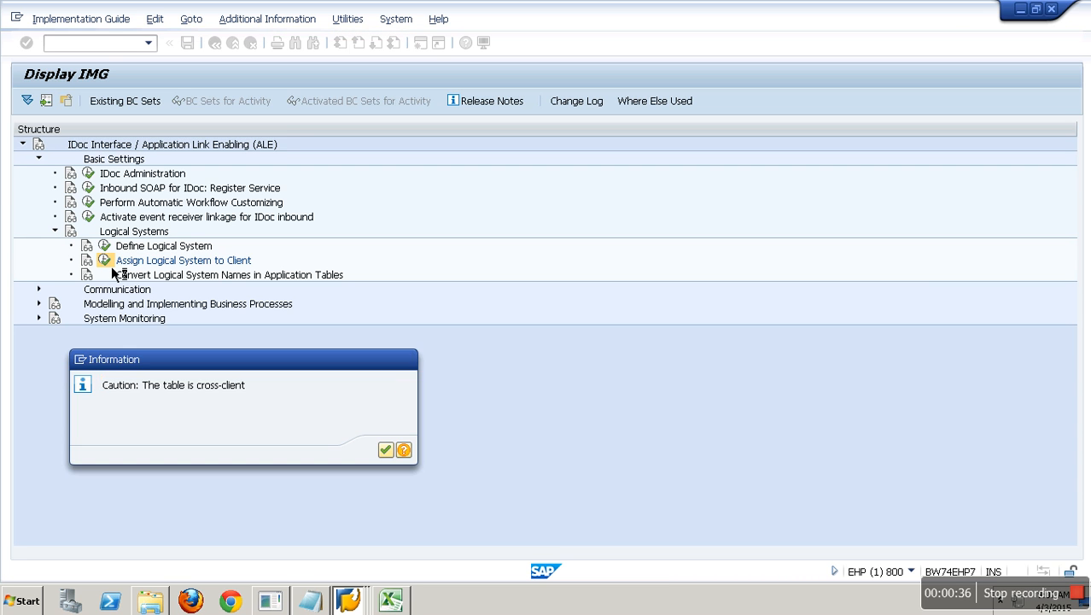
key("Return")
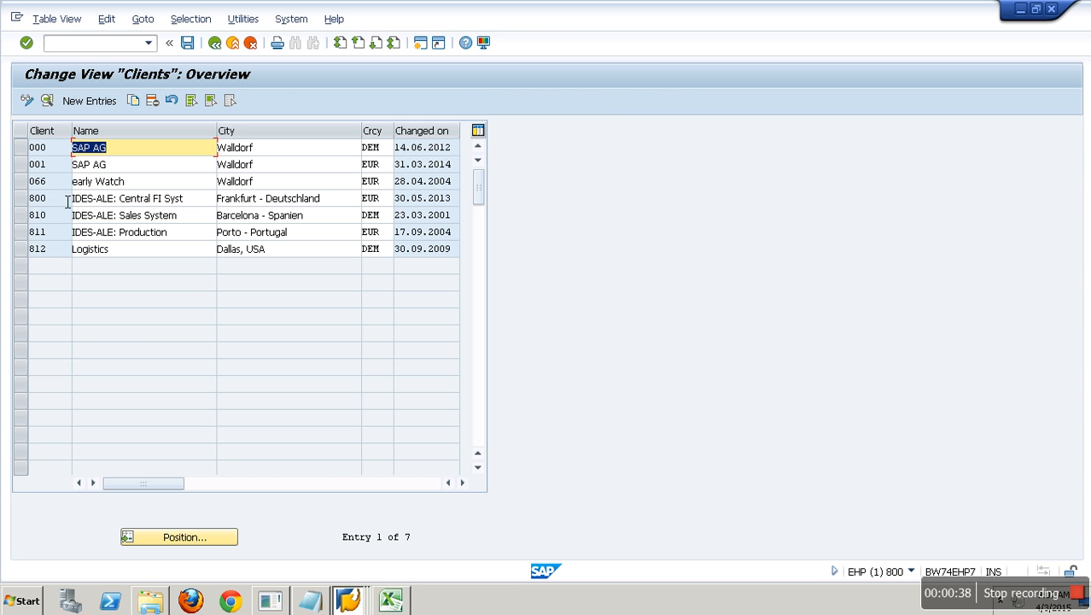
- Open client 800's details and copy its logical system name ECW_00_800
left_click(22, 201)
left_click(48, 101)
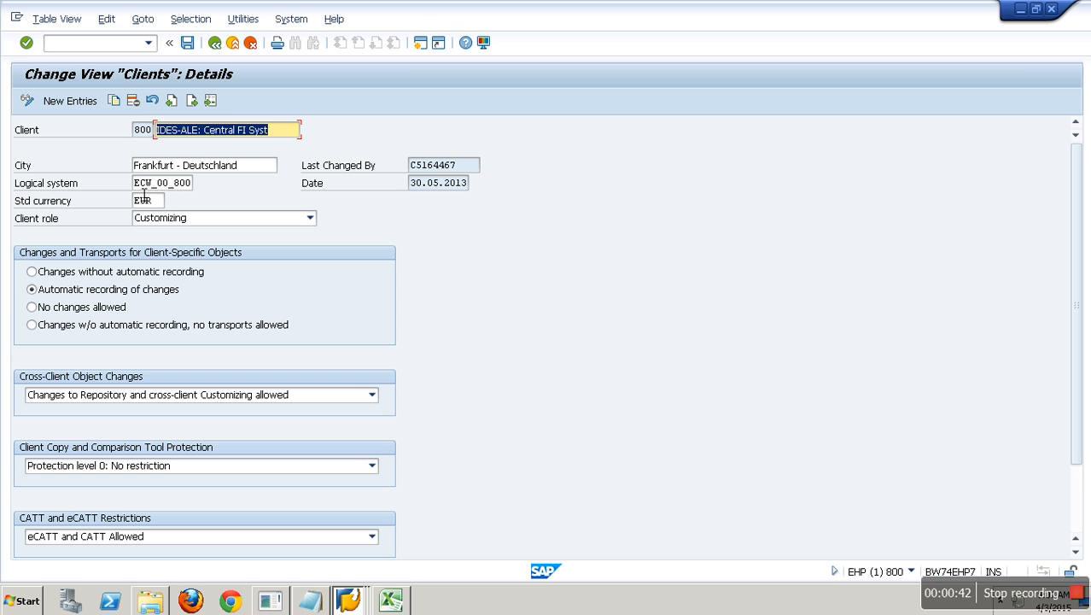
left_click_drag(134, 185, 220, 191)
key("ctrl+c")
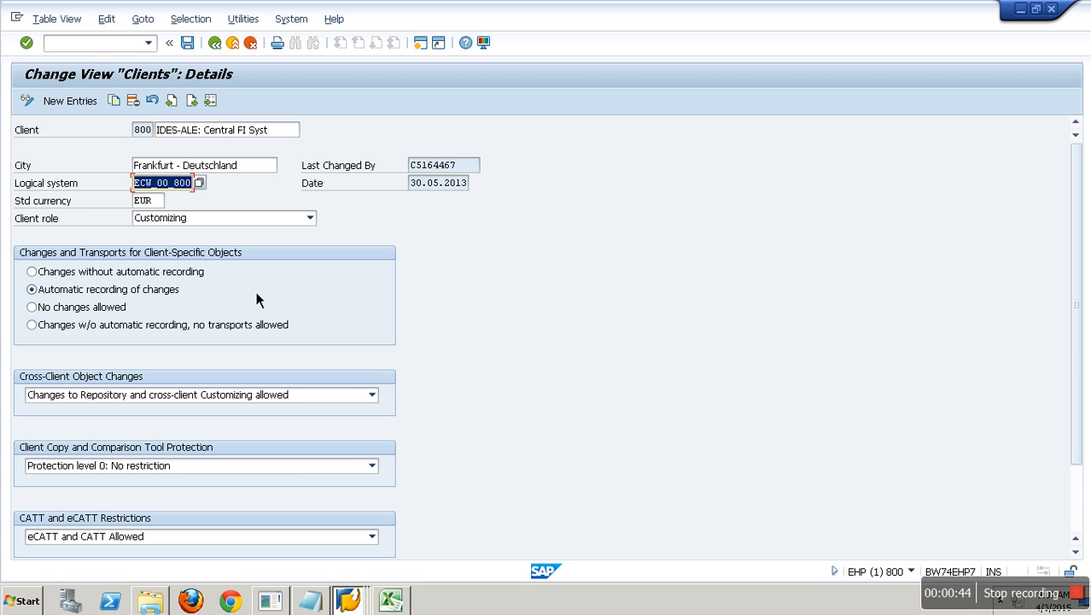
left_click(175, 183)
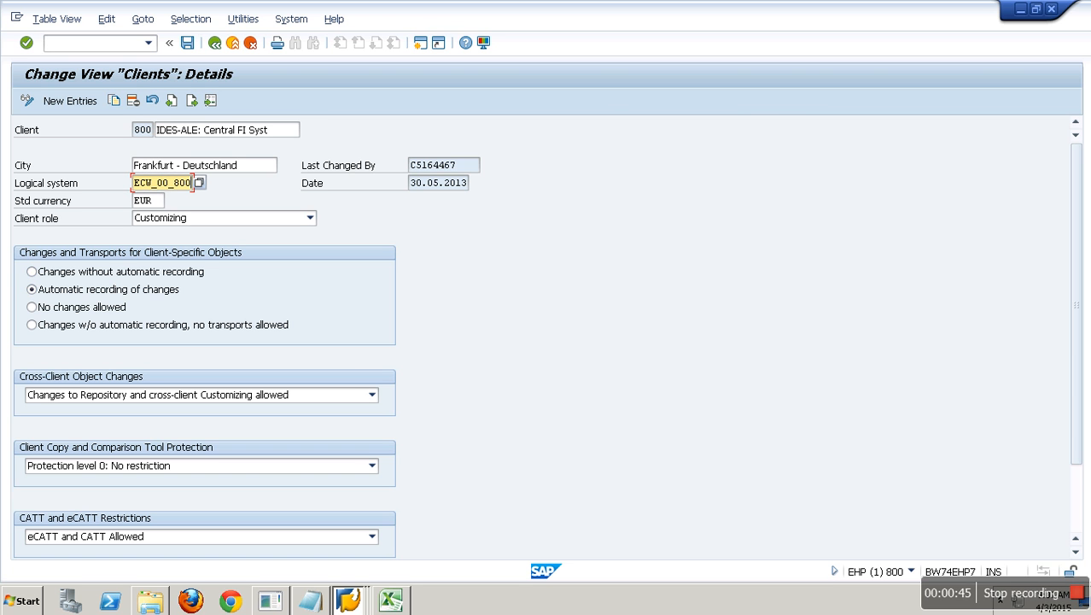
left_click(316, 605)
- On Sheet2, label G6 'ecc', paste ECW_00_800 into G9, and widen column G
left_click(390, 600)
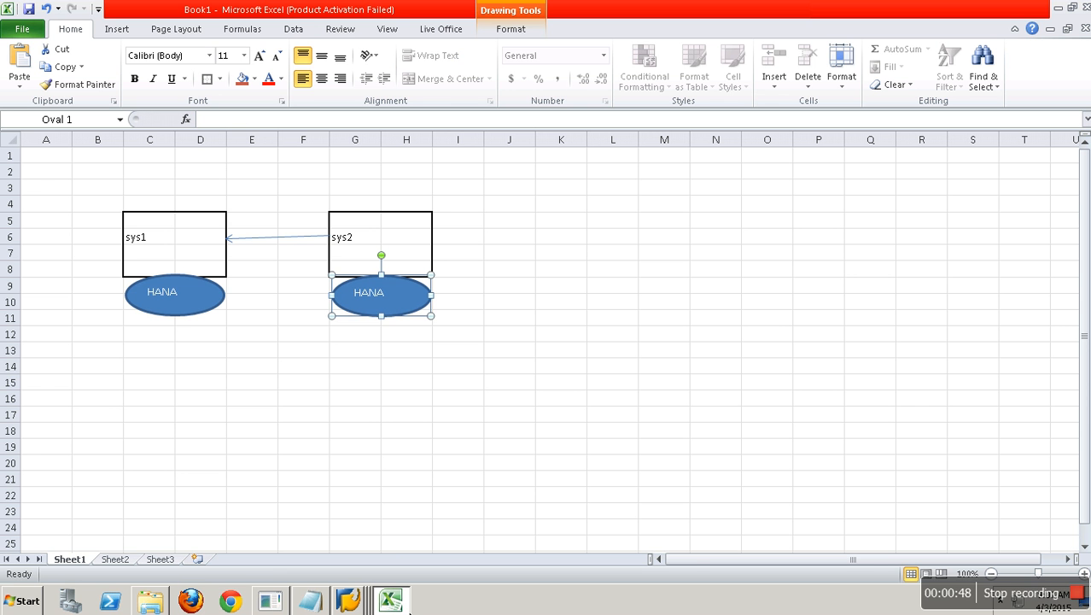
left_click(126, 559)
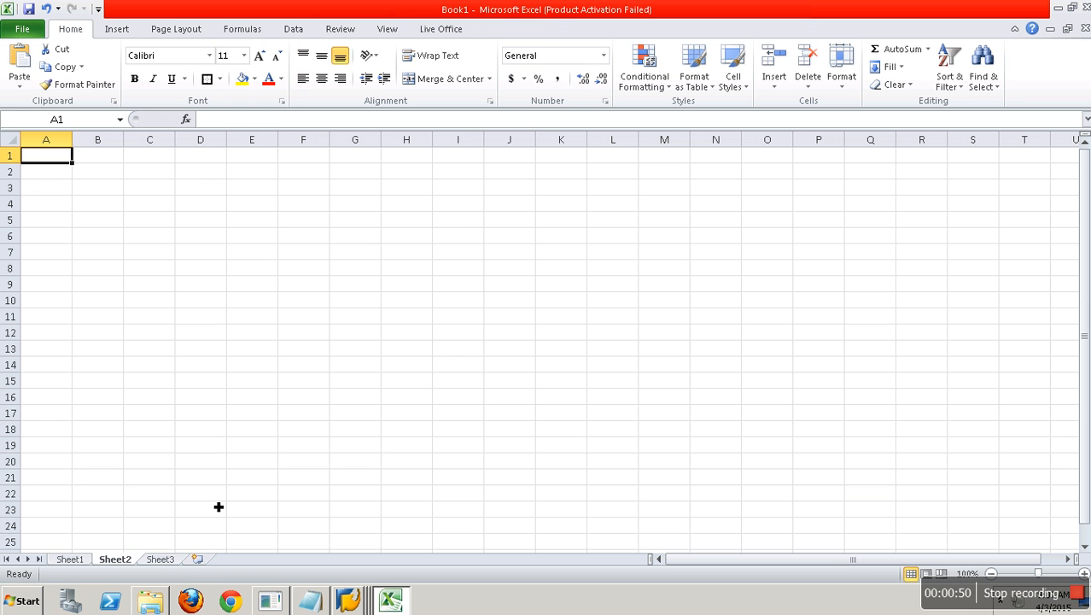
left_click(368, 236)
type("ecc")
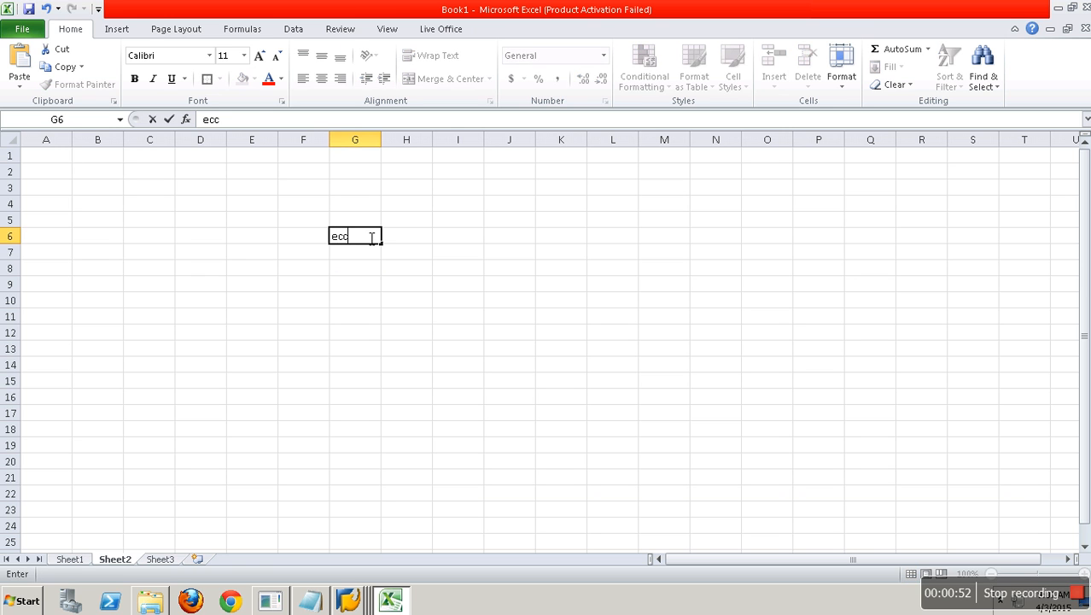
key("Return")
key("Return")
key("Return")
key("ctrl+v")
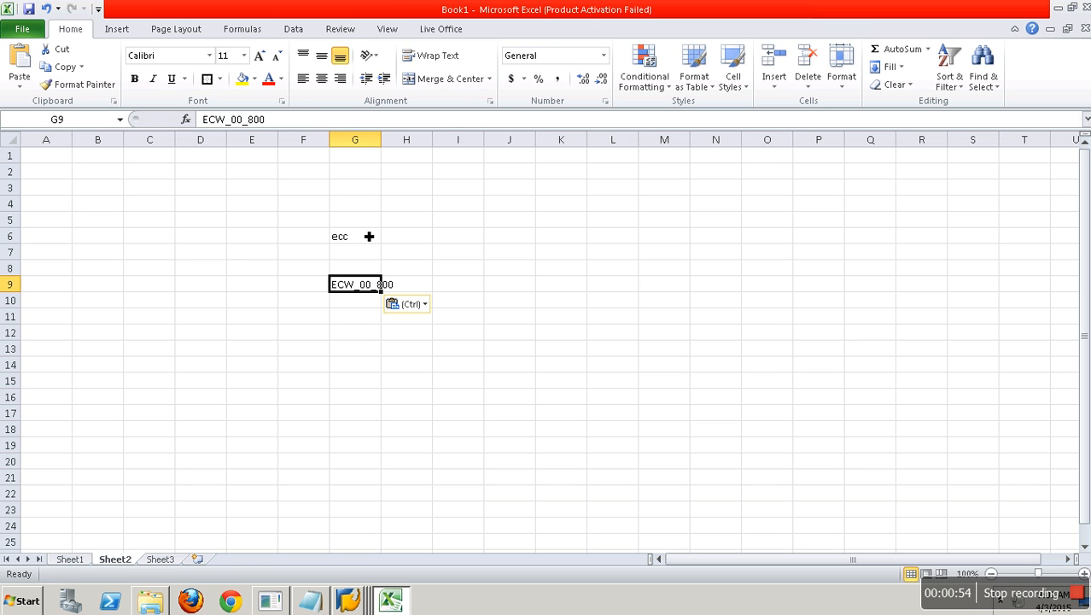
double_click(380, 139)
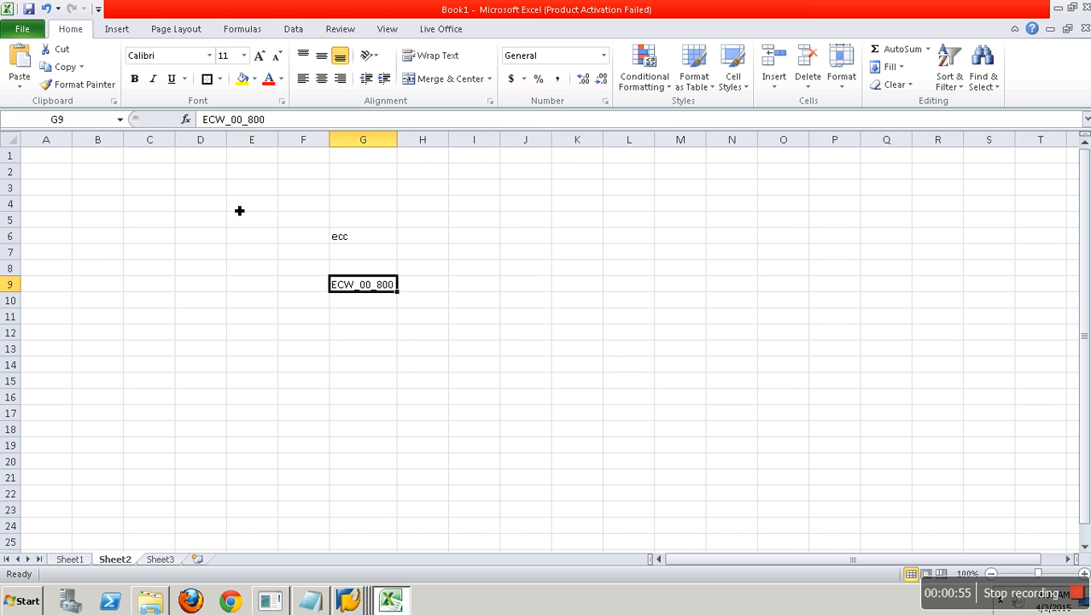
- Label cell D6 'bw' and return to the SAP Easy Access window
left_click(196, 238)
type("bw")
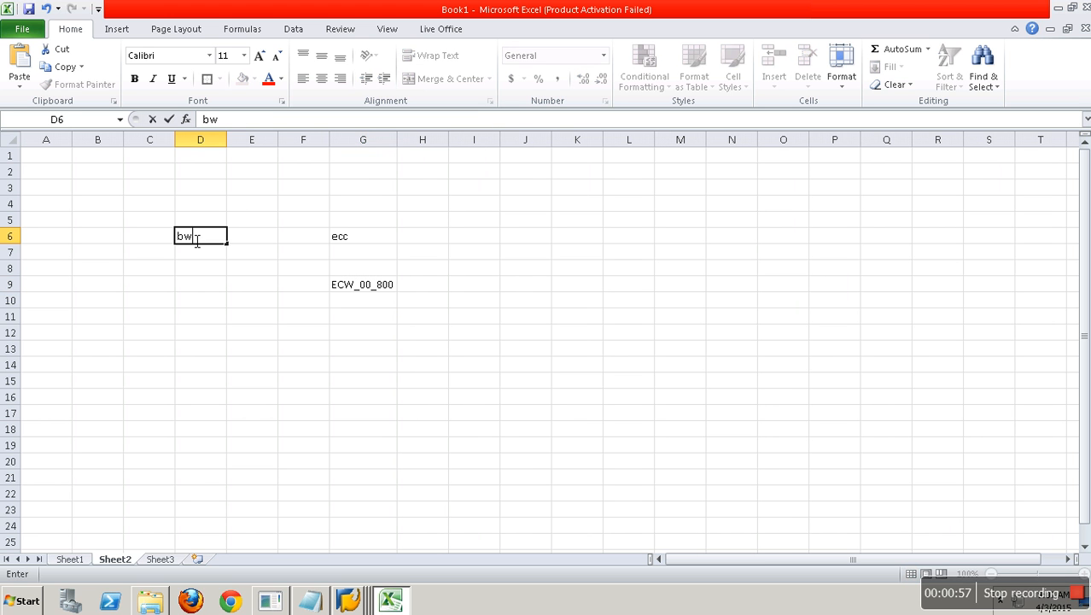
left_click(220, 352)
left_click(356, 593)
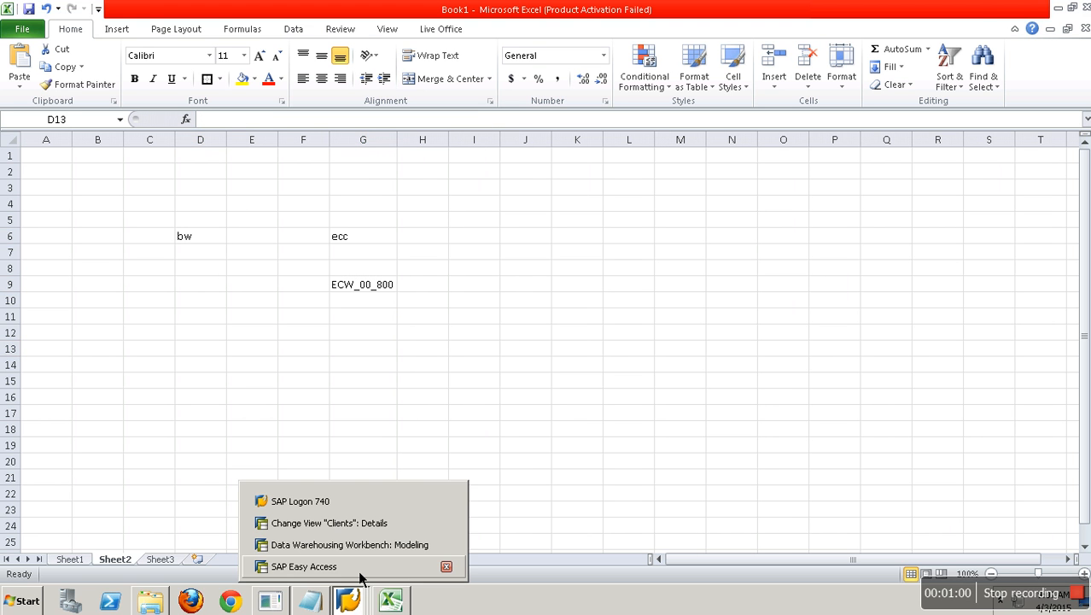
left_click(359, 567)
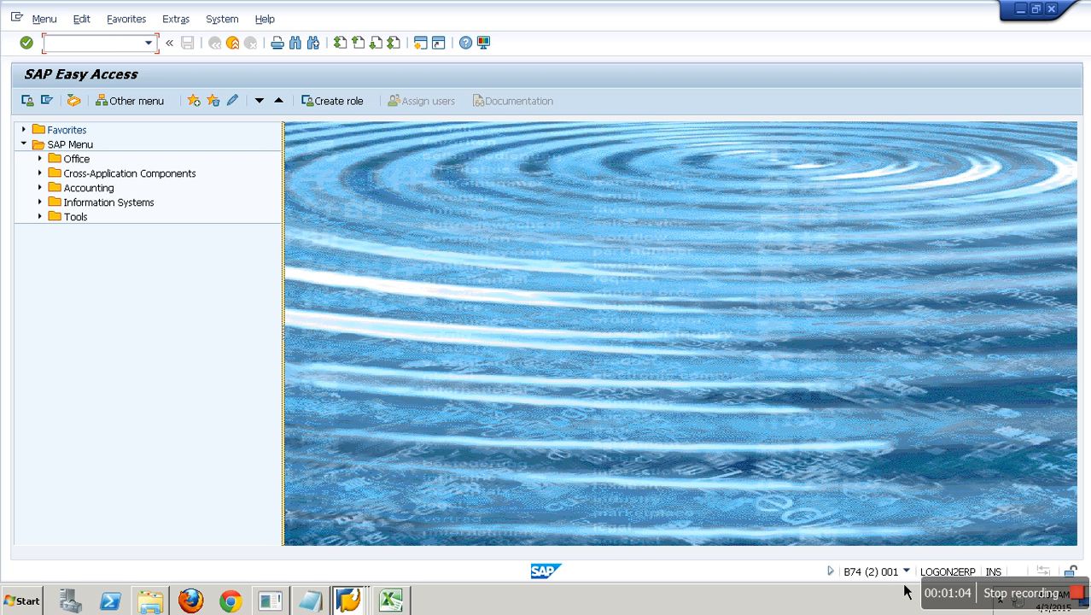
- In the BW system, run SALE and execute Assign Logical System to Client
type("sale")
key("Return")
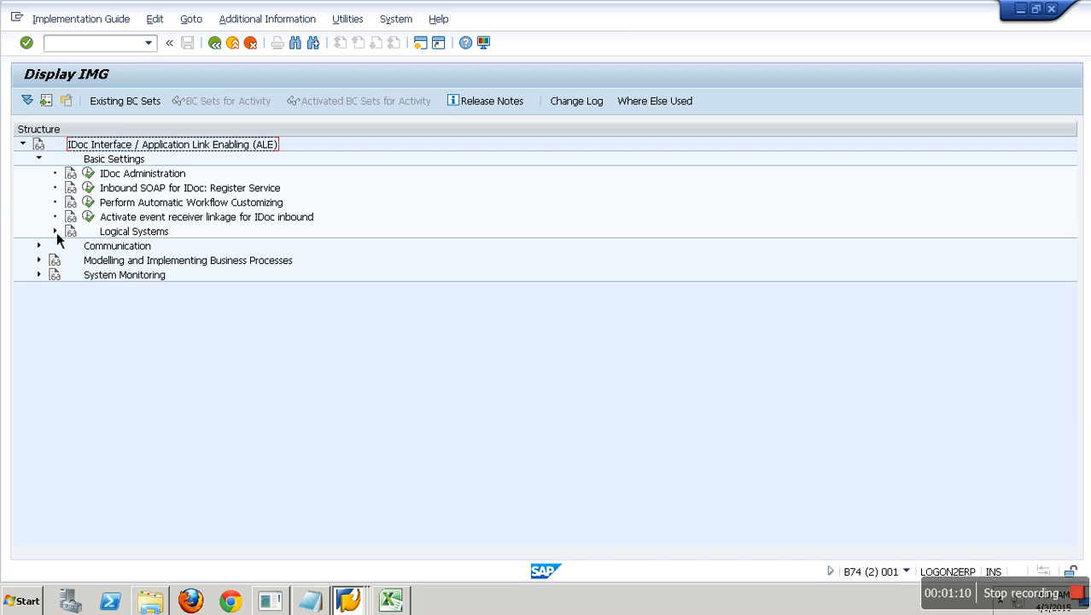
left_click(55, 231)
left_click(105, 262)
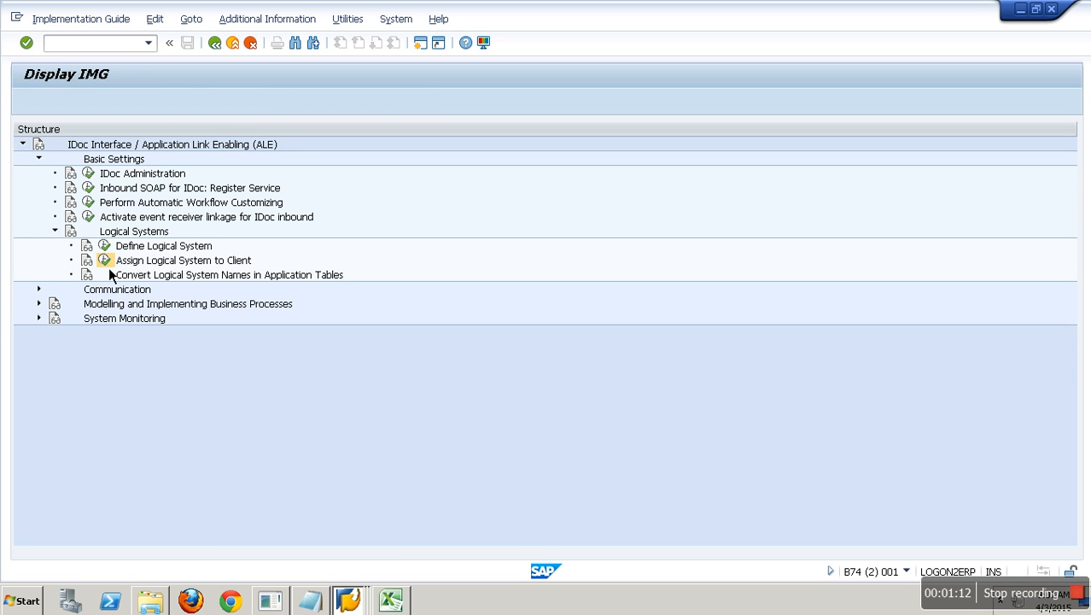
key("Return")
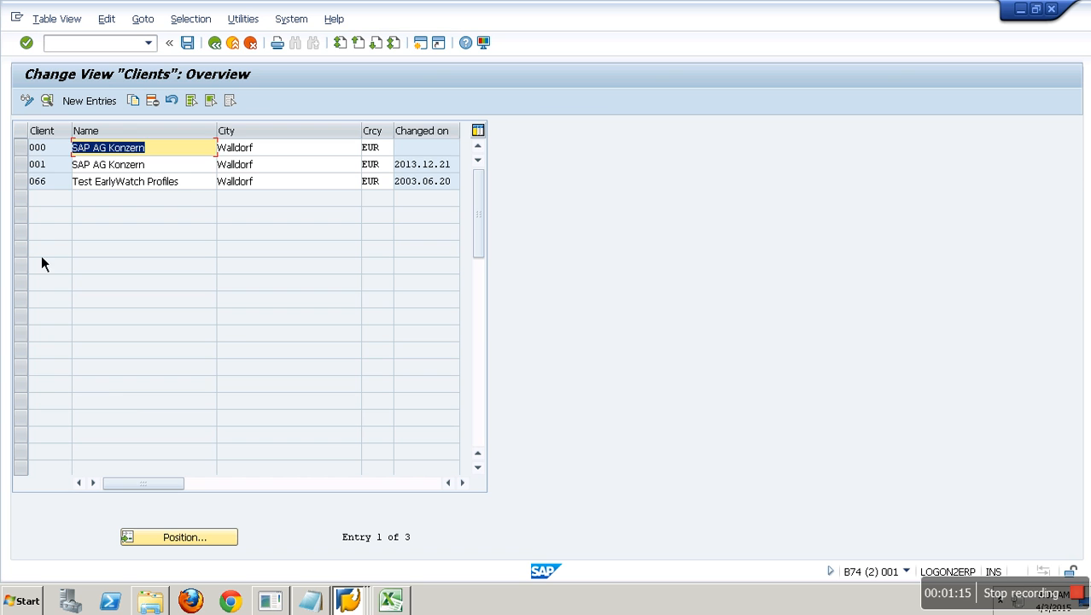
- Open client 001's details and copy its logical system name B74CLNT001
left_click(22, 164)
left_click(49, 103)
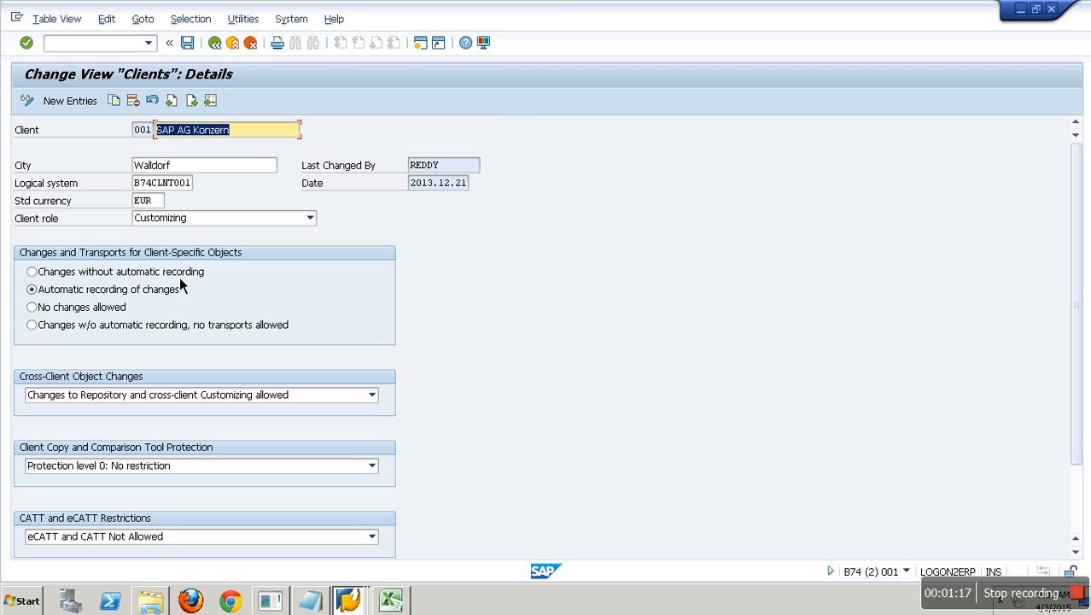
left_click(160, 184)
double_click(160, 186)
key("ctrl+c")
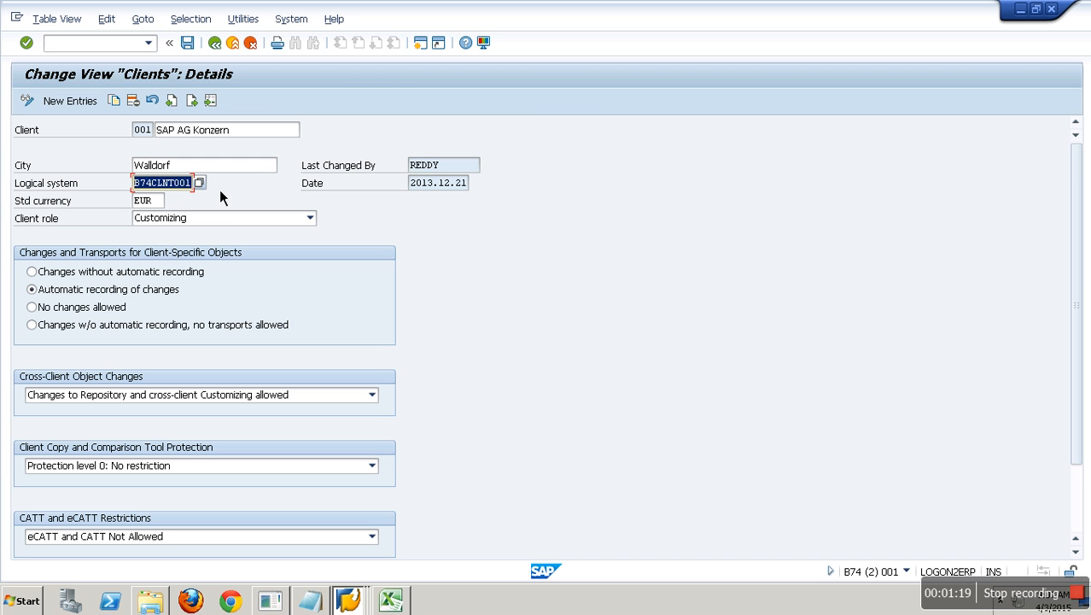
left_click(223, 219)
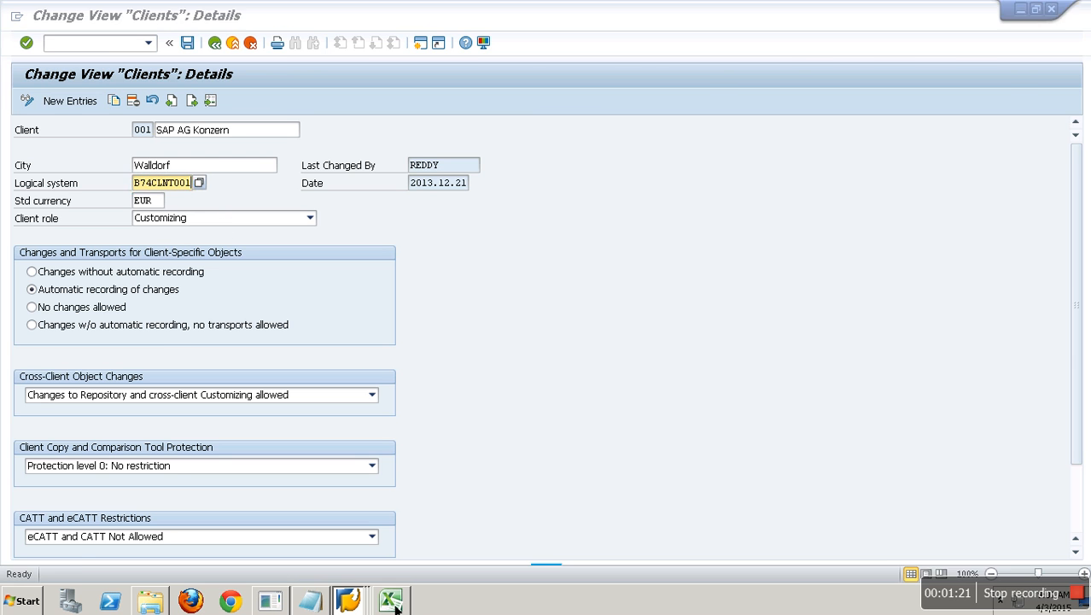
left_click(391, 601)
- Paste B74CLNT001 into cell D9 and widen column D to fit it
left_click(205, 285)
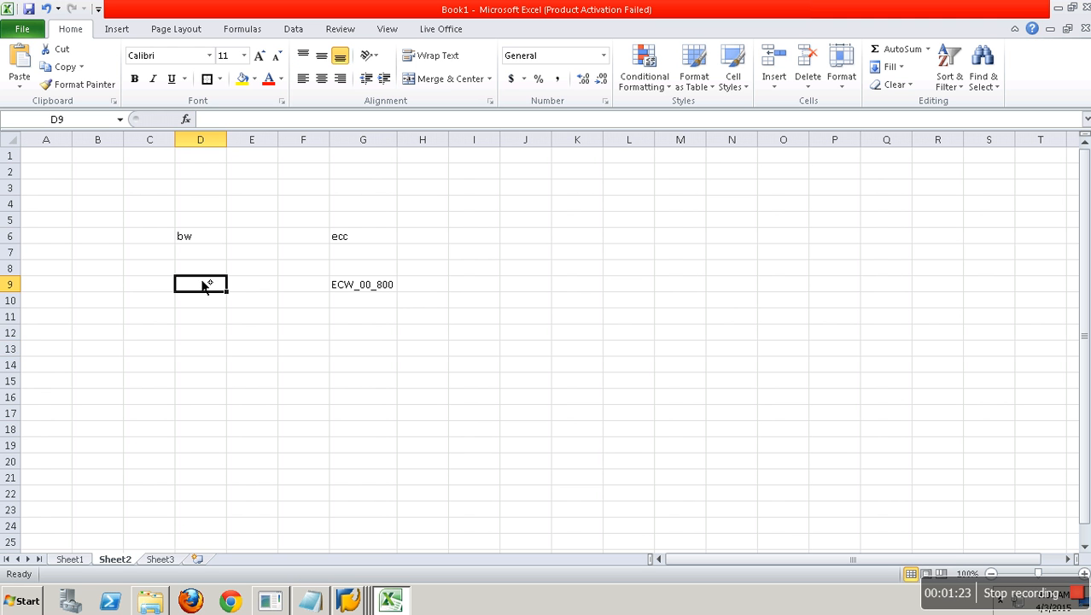
key("ctrl+v")
double_click(227, 139)
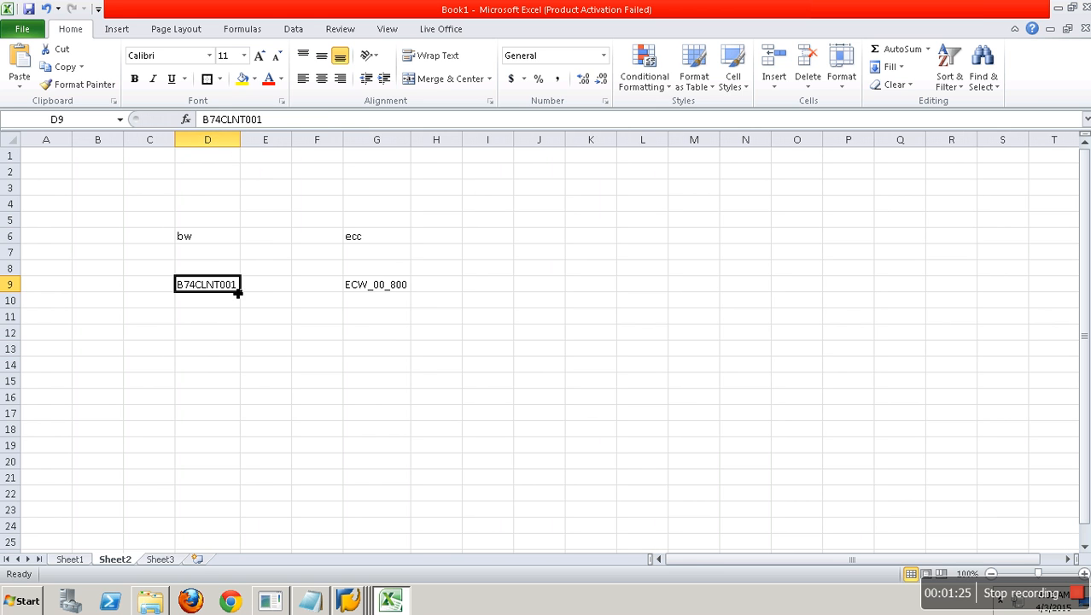
- Back out of the client details screens to SAP Easy Access in both SAP windows
key("alt+Tab")
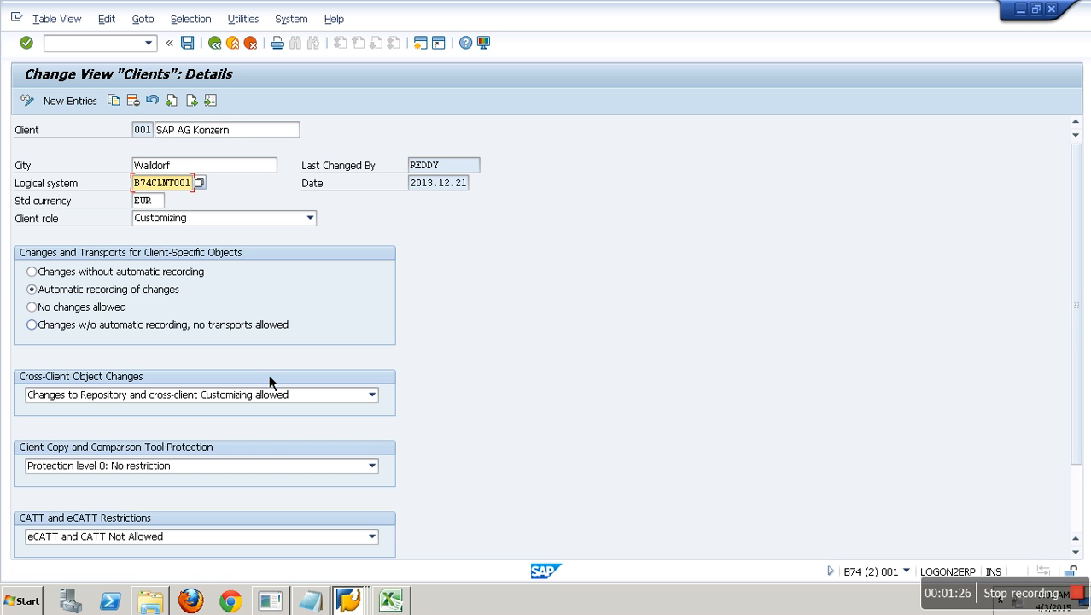
left_click(240, 47)
left_click(240, 47)
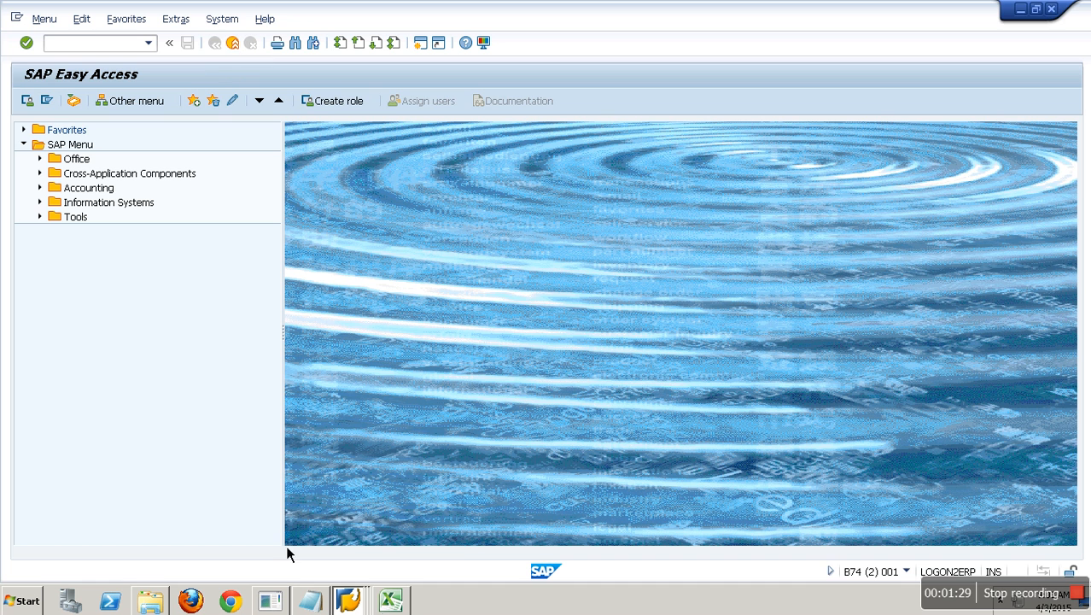
left_click(349, 600)
left_click(346, 523)
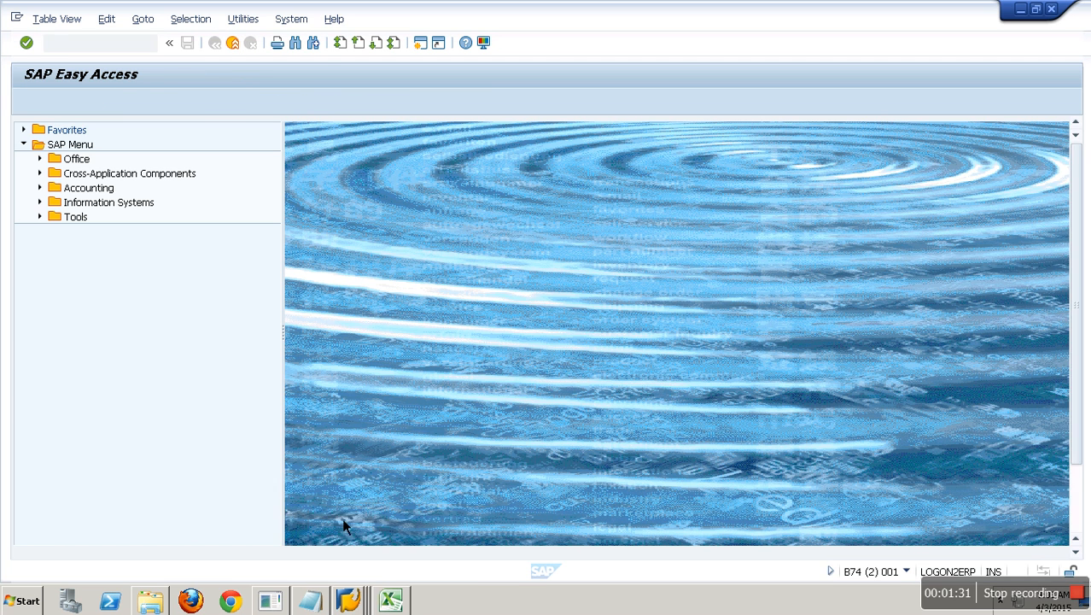
left_click(239, 46)
left_click(239, 46)
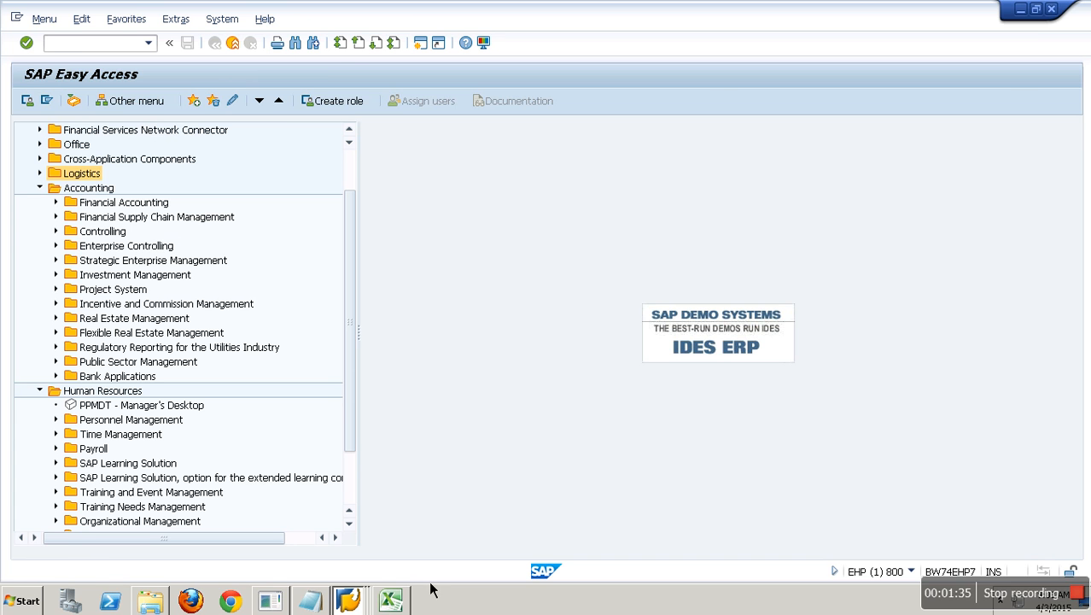
left_click(399, 601)
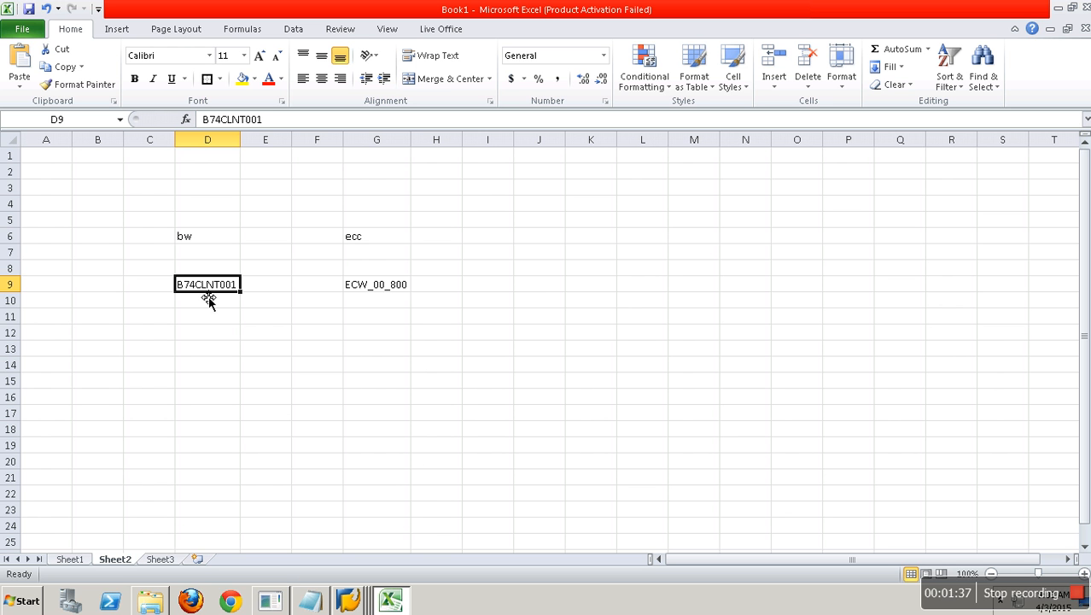
- Enter the label 'RFC :' in cell D12
left_click(192, 237)
left_click(367, 288)
left_click(362, 236)
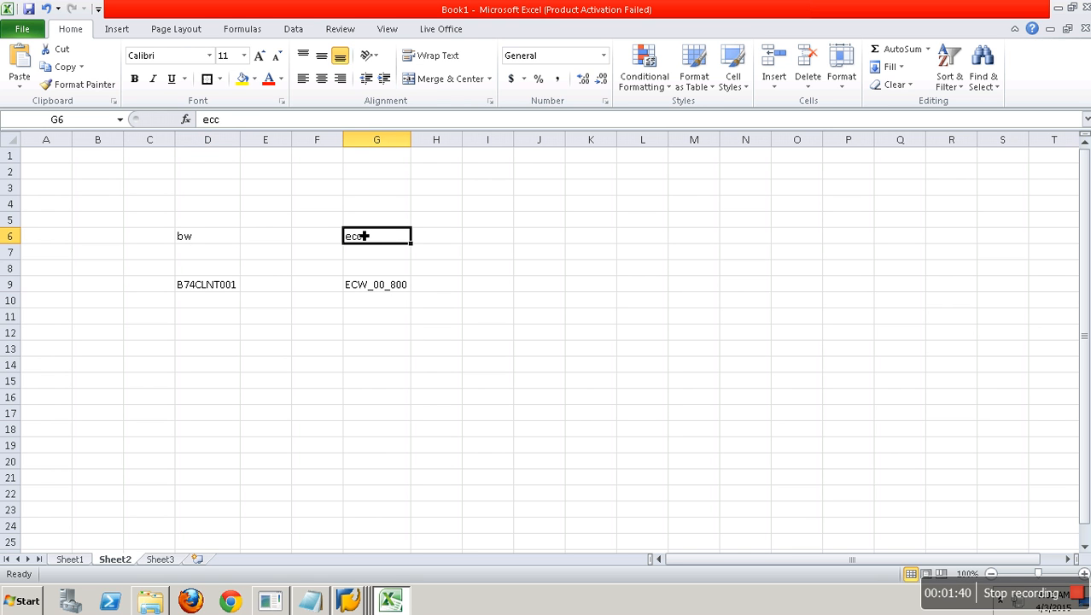
left_click(212, 338)
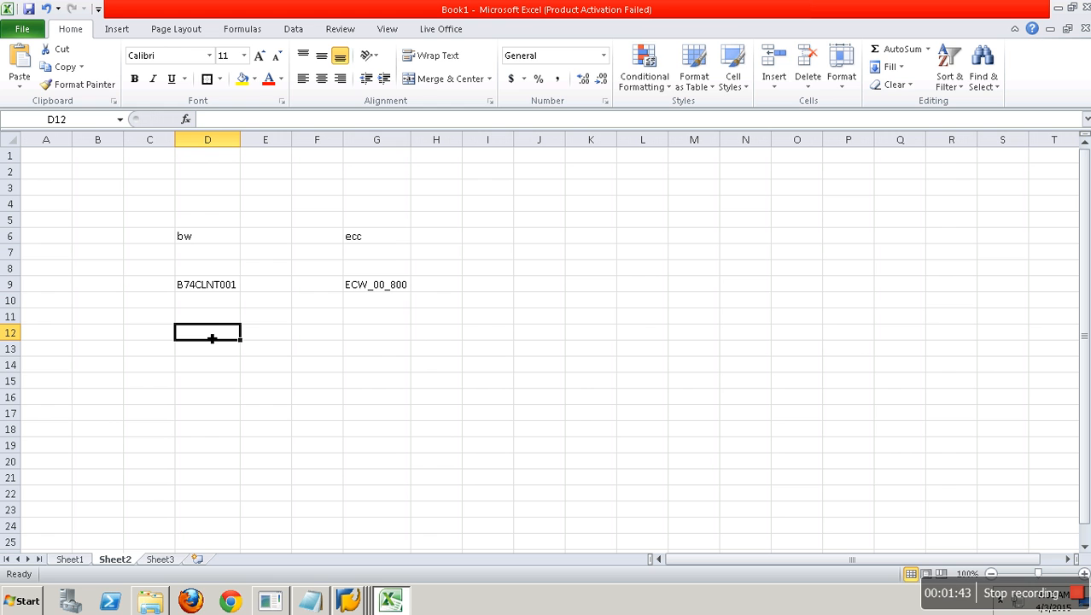
type("RFC")
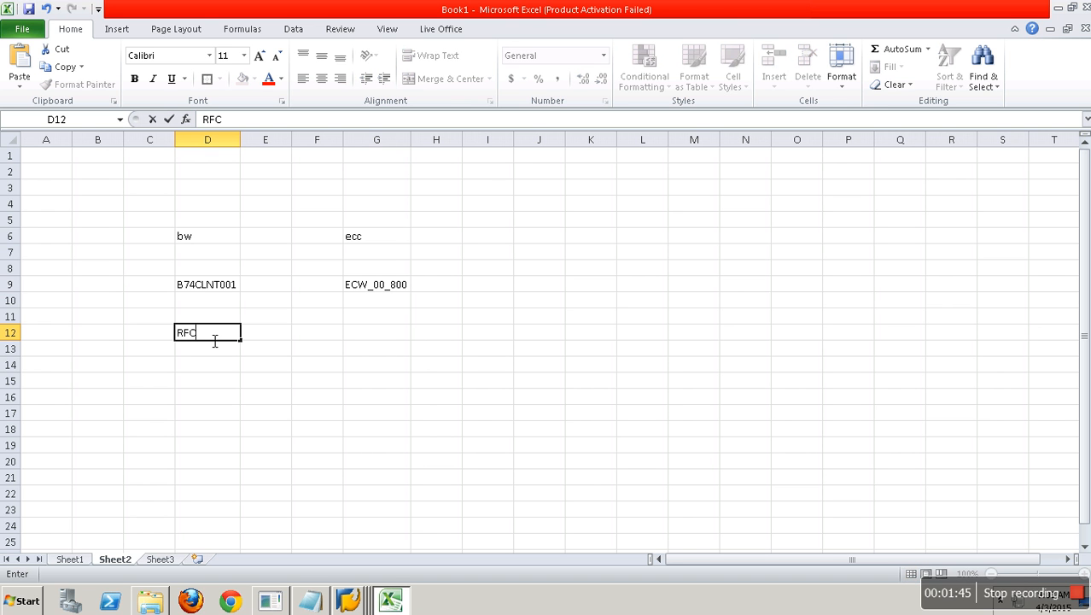
type(" :")
left_click(188, 336)
left_click(392, 300)
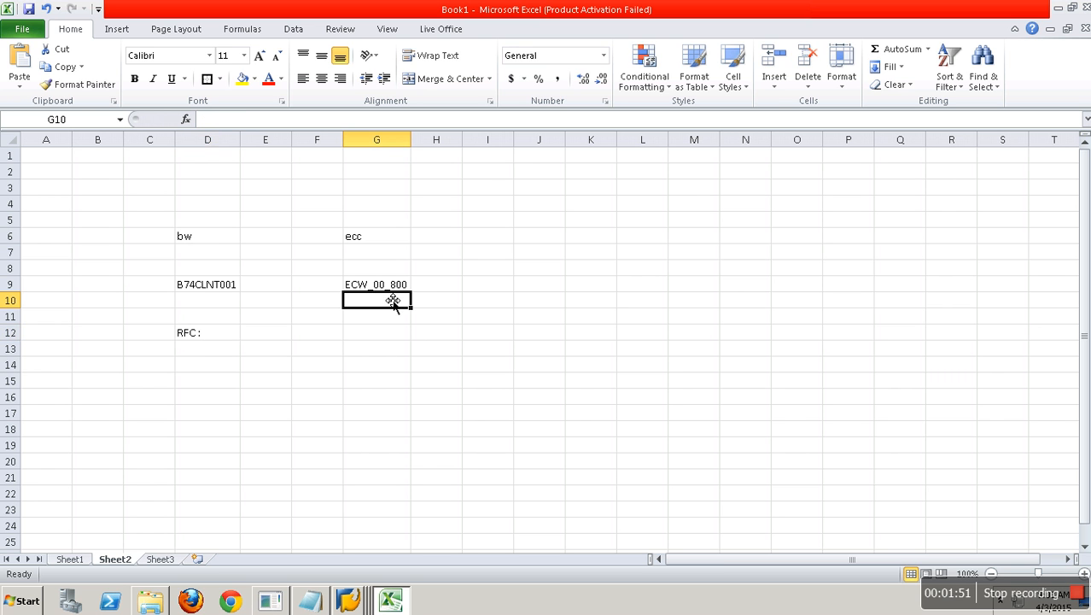
- Copy ECW_00_800 from G9 after the label so D12 reads 'RFC : ECW_00_800', autofitting column D
left_click(225, 335)
double_click(376, 284)
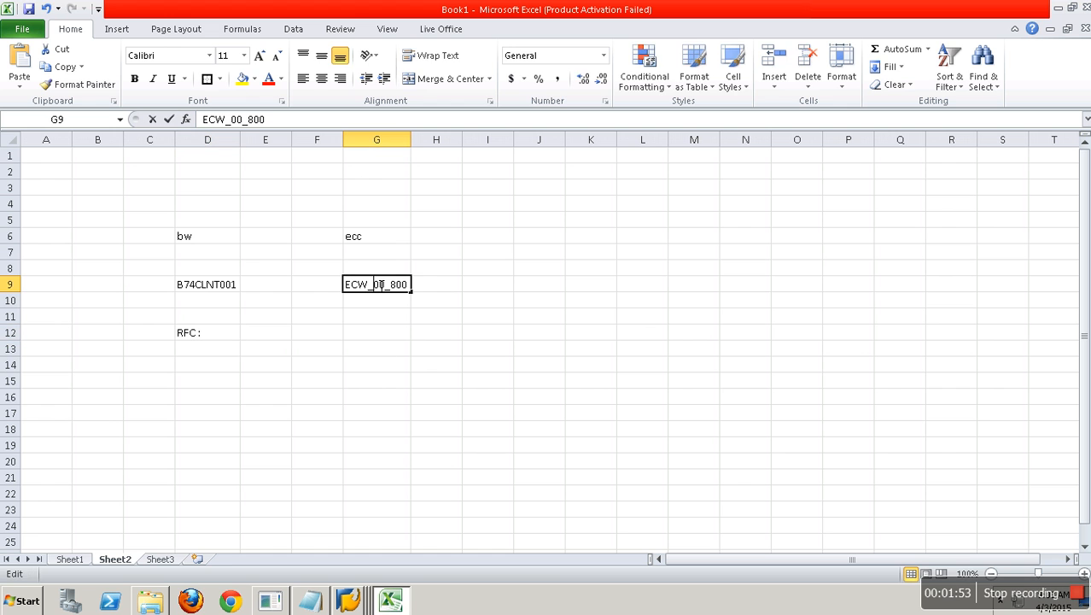
left_click(349, 292)
double_click(348, 287)
left_click_drag(347, 287, 410, 290)
key("ctrl+c")
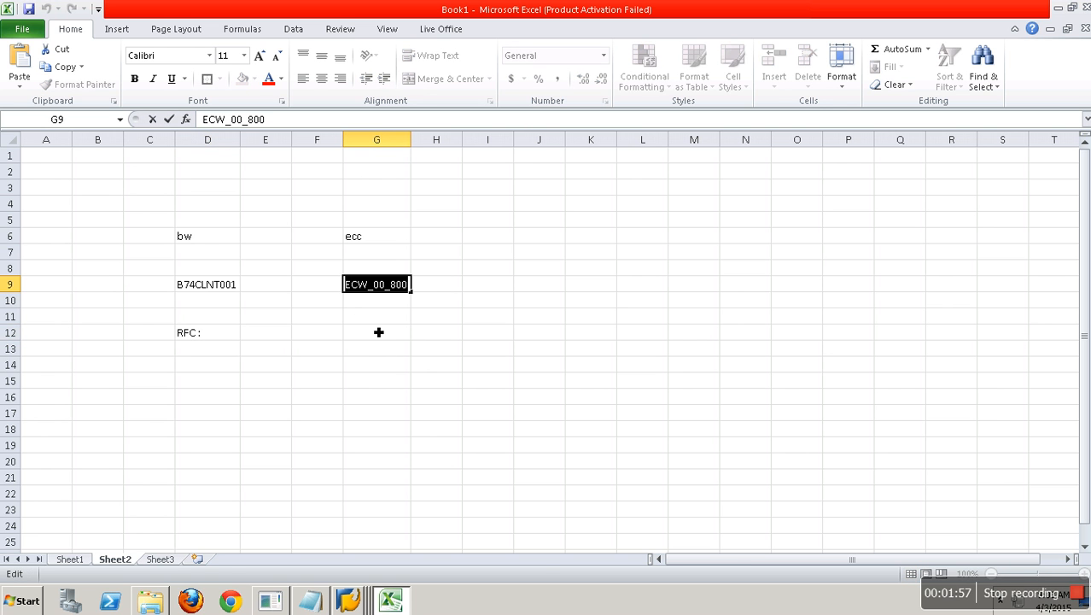
double_click(231, 341)
key("ctrl+v")
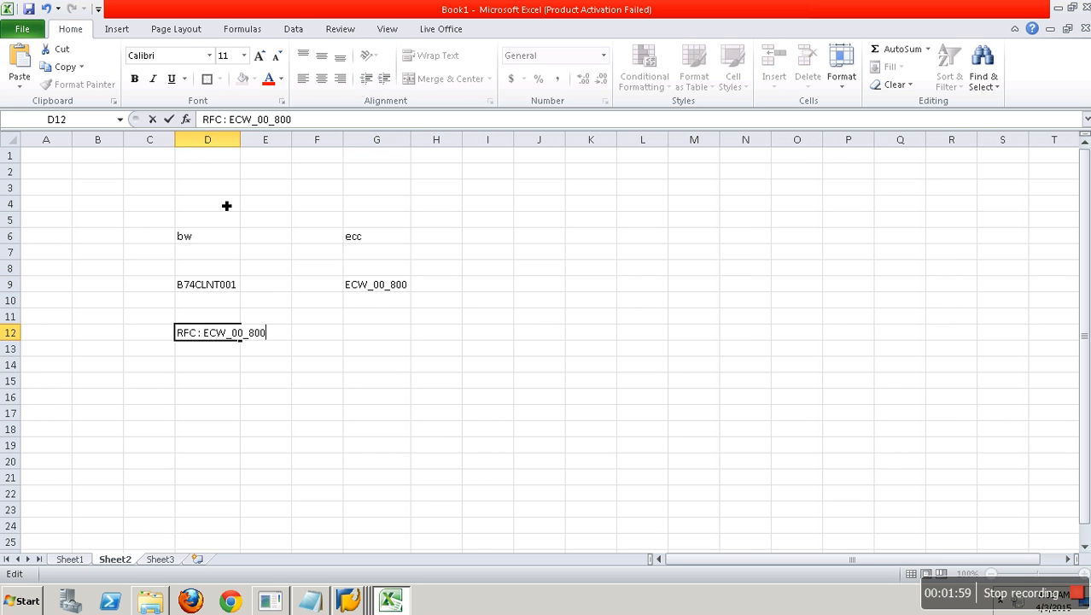
double_click(241, 144)
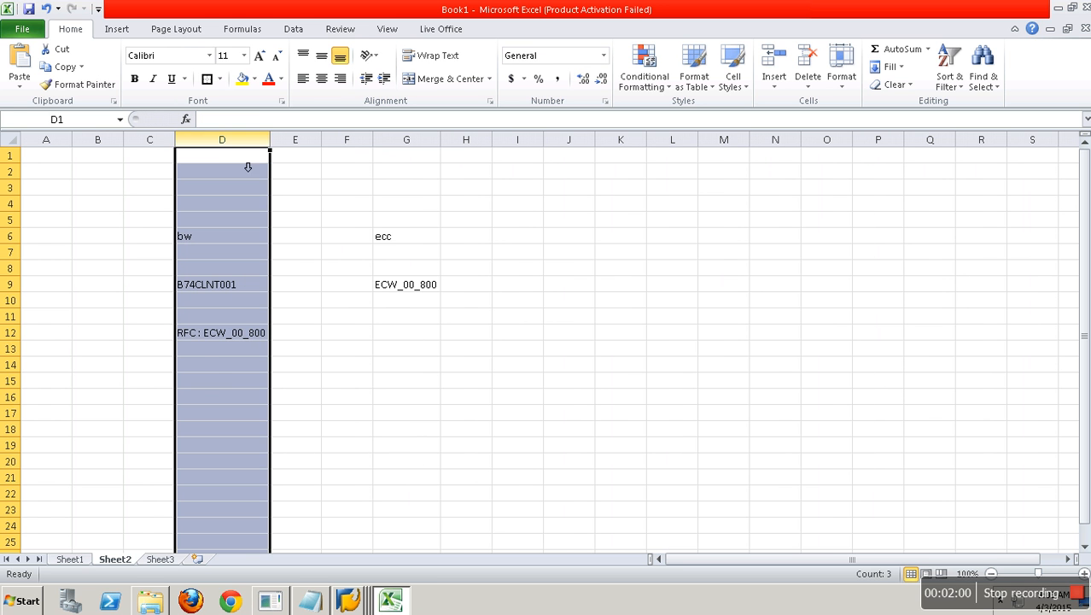
left_click(194, 336)
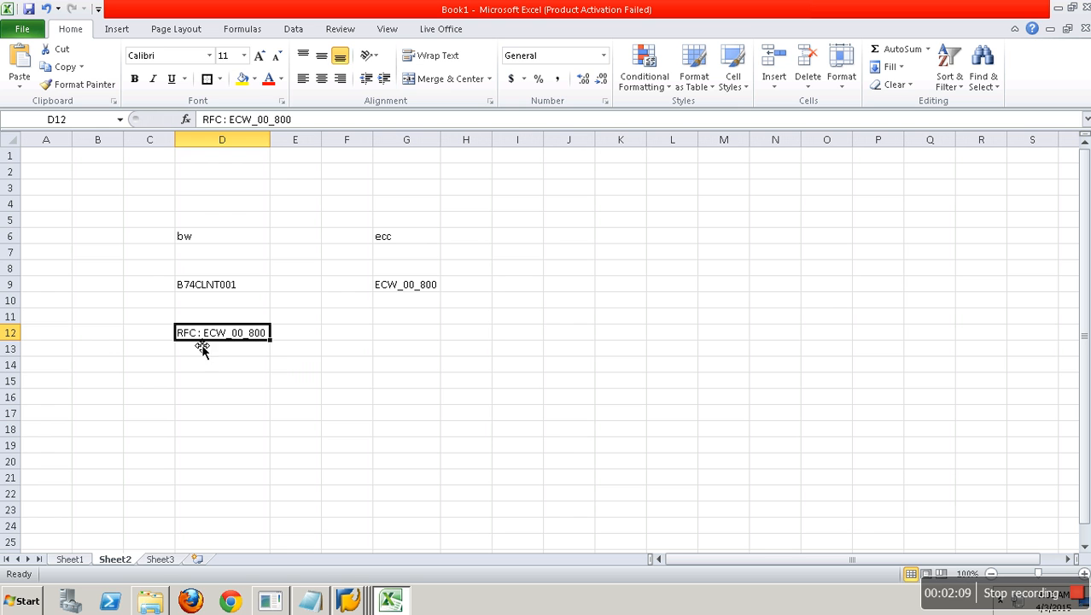
- Type 'RFC:' in G12 and append B74CLNT001 copied from D9's formula bar
left_click(407, 285)
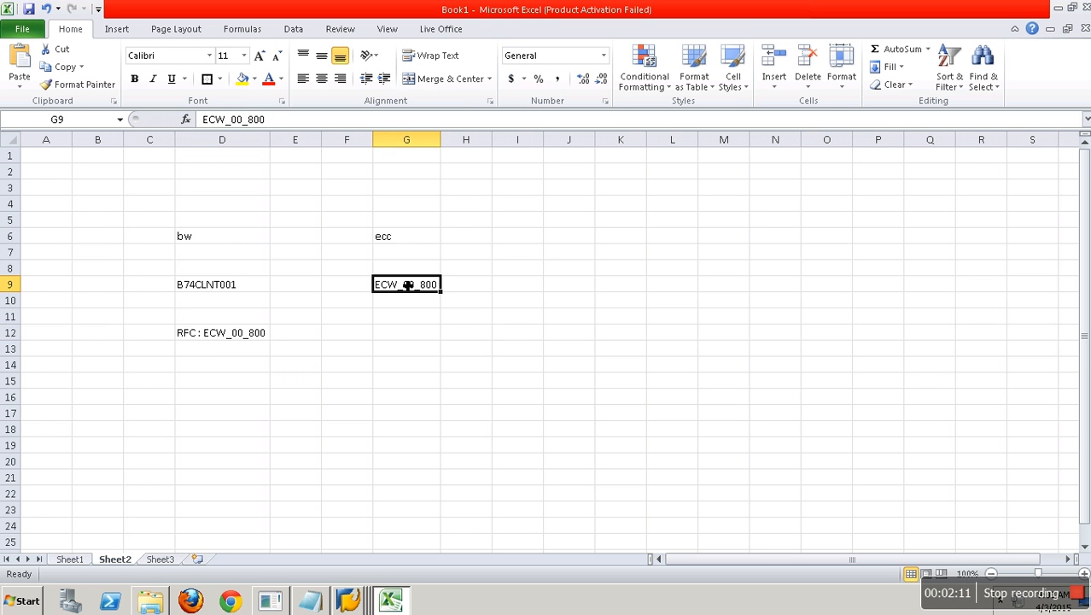
left_click(386, 335)
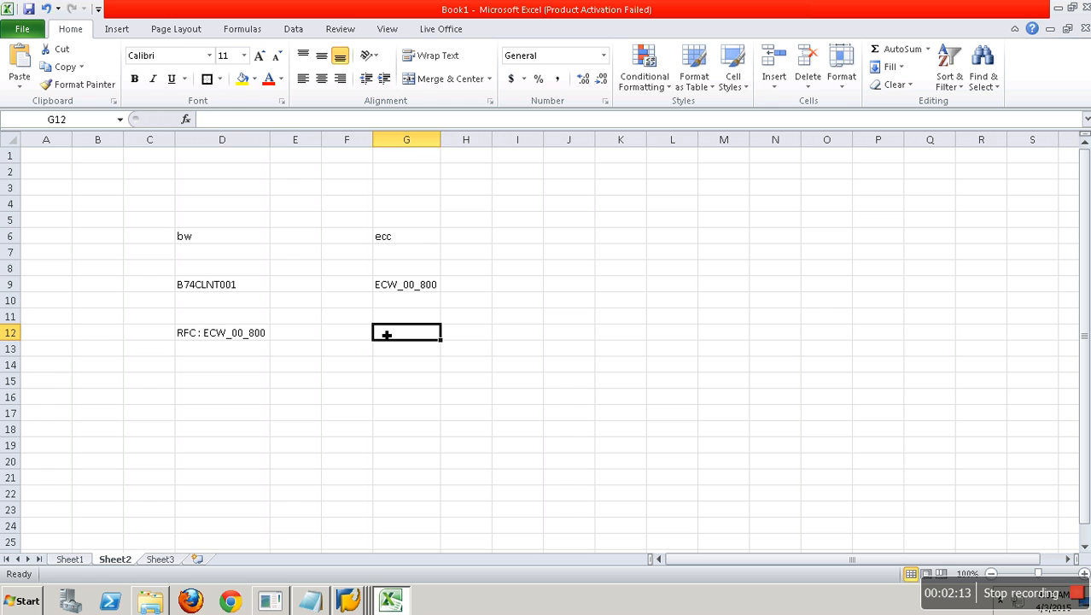
type("RFC:")
left_click(221, 290)
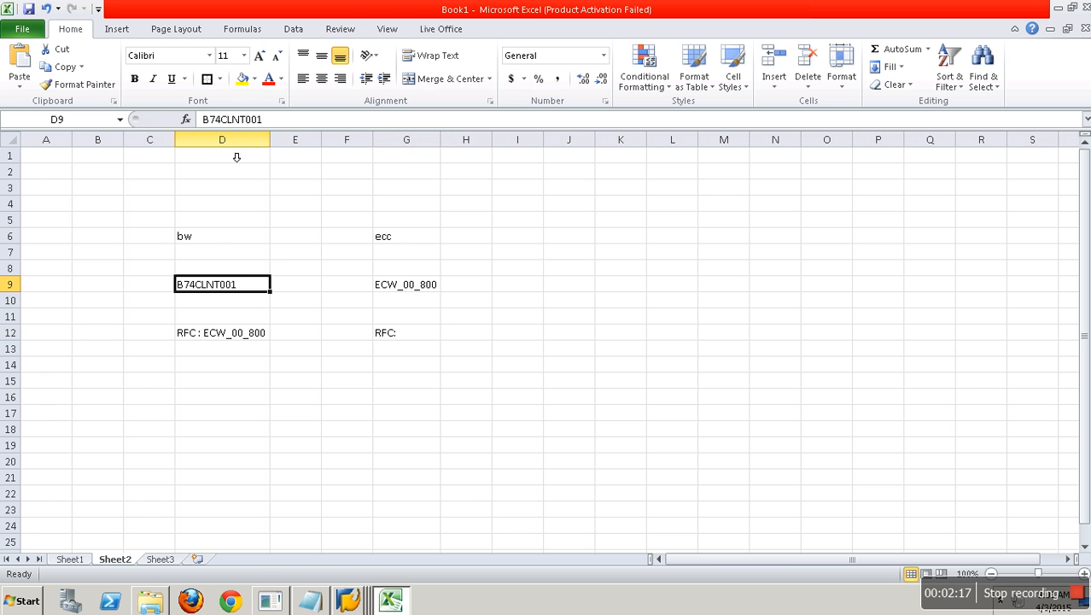
left_click_drag(292, 122, 188, 122)
key("ctrl+c")
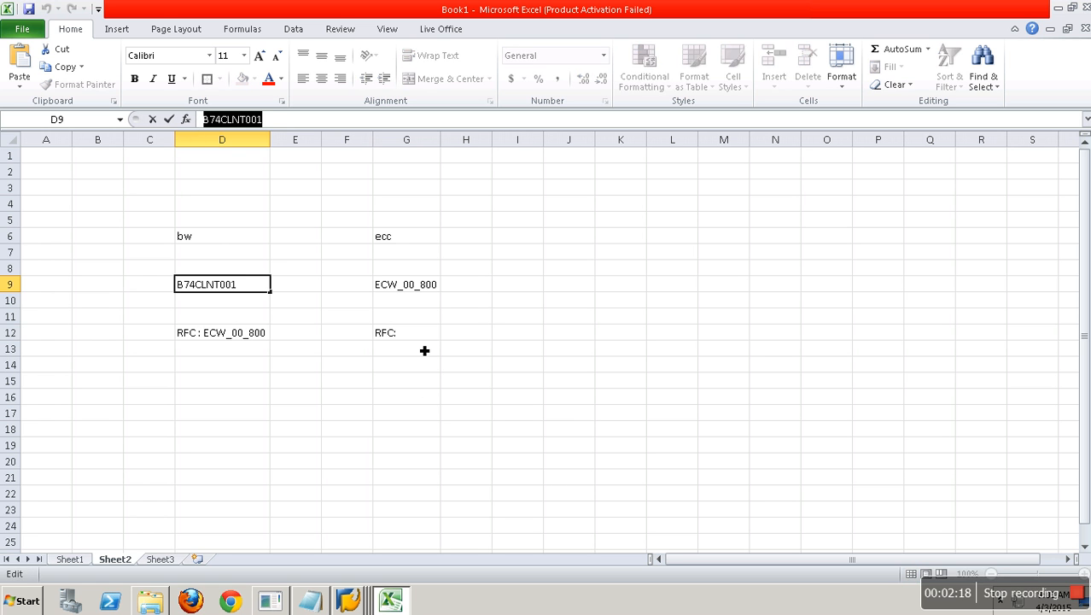
double_click(422, 345)
key("ctrl+v")
left_click(461, 413)
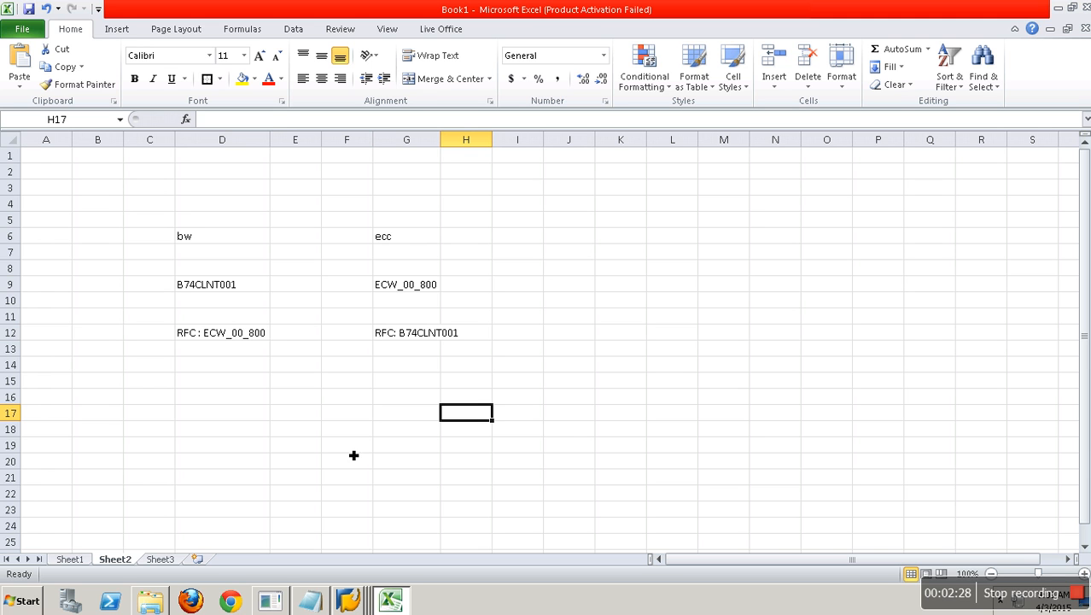
- Bring the SAP Easy Access session back to the front
left_click(230, 338)
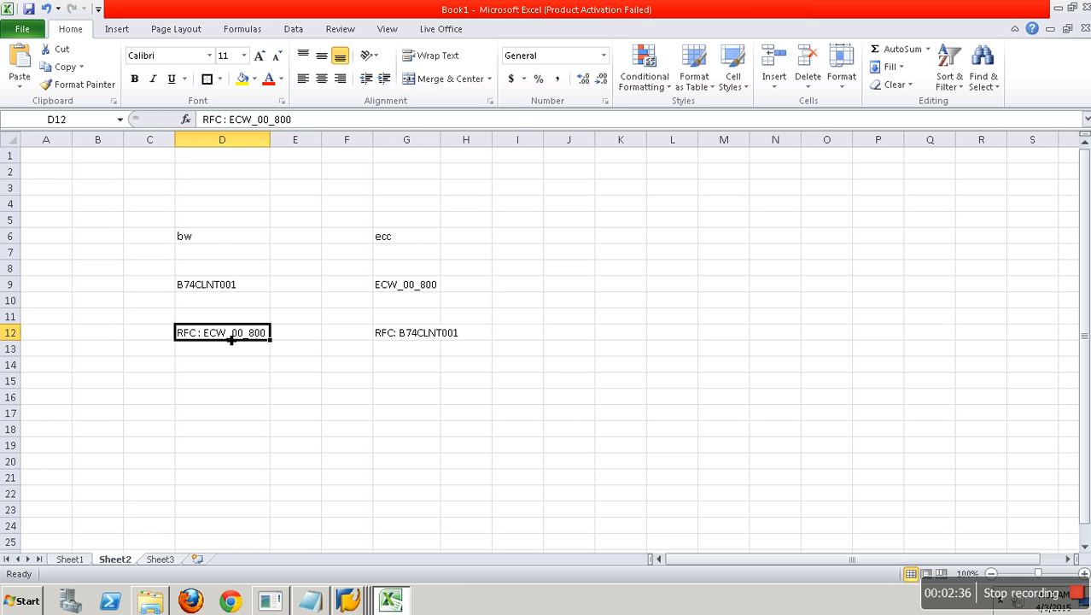
left_click(348, 601)
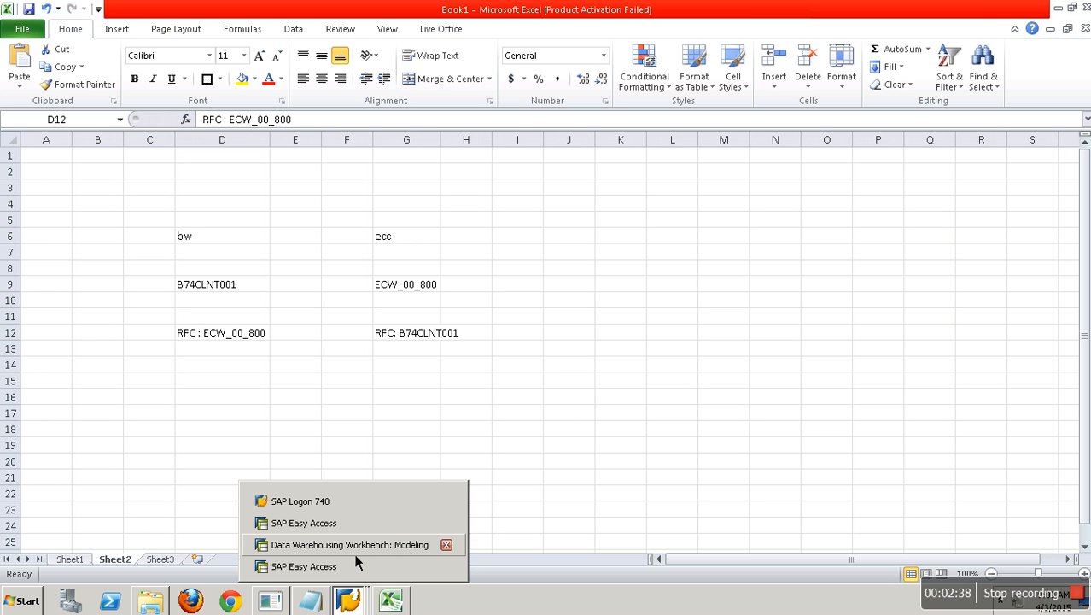
left_click(348, 567)
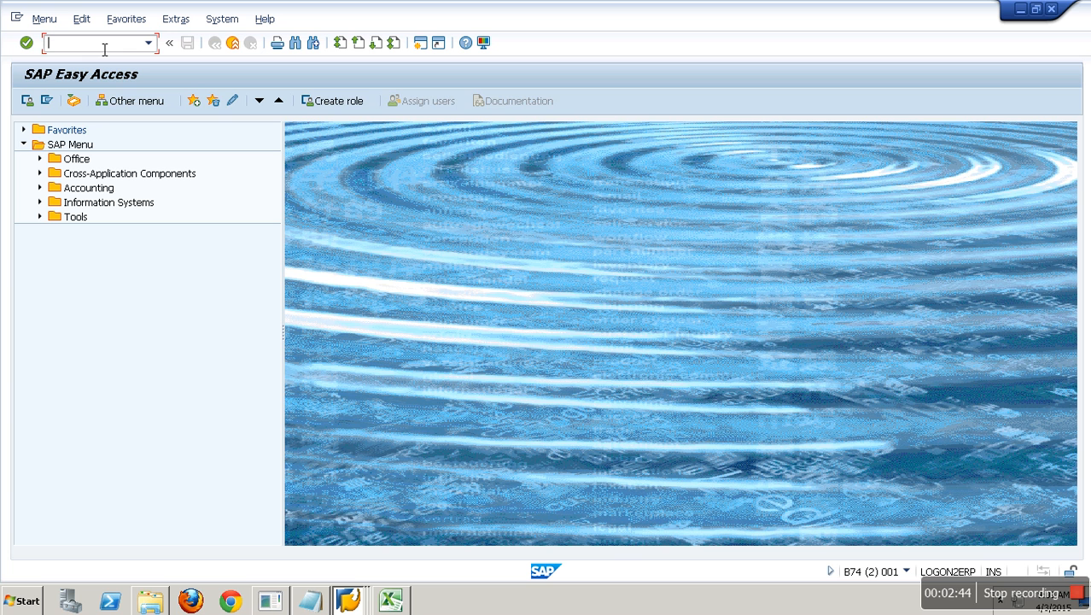
- Open the RFC connection configuration (SM59) and expand ABAP Connections
type("SM59")
key("Return")
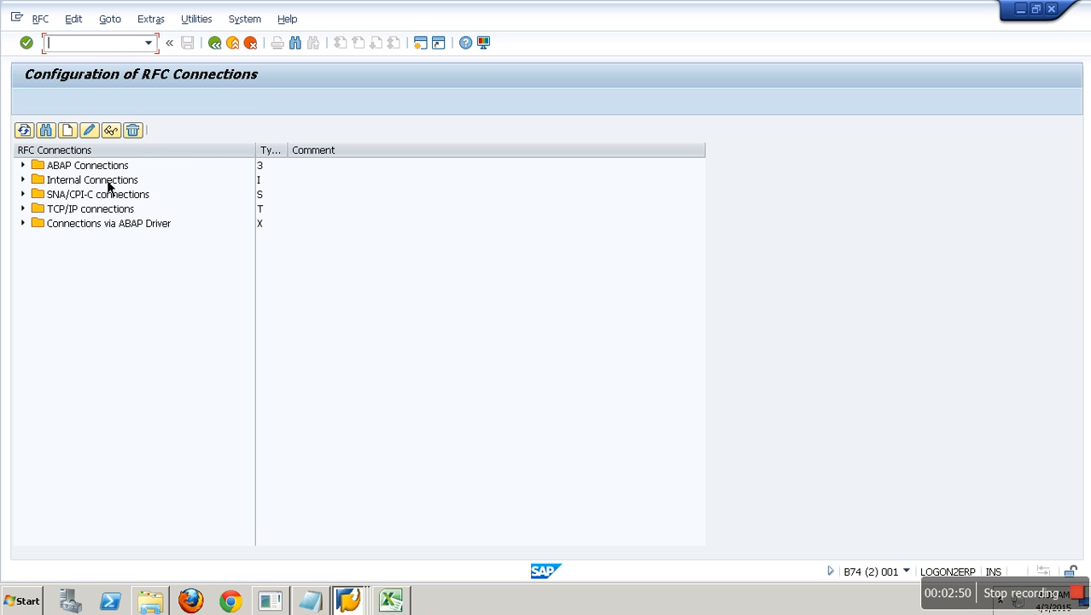
left_click(108, 171)
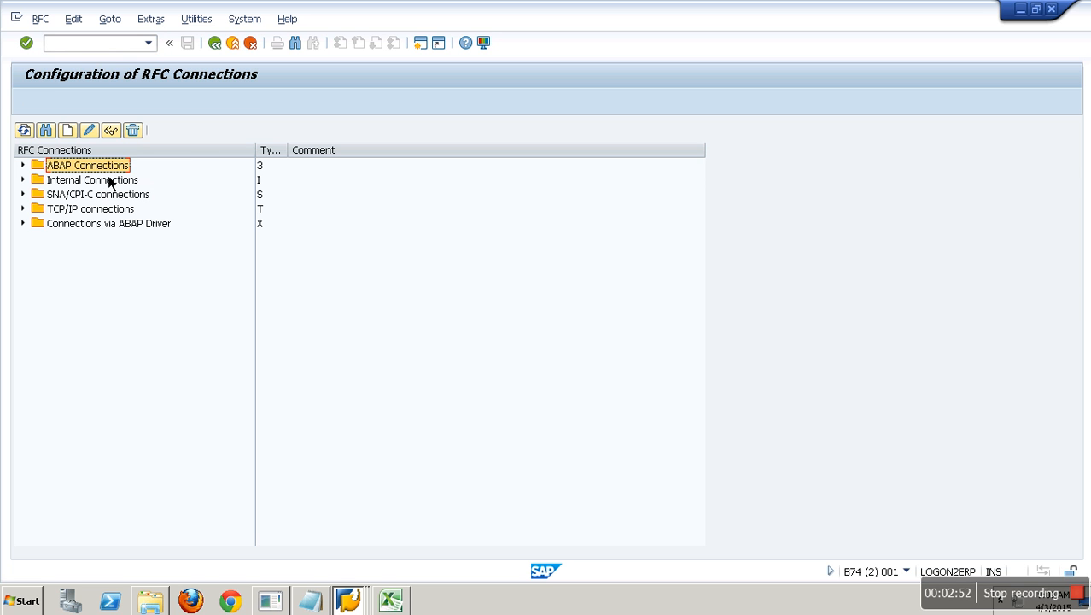
left_click(23, 165)
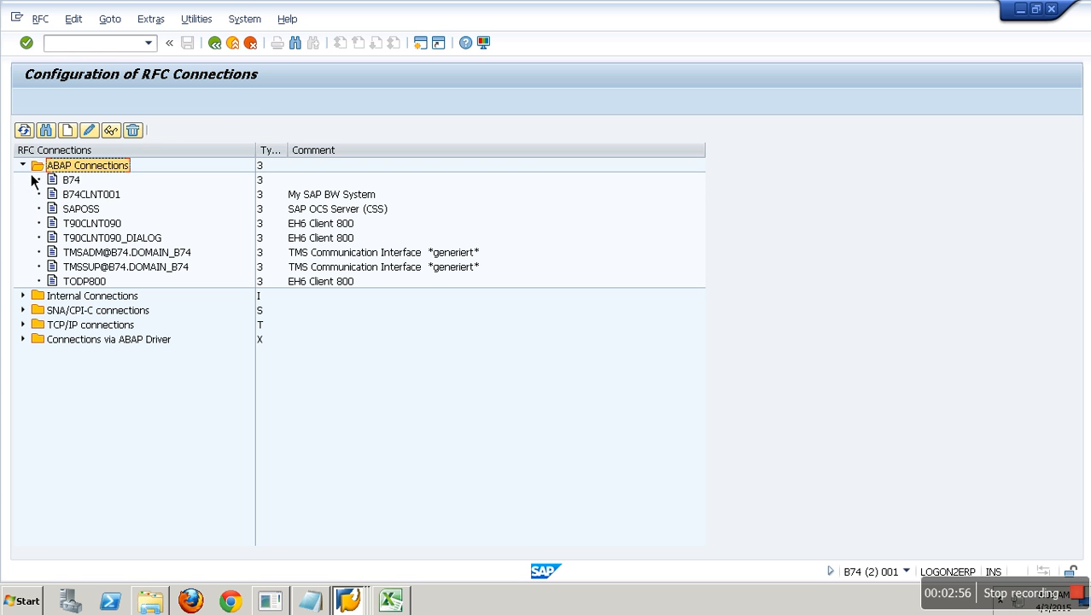
key("alt+Tab")
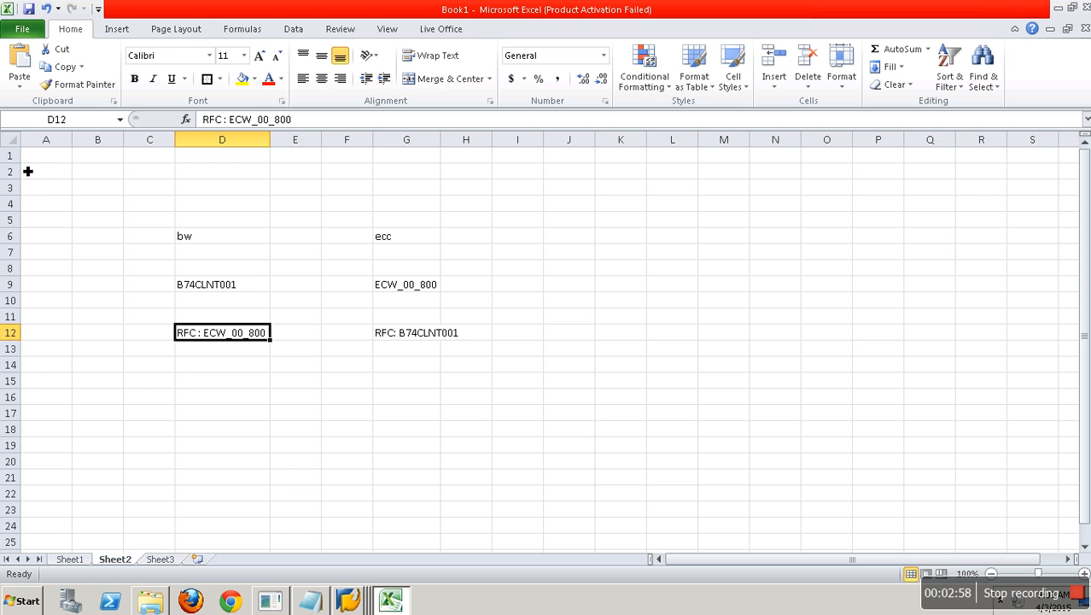
key("alt+Tab")
- Delete the B74CLNT001 destination, confirming the deletion
left_click(94, 194)
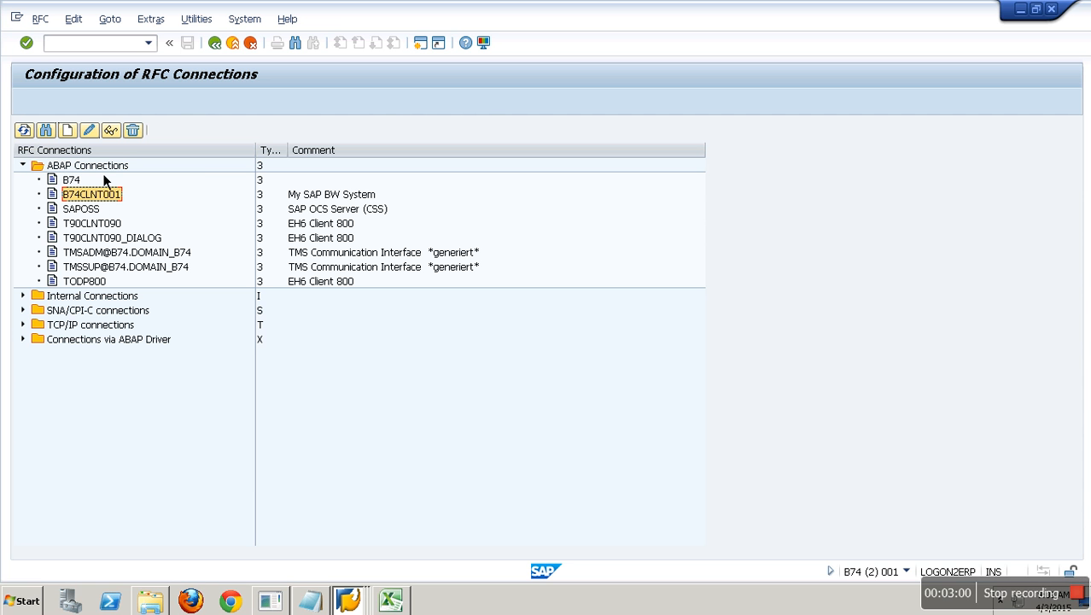
left_click(133, 133)
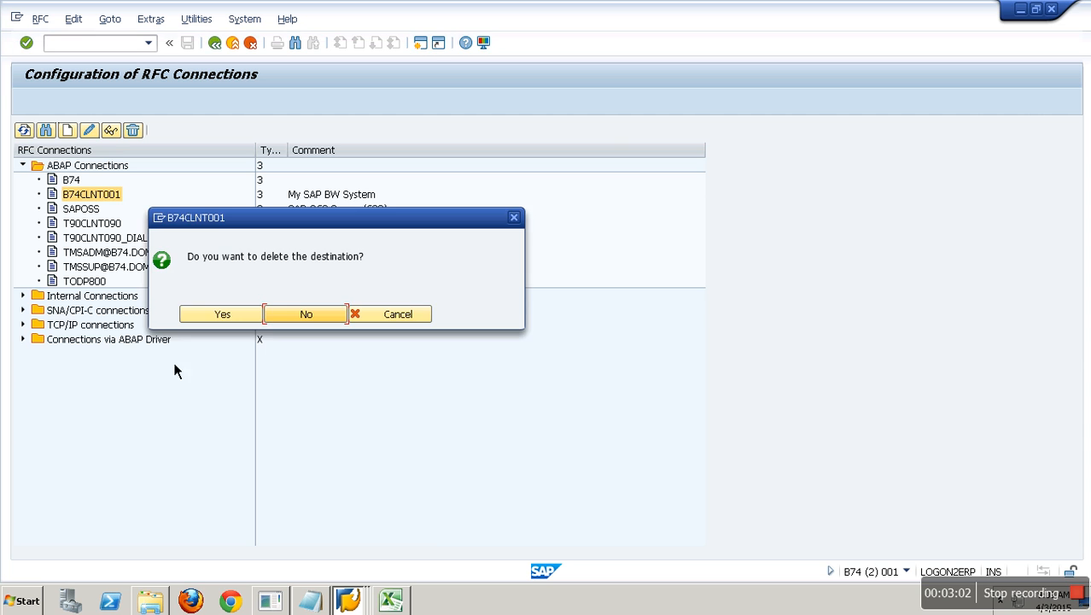
left_click(236, 320)
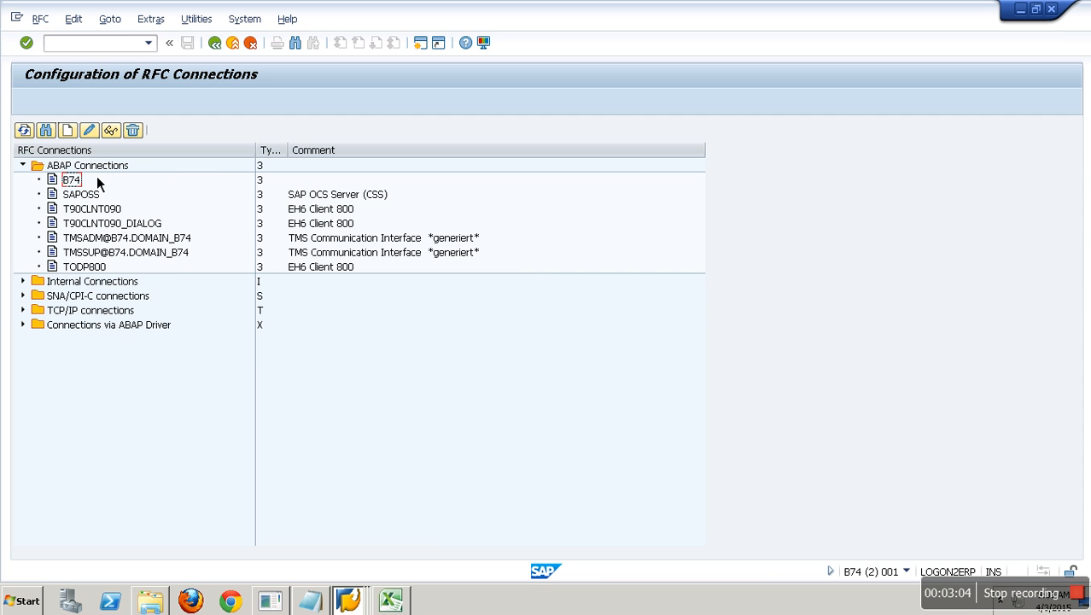
left_click(24, 165)
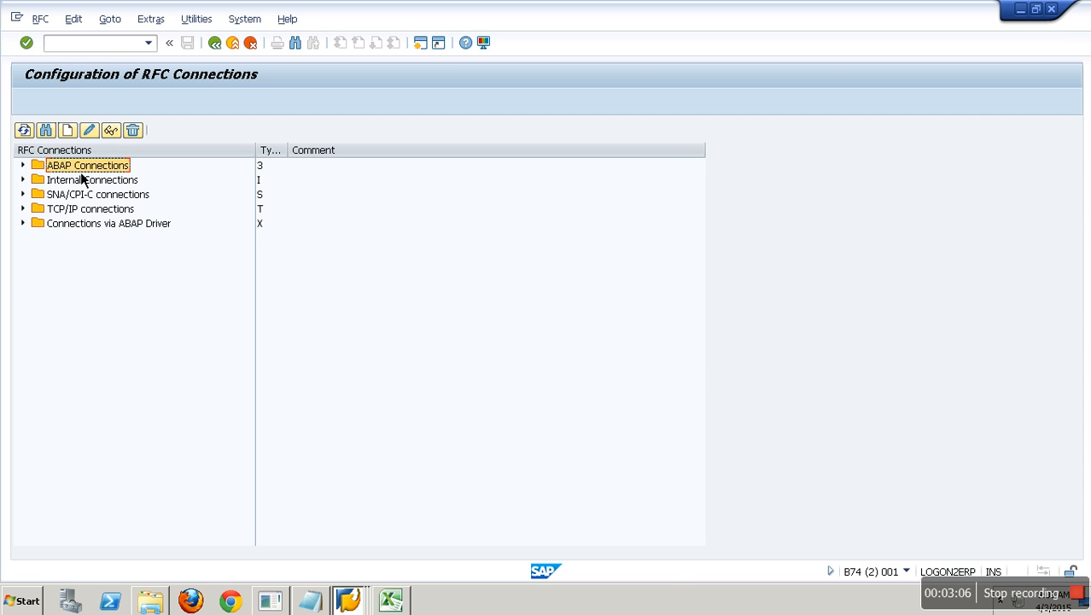
- Start a new RFC destination and select the ECW_00_800 cell in Excel
left_click(69, 131)
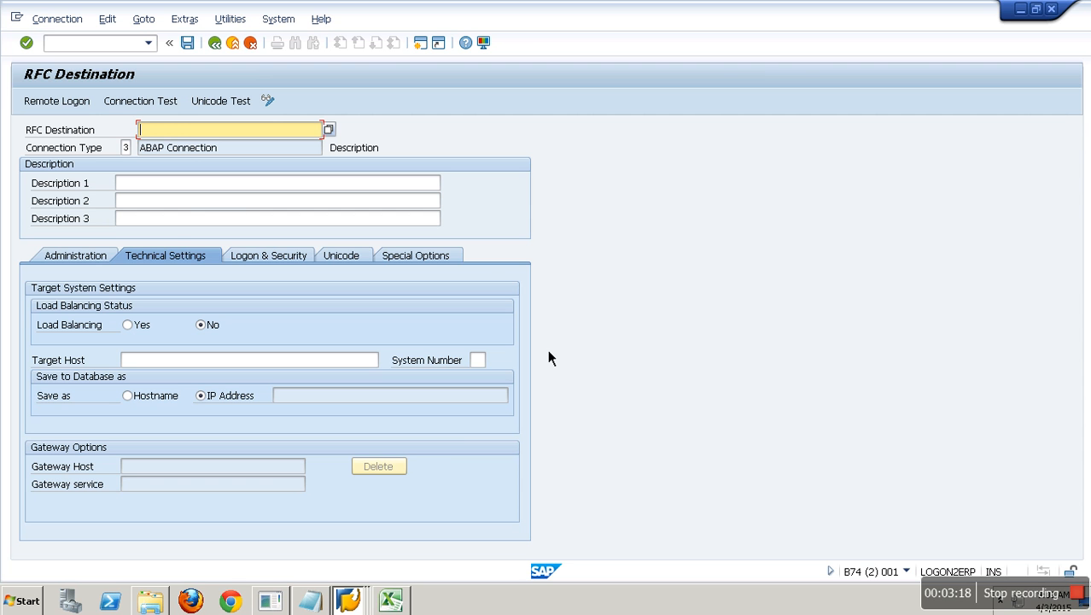
left_click(411, 604)
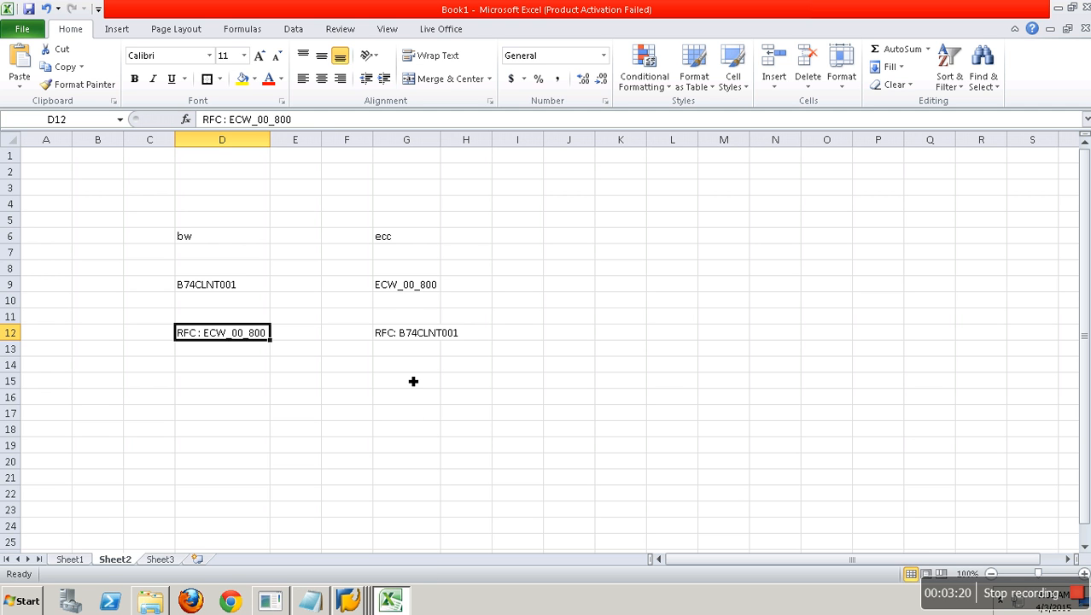
left_click(409, 287)
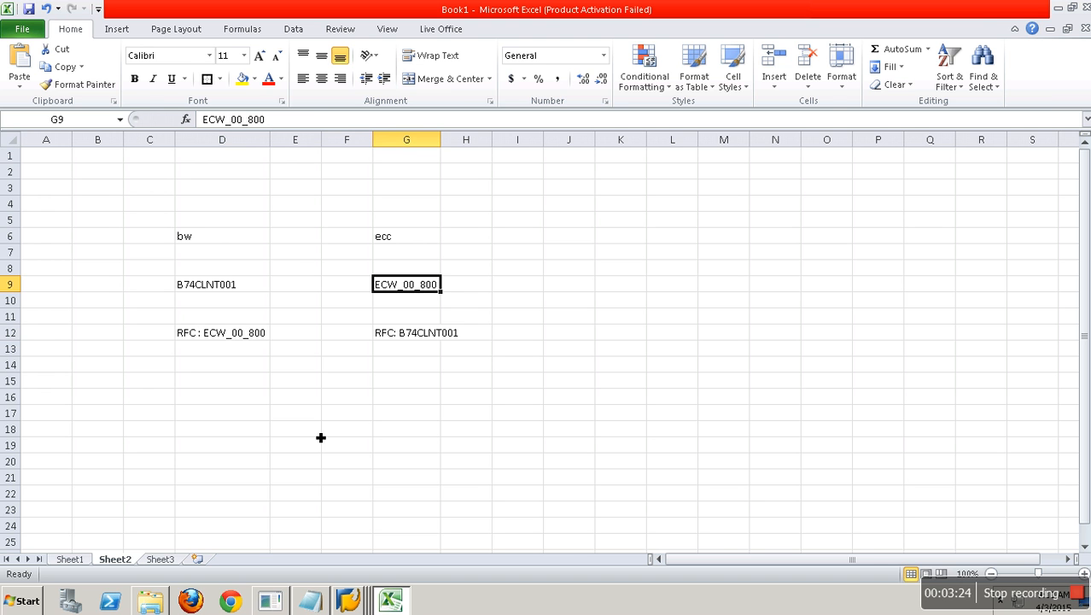
key("alt+Tab")
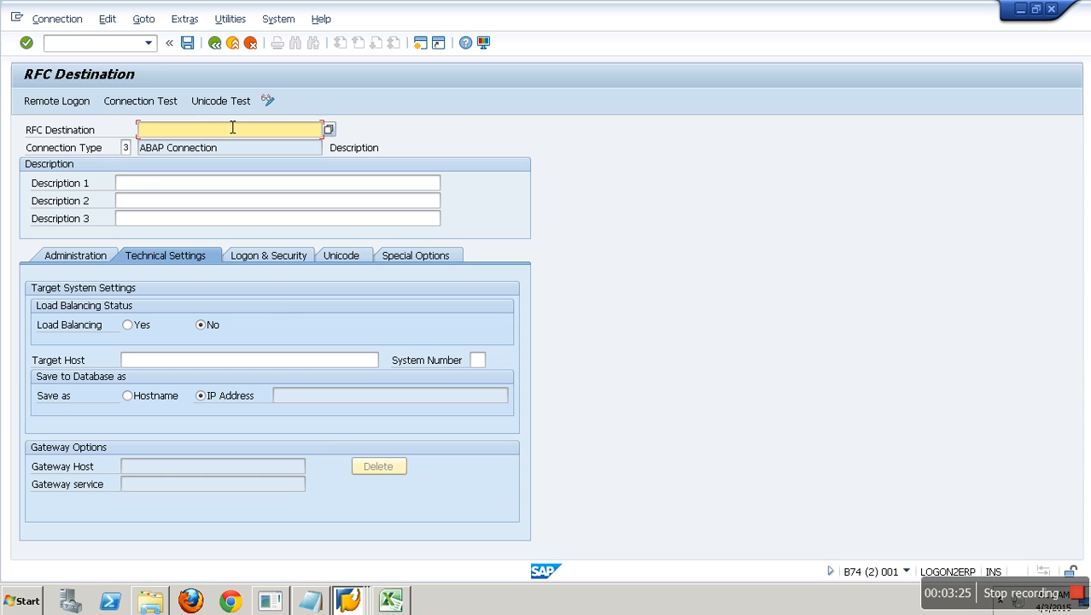
left_click(220, 48)
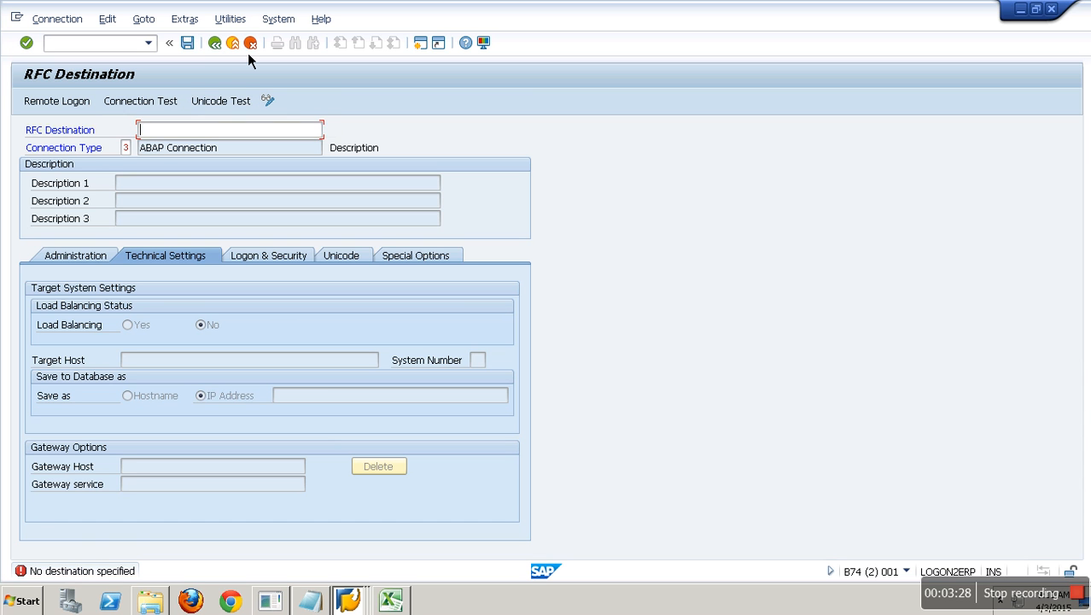
- Restart the create form under ABAP Connections and copy ECW_00_800 from cell G9
left_click(250, 45)
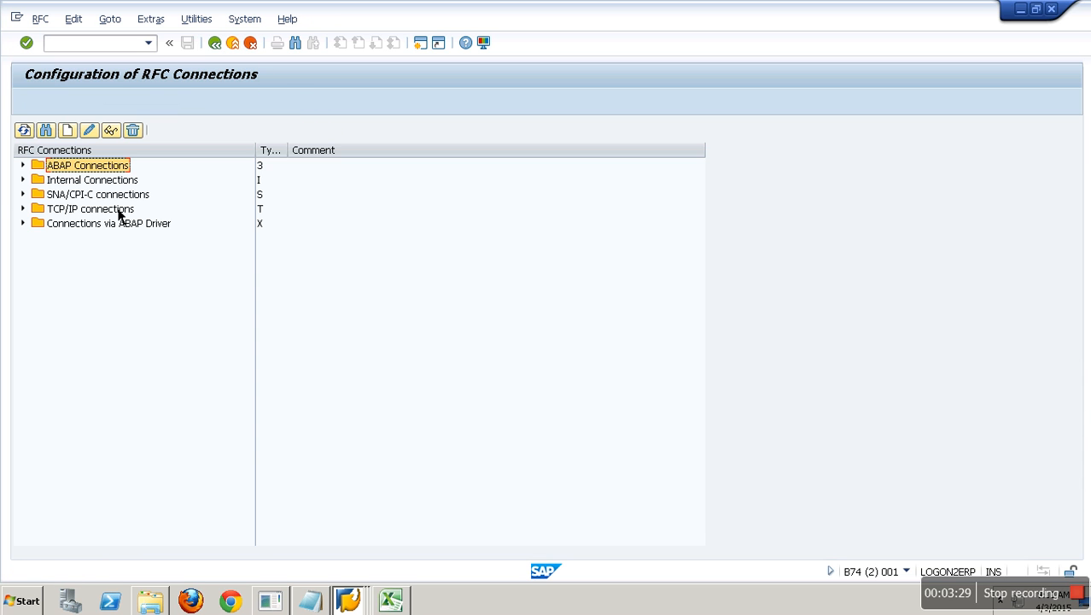
left_click(23, 166)
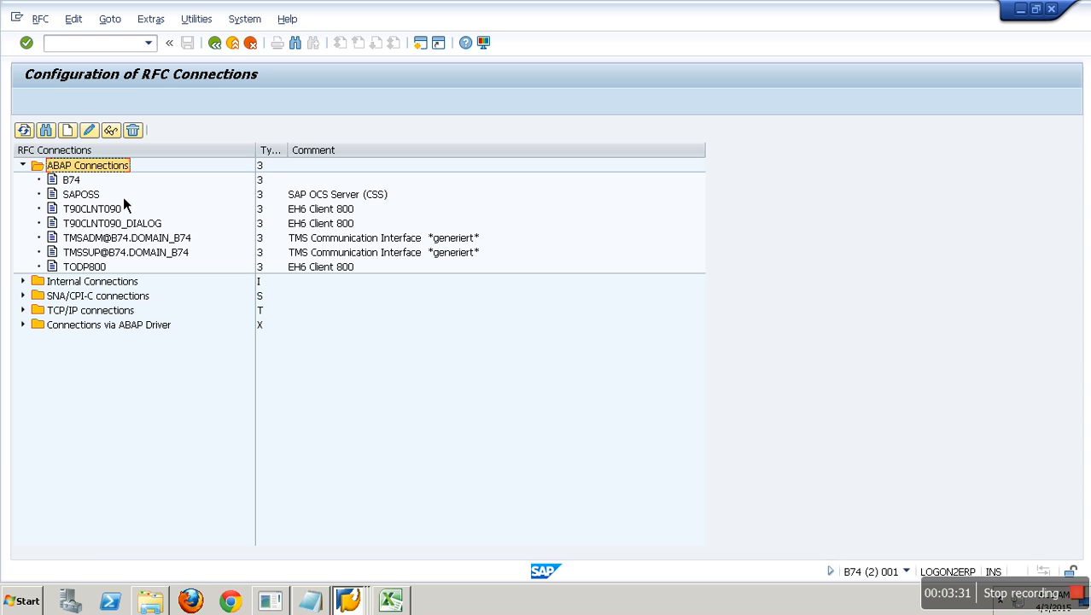
left_click(67, 130)
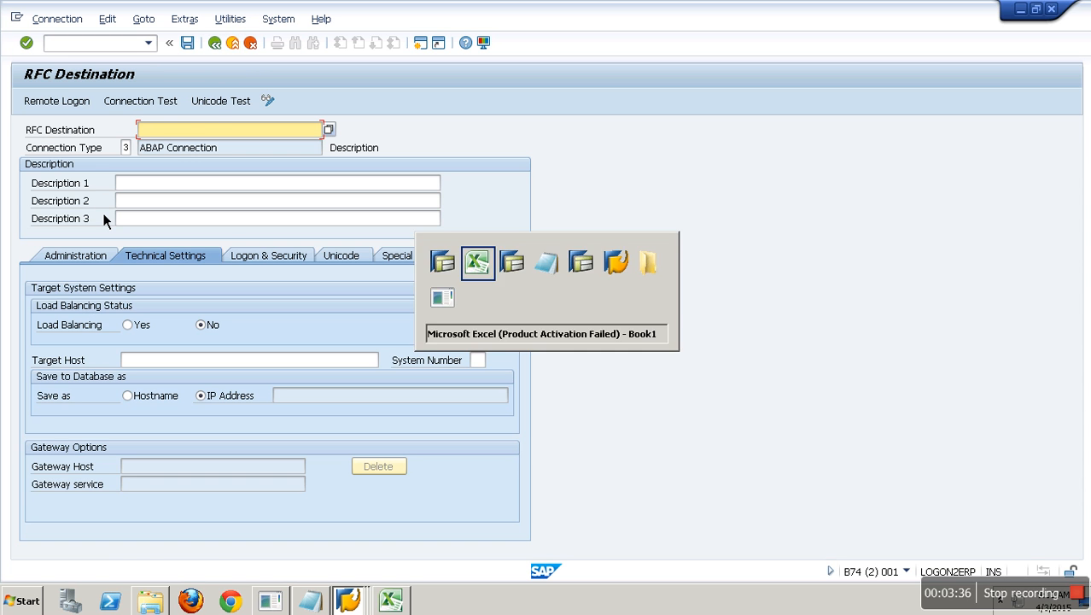
key("alt+Tab")
key("ctrl+c")
key("alt+Tab")
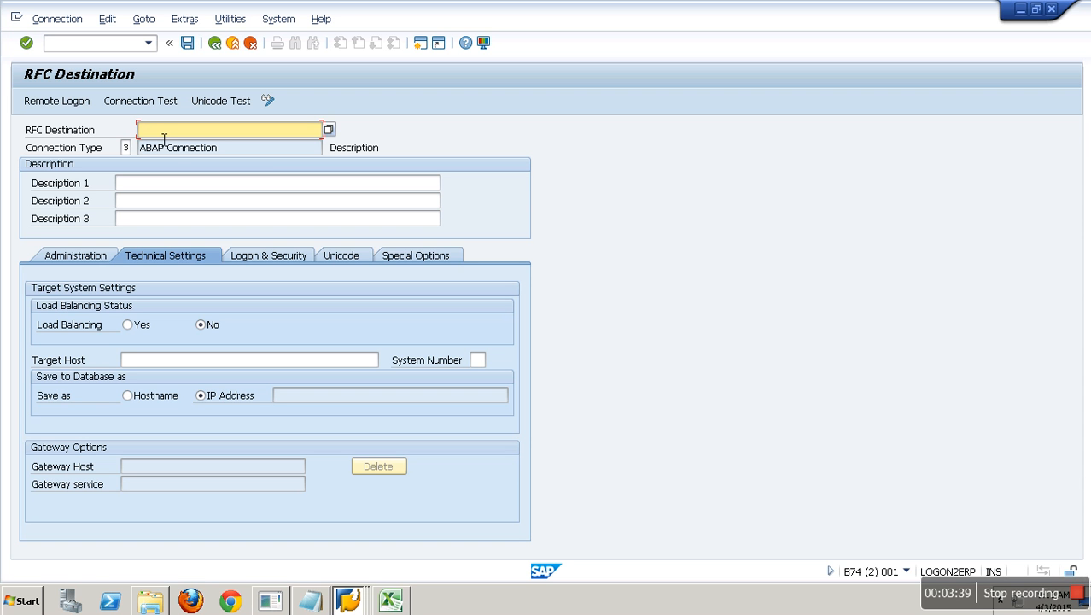
- Paste ECW_00_800 as the destination name and as Descriptions 1, 2 and 3
key("ctrl+v")
left_click(159, 183)
key("ctrl+v")
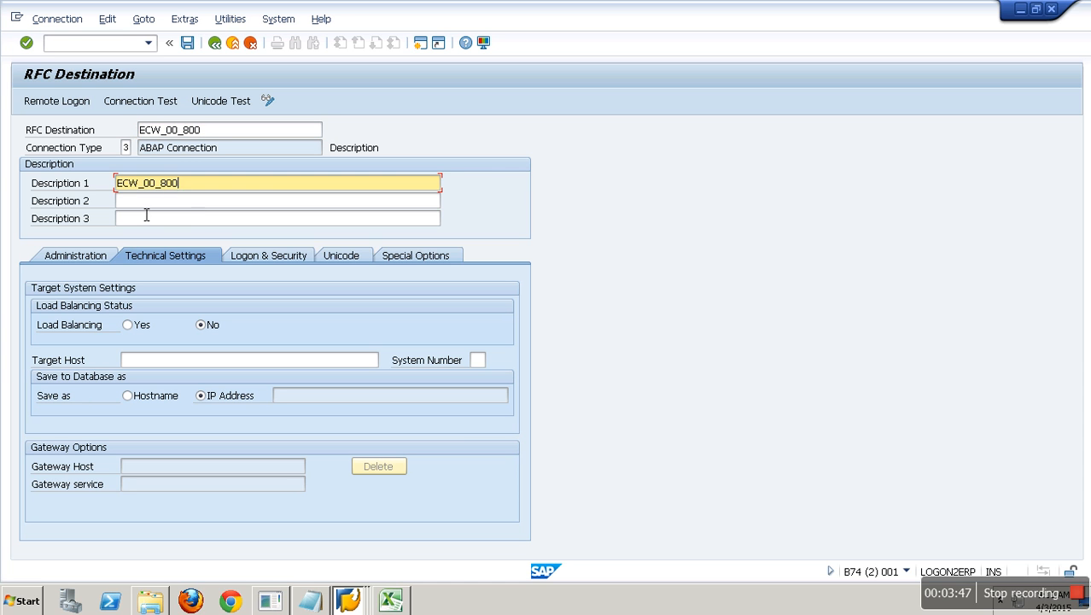
left_click(145, 203)
key("ctrl+v")
left_click(145, 220)
key("ctrl+v")
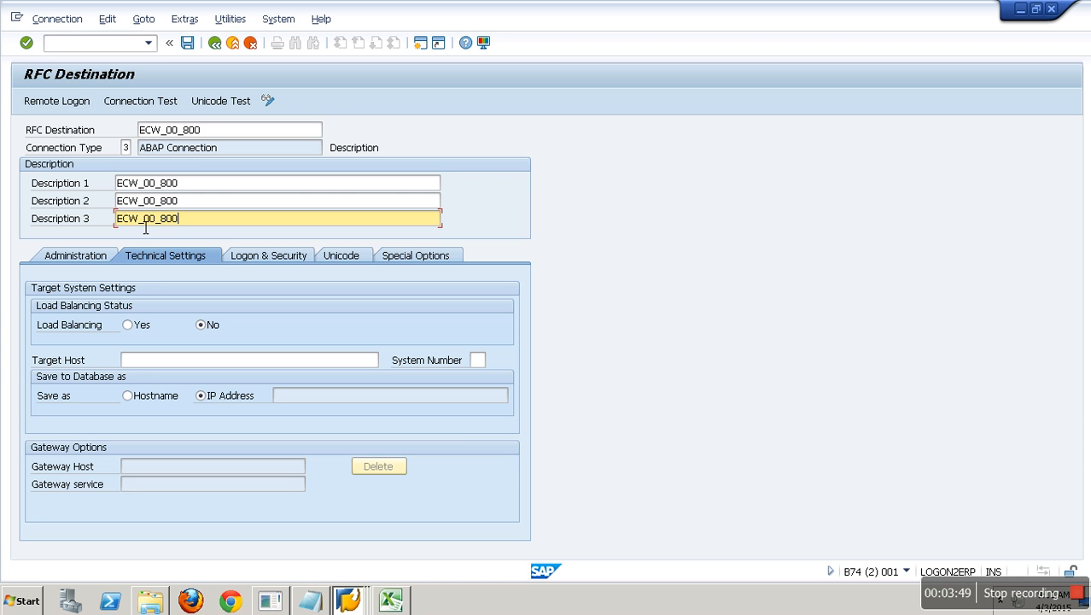
left_click(139, 360)
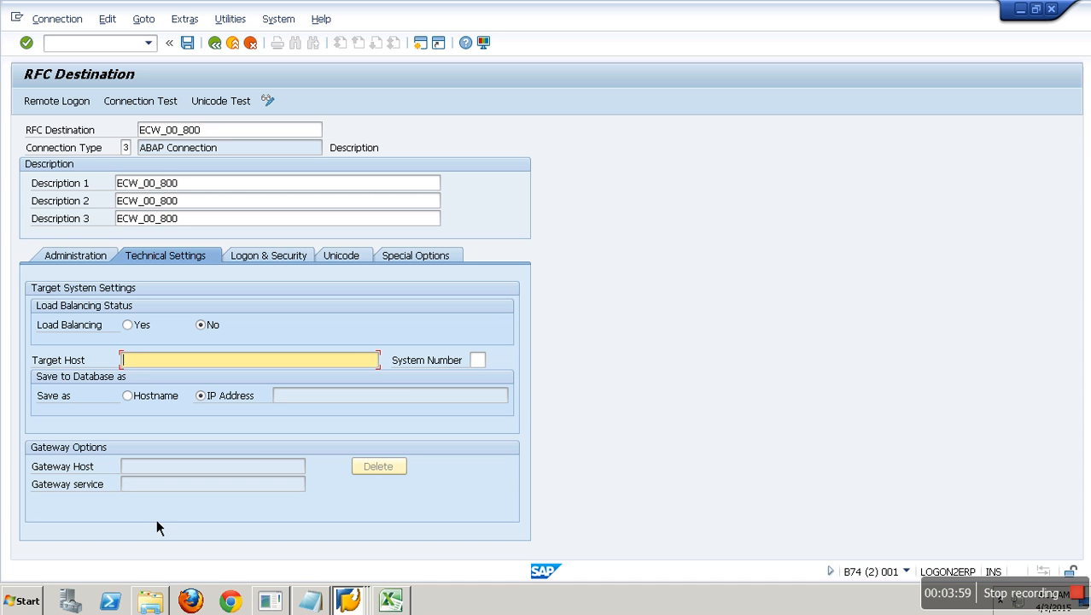
left_click(349, 601)
- Copy application server BW74EHP7 from the EHP7 SAP Logon entry into Target Host and set system number 71
left_click(348, 505)
right_click(256, 172)
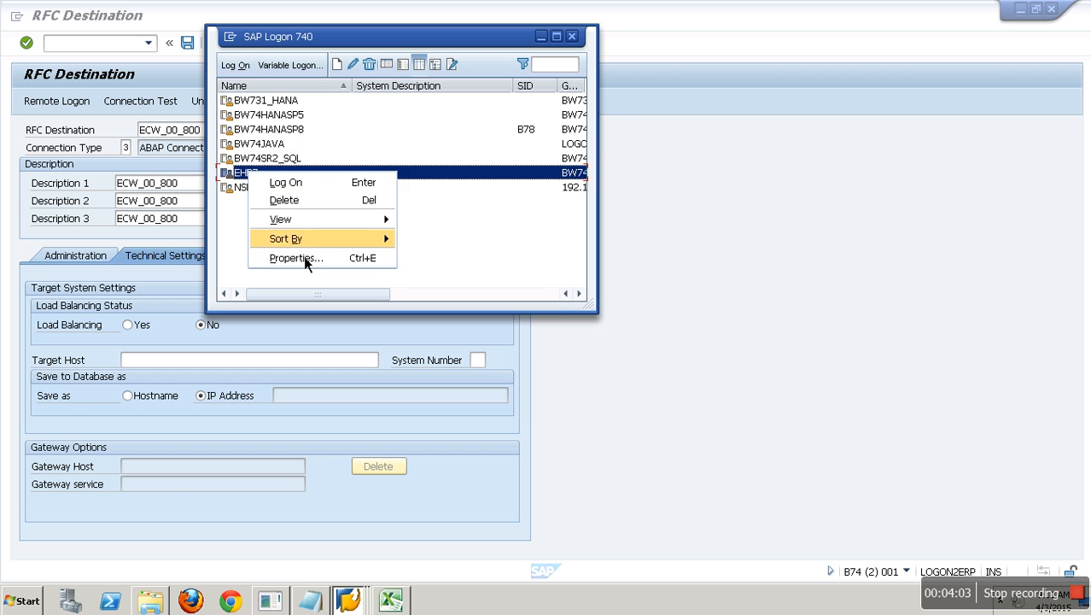
left_click(309, 260)
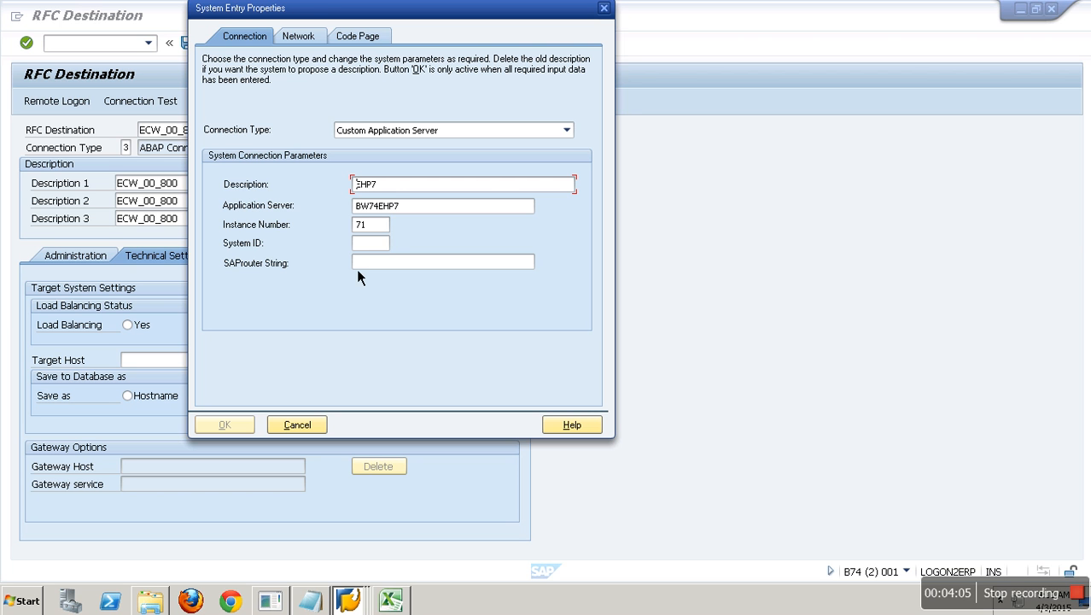
key("Tab")
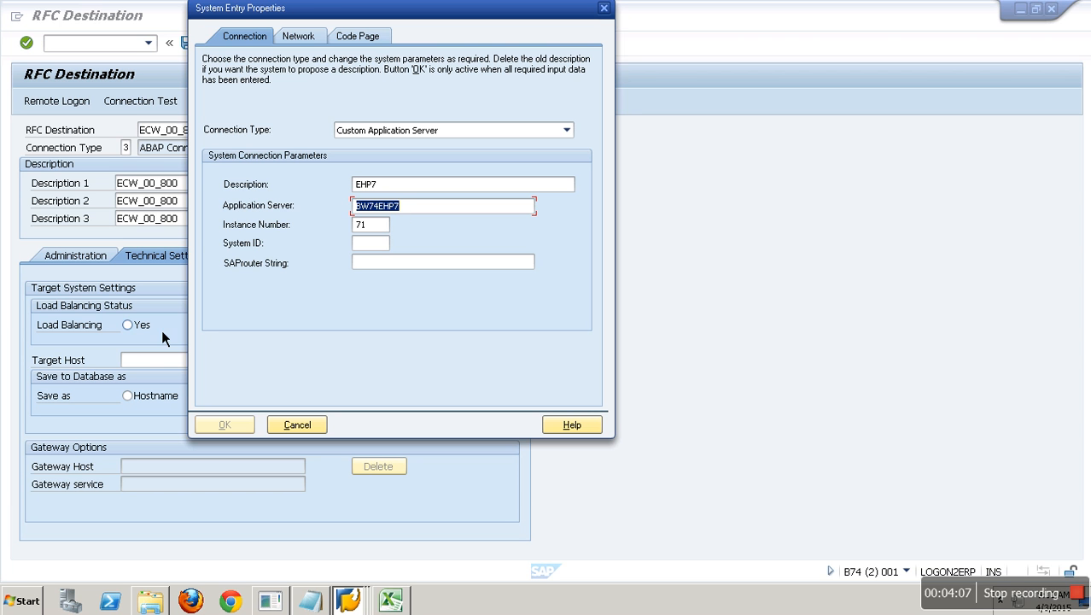
left_click(154, 365)
key("ctrl+v")
left_click(477, 360)
type("71")
key("Return")
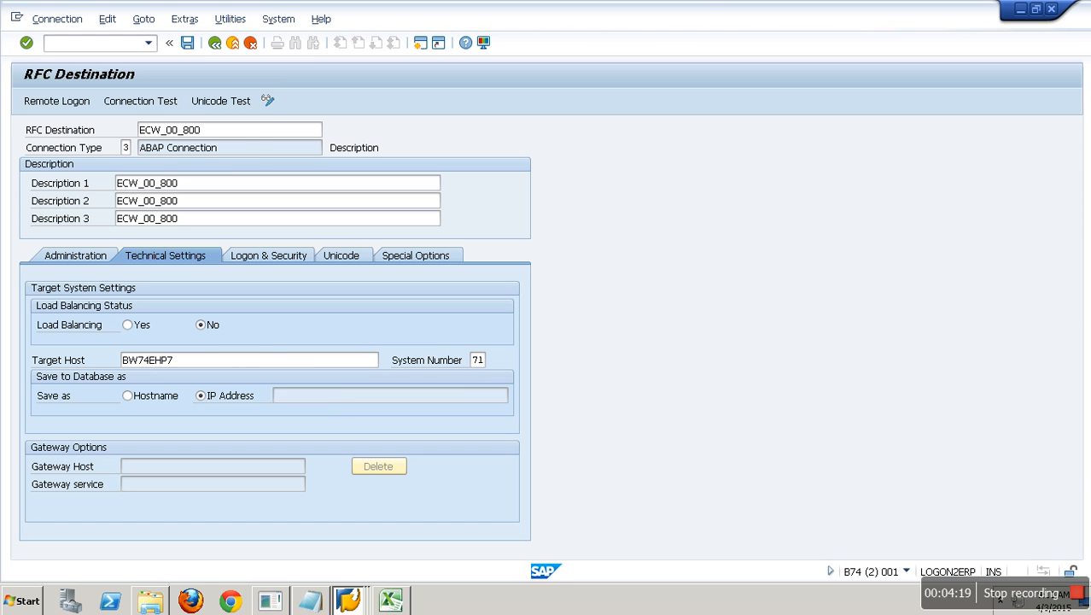
left_click(323, 602)
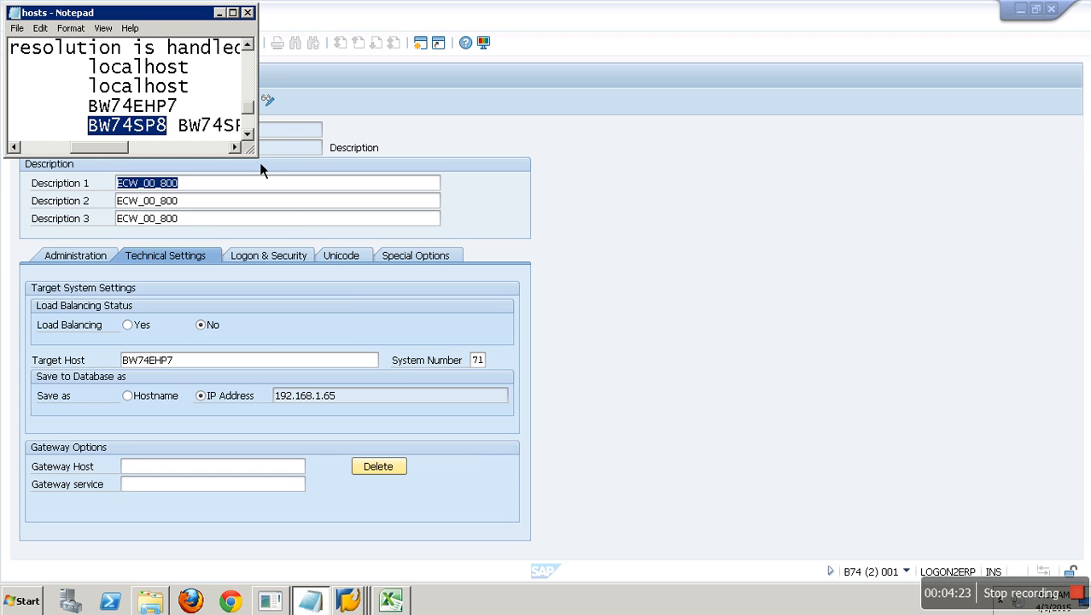
- Resize the hosts Notepad window to read its IP column, then return to the ECW_00_800 destination screen
left_click_drag(254, 155, 485, 420)
left_click(81, 409)
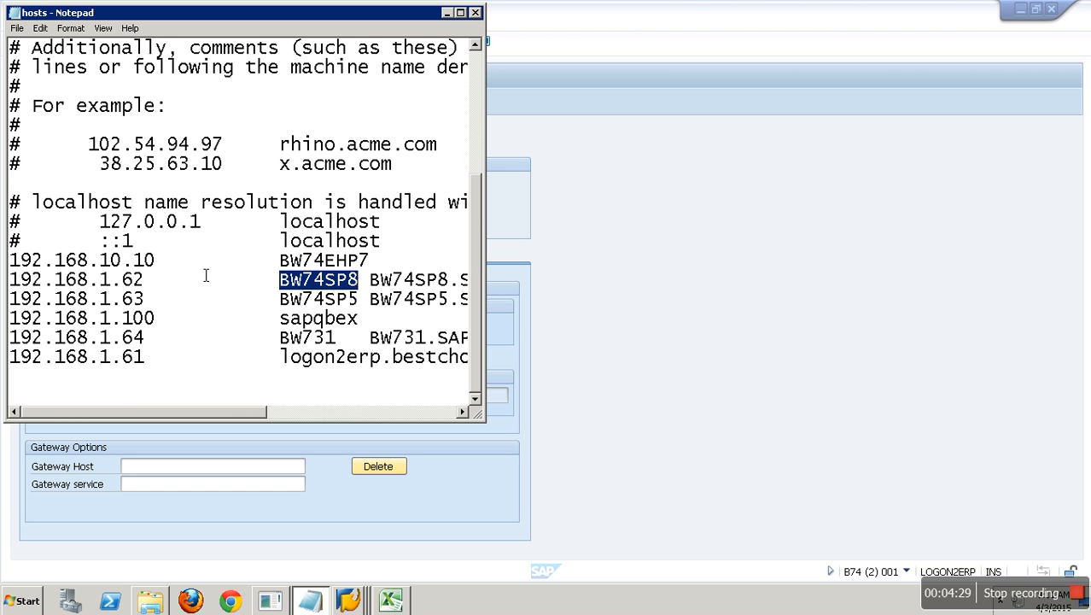
left_click(514, 467)
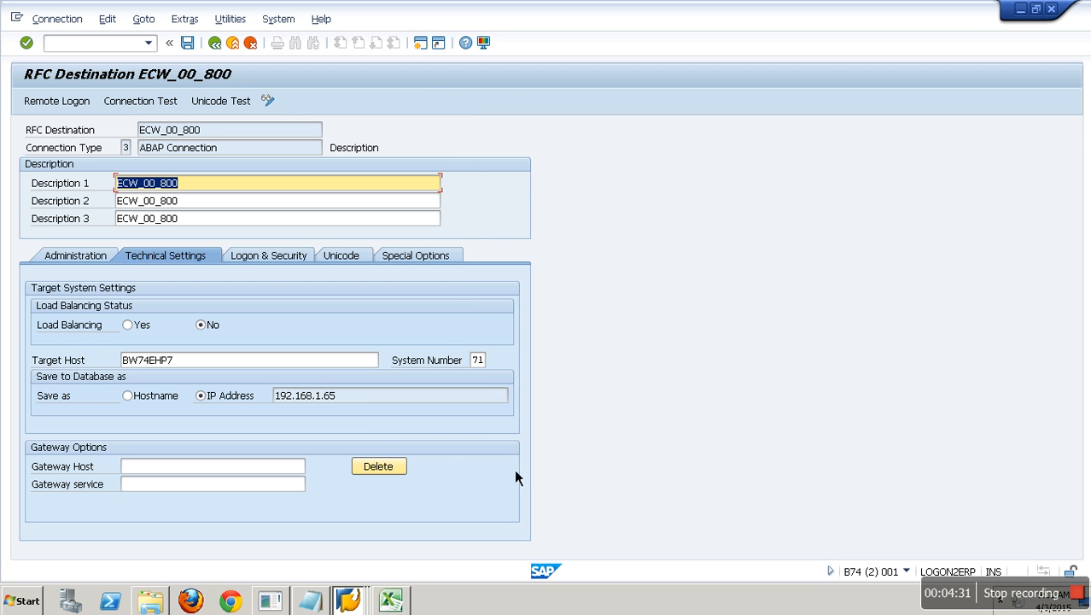
- On Logon & Security, enter language EN, client 800, the logon user and password, then save ECW_00_800
double_click(270, 395)
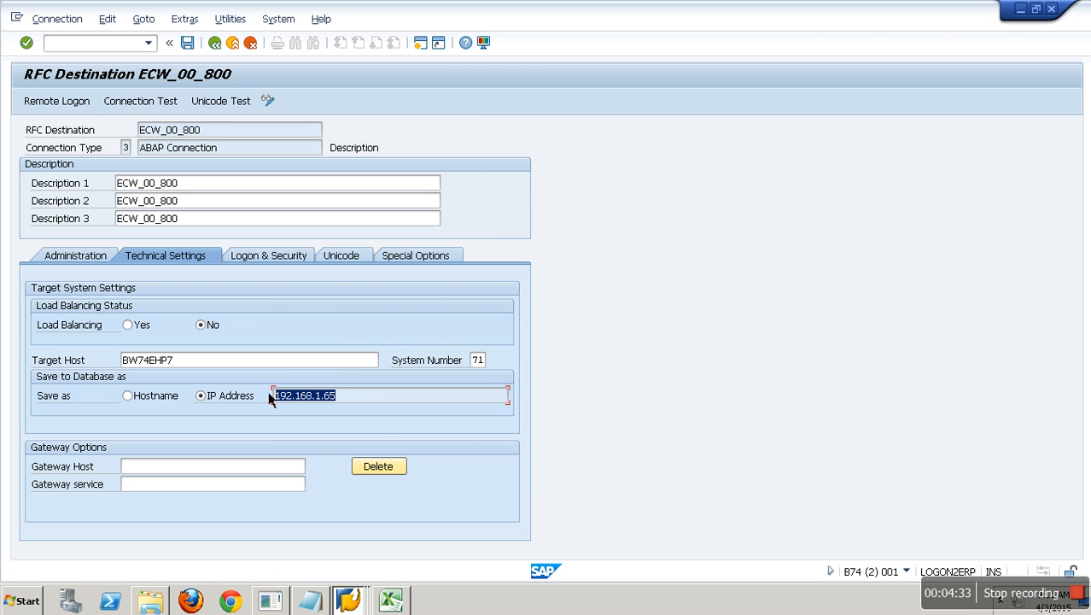
left_click(288, 262)
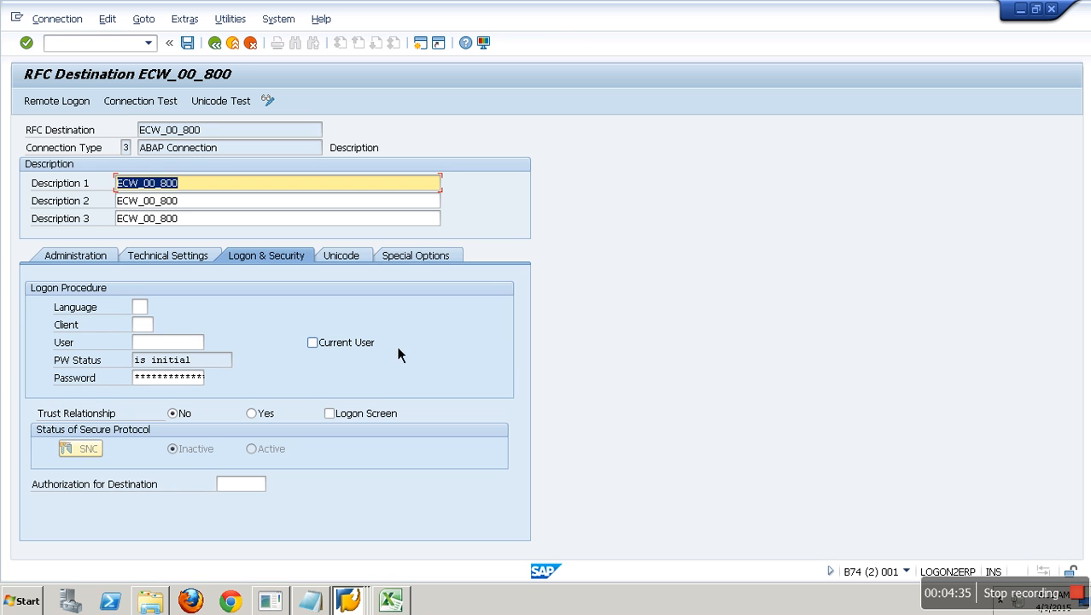
left_click(141, 308)
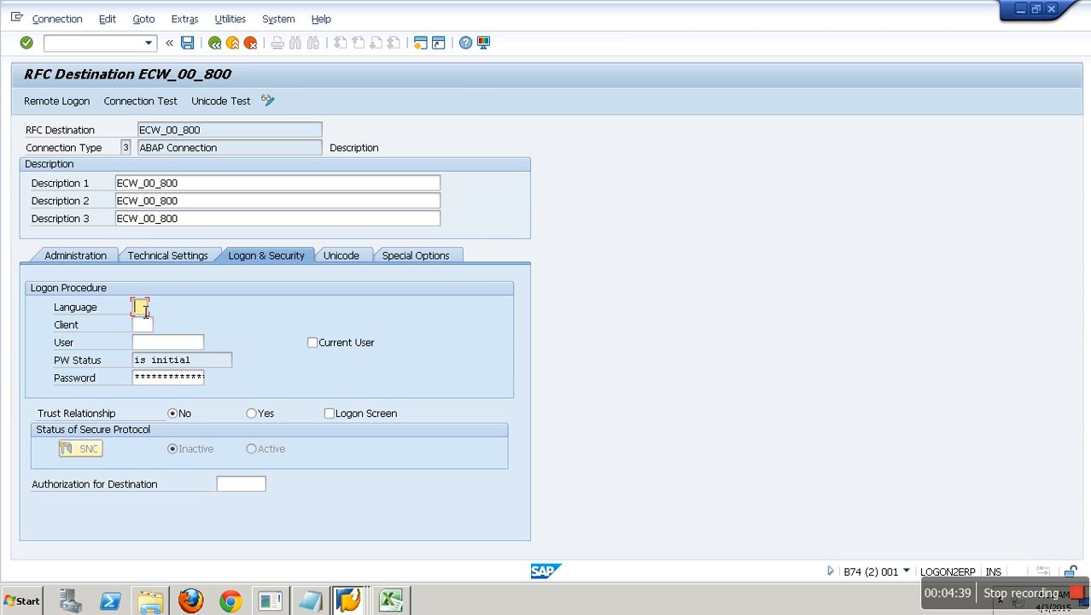
type("EN")
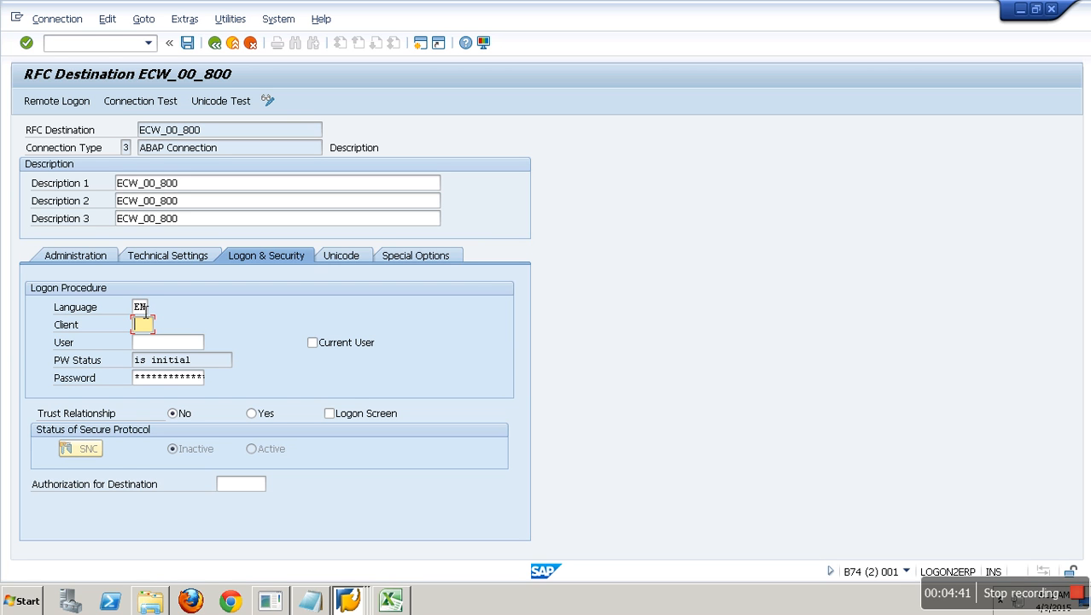
type("800QBEX")
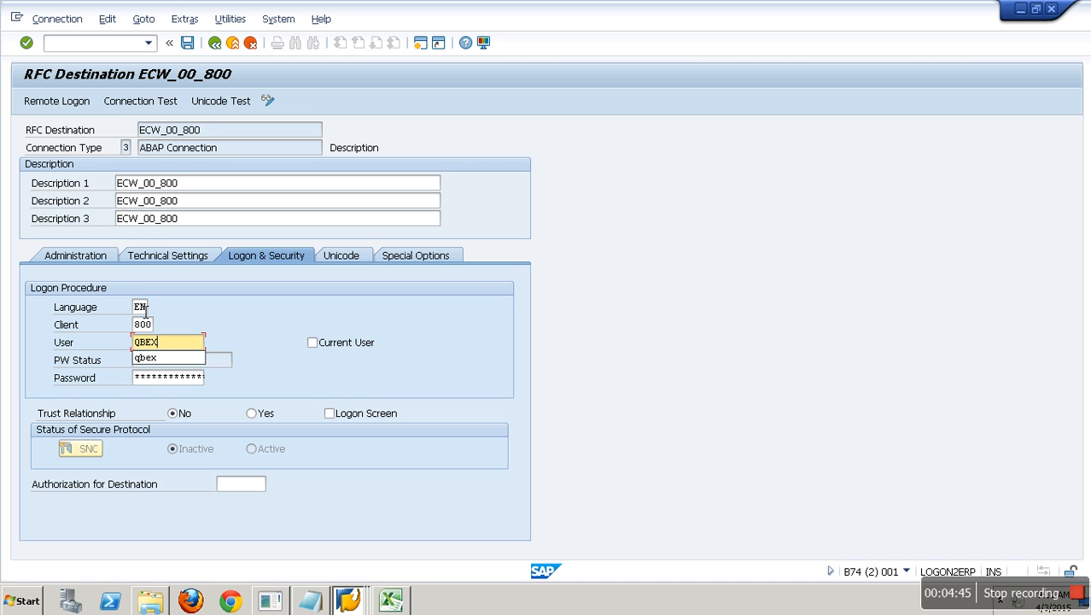
key("Tab")
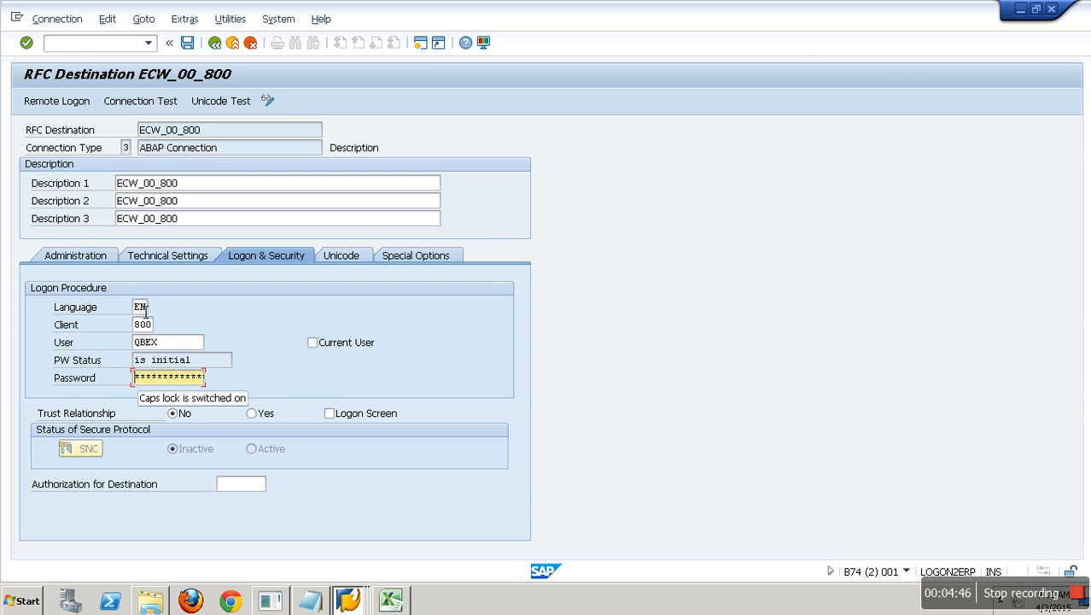
type("********")
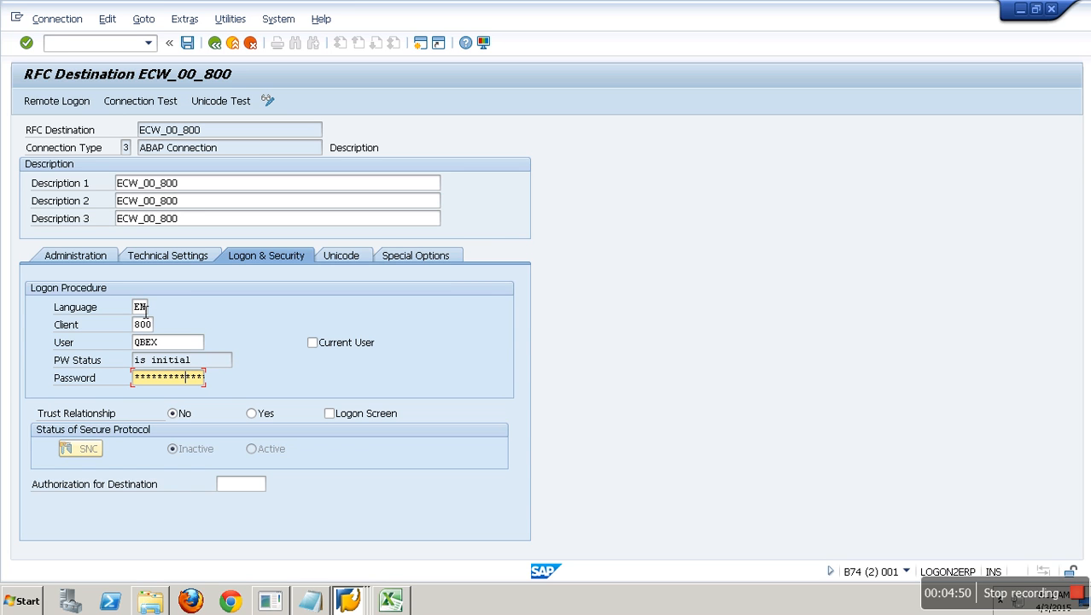
left_click(193, 48)
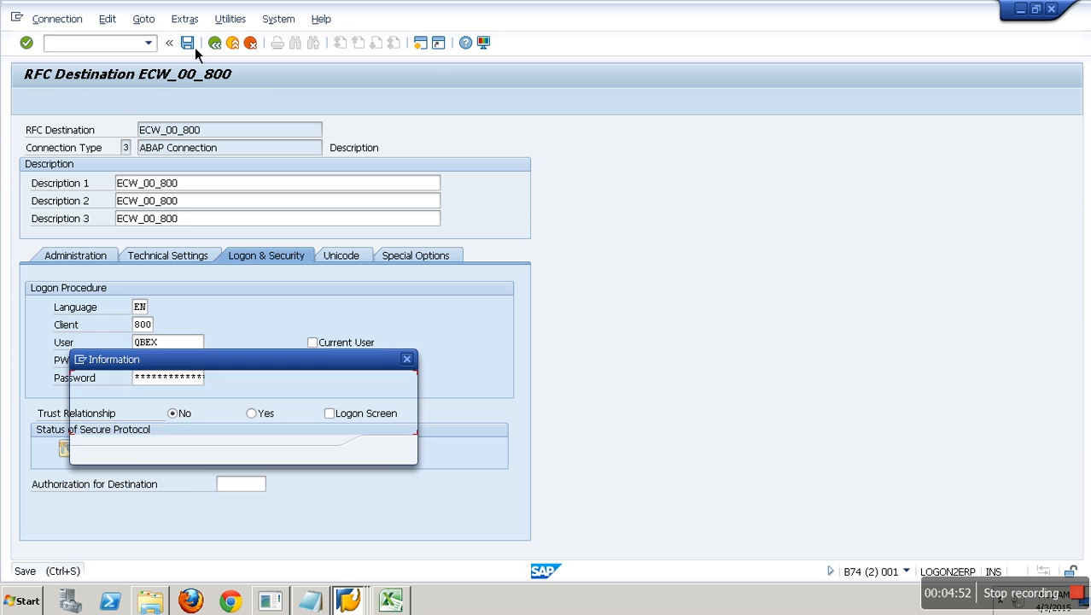
- Dismiss the Information message, run the connection test, inspect the gateway LOCATION error, and go back
left_click(385, 449)
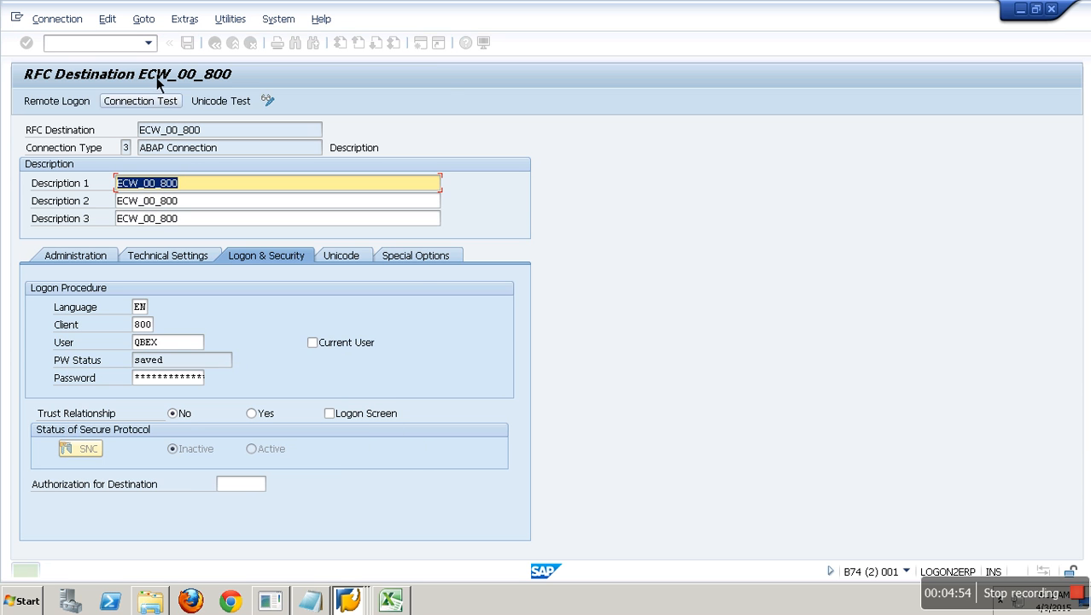
left_click(174, 108)
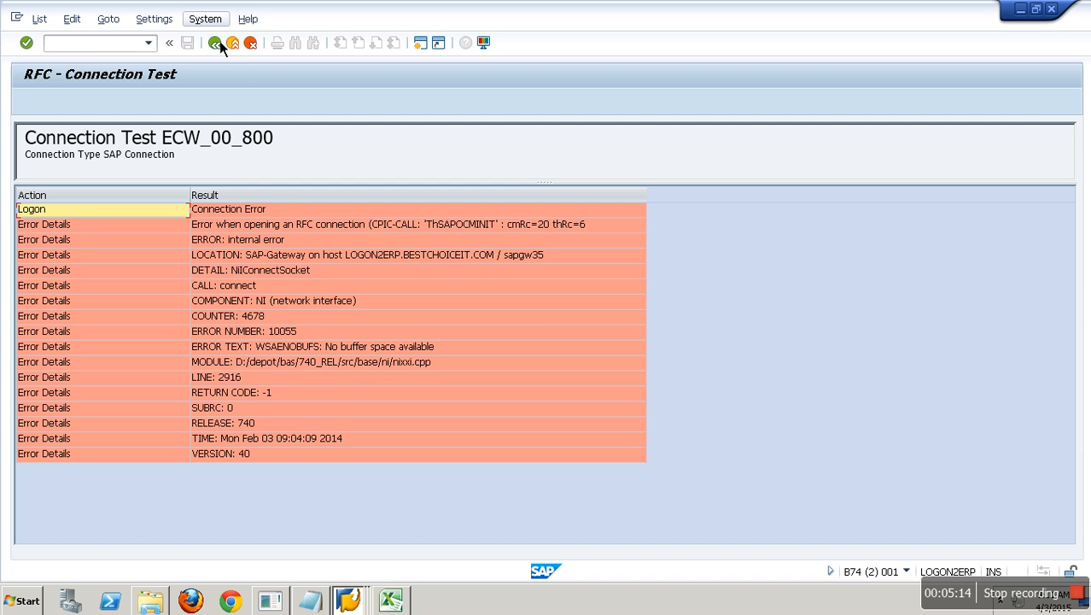
left_click(453, 256)
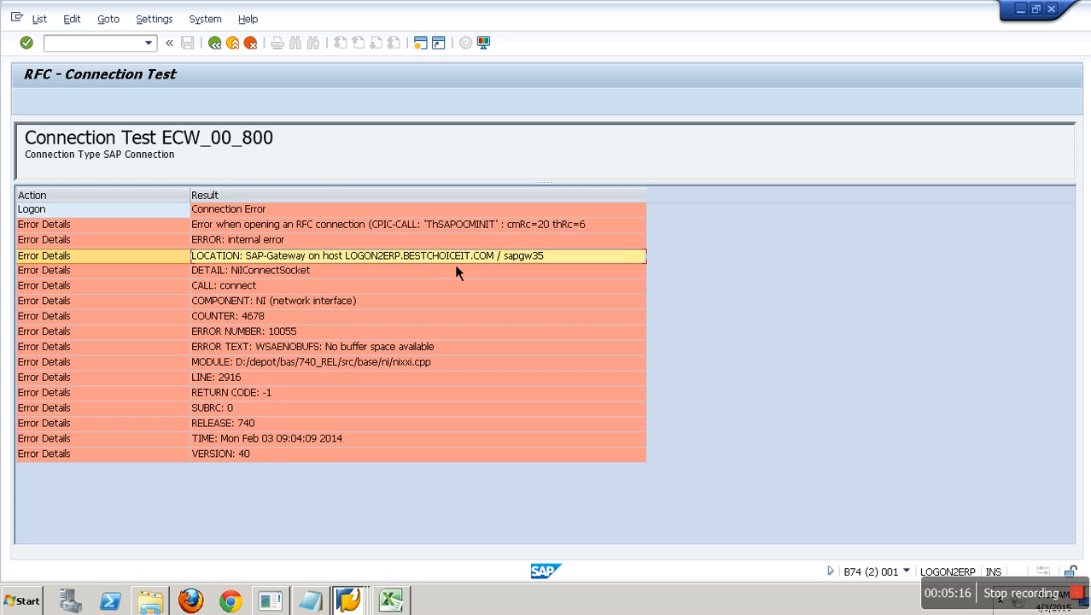
left_click(218, 51)
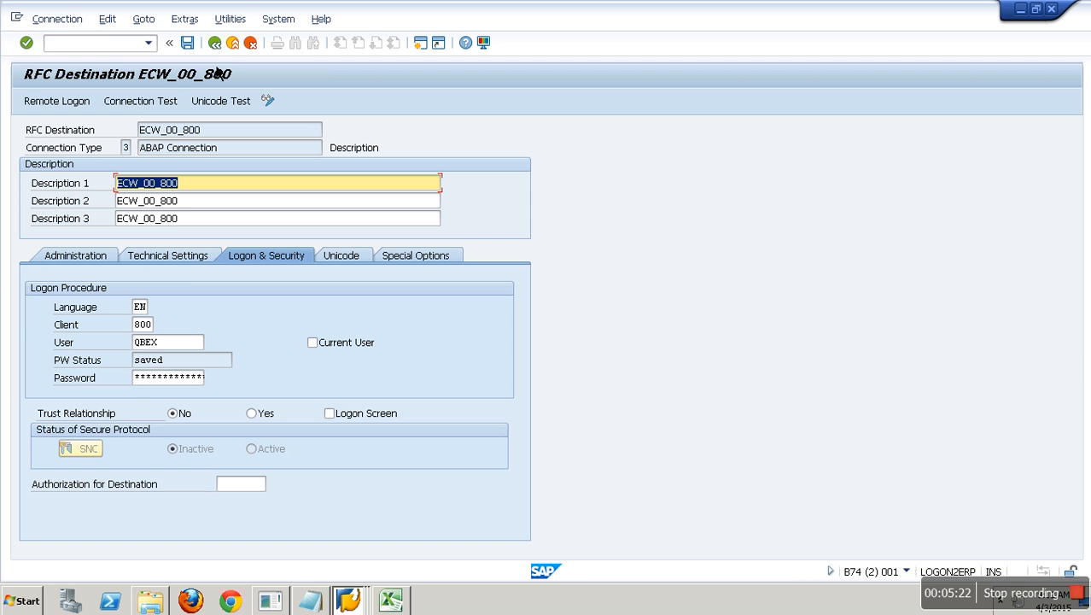
- Check the empty Gateway Host on Technical Settings, rerun the connection test, and select the LOCATION error line
left_click(172, 259)
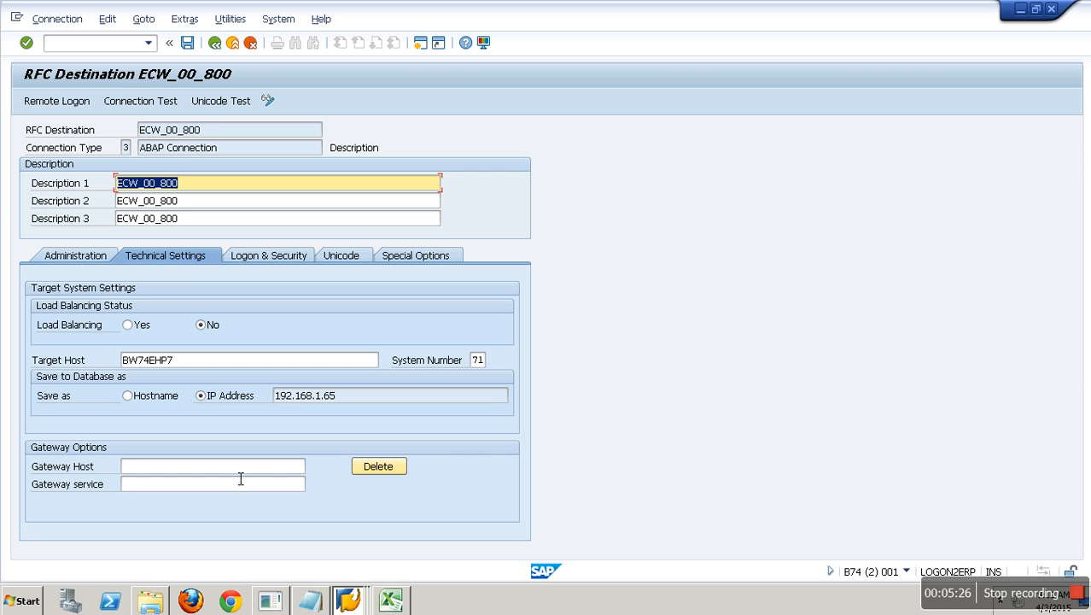
left_click(239, 471)
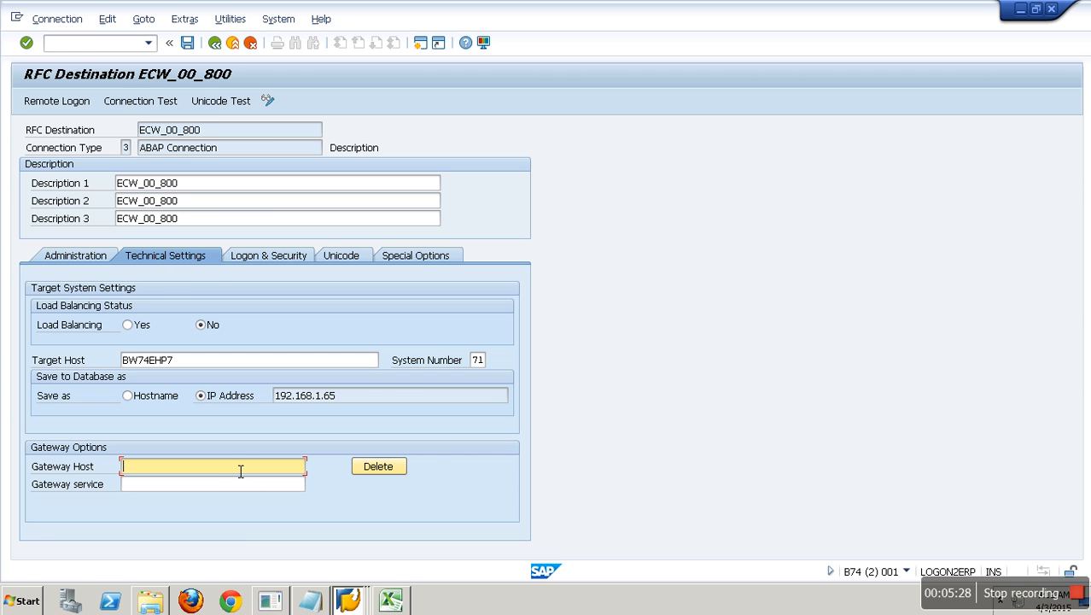
left_click(171, 102)
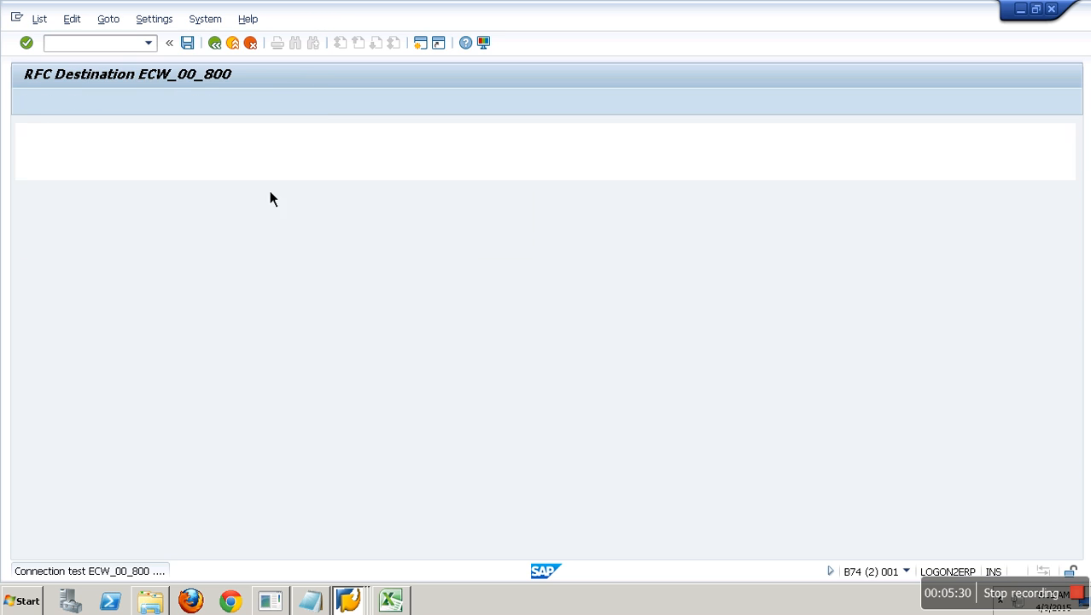
left_click(399, 260)
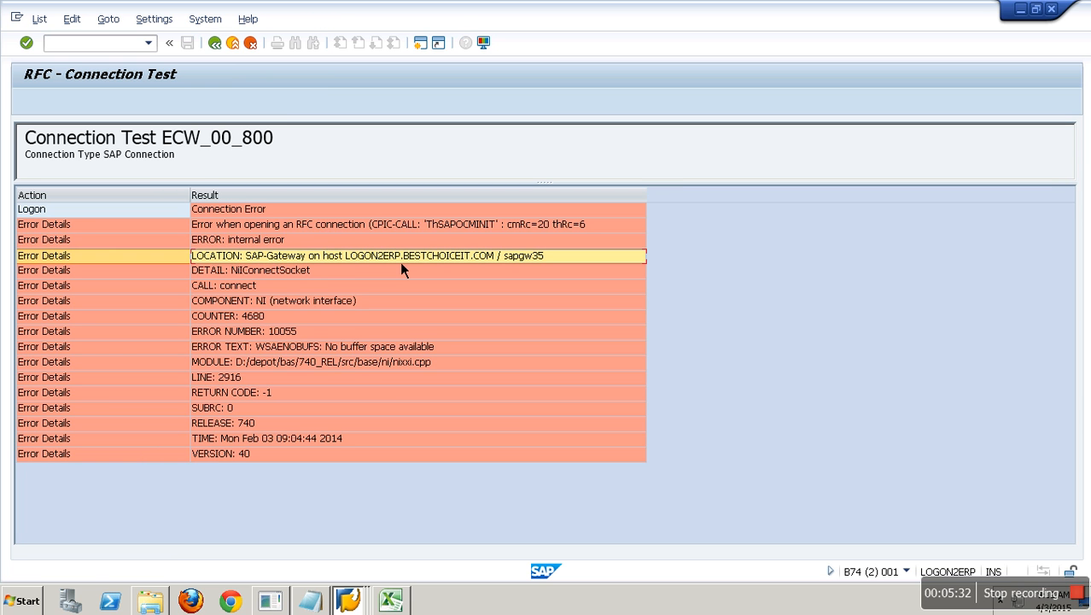
- Paste the LOCATION error line into a new maximized Notepad note and select host LOGON2ERP.BESTCHOICEIT.COM
left_click(312, 601)
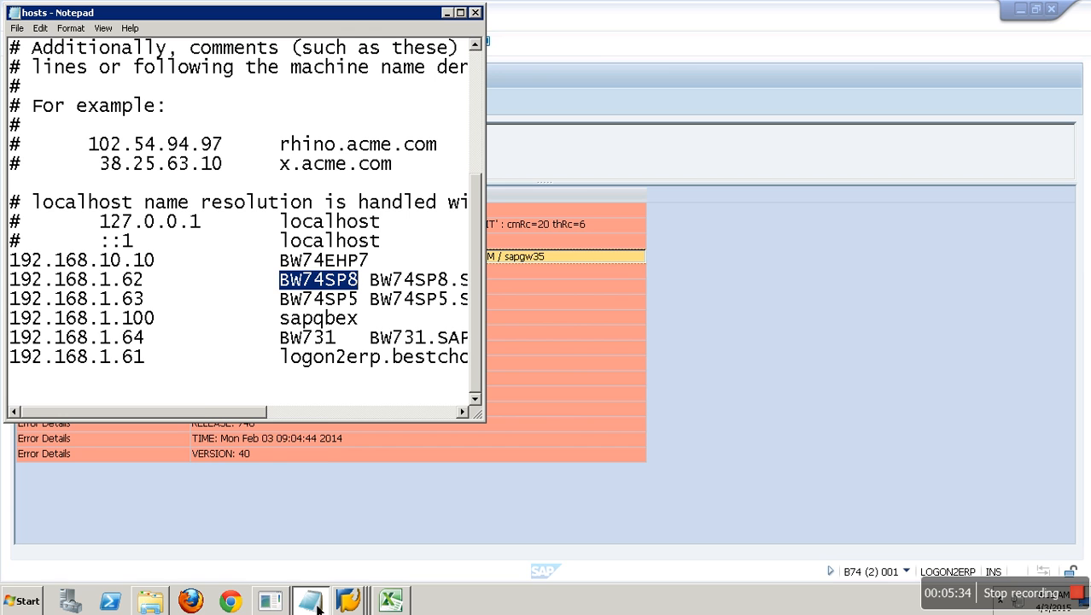
left_click(29, 601)
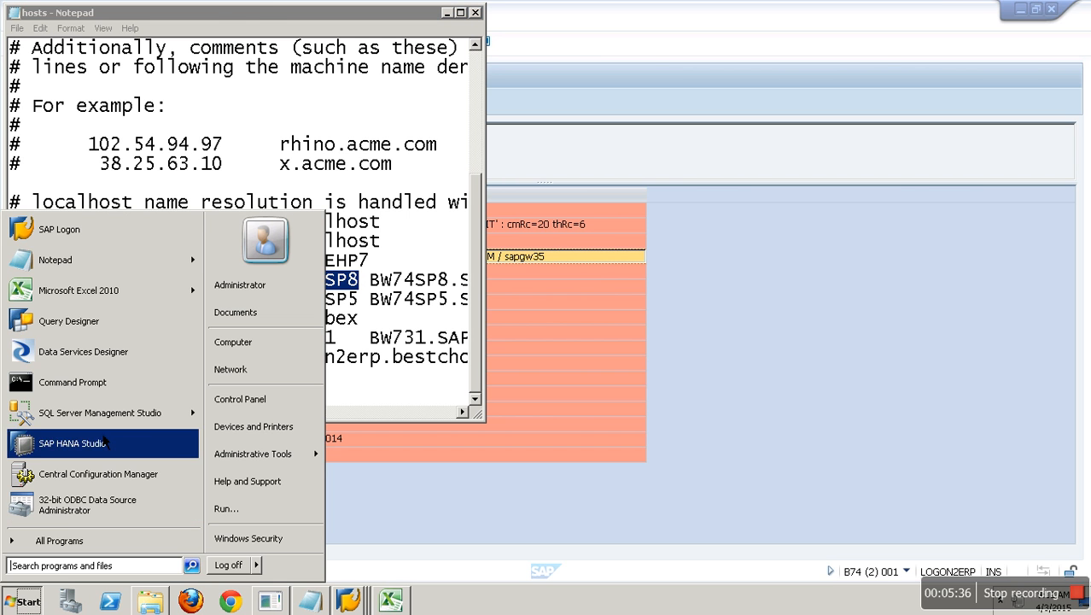
left_click(89, 260)
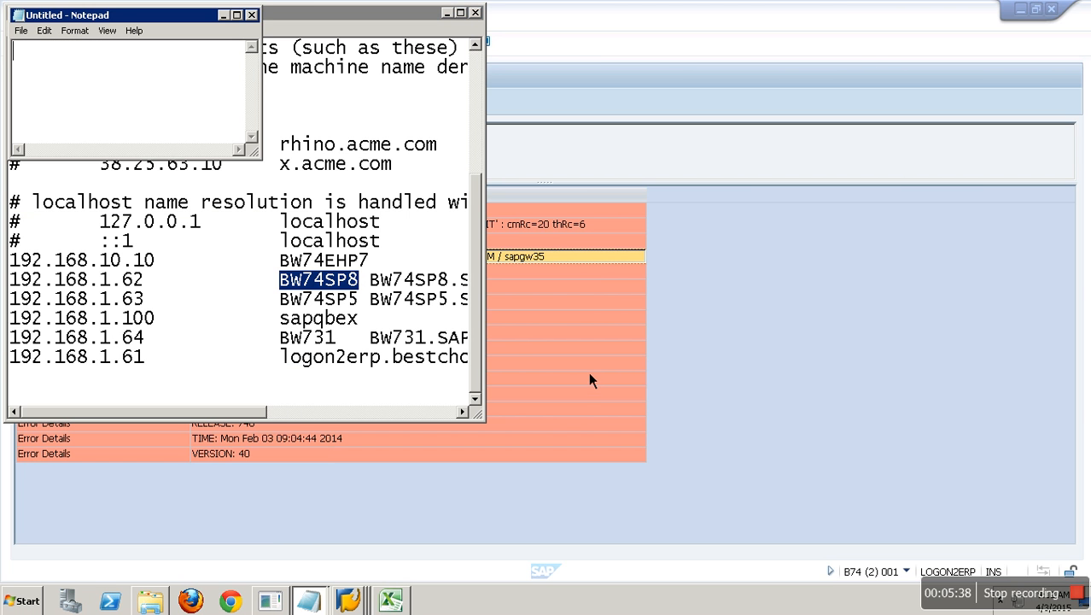
key("ctrl+v")
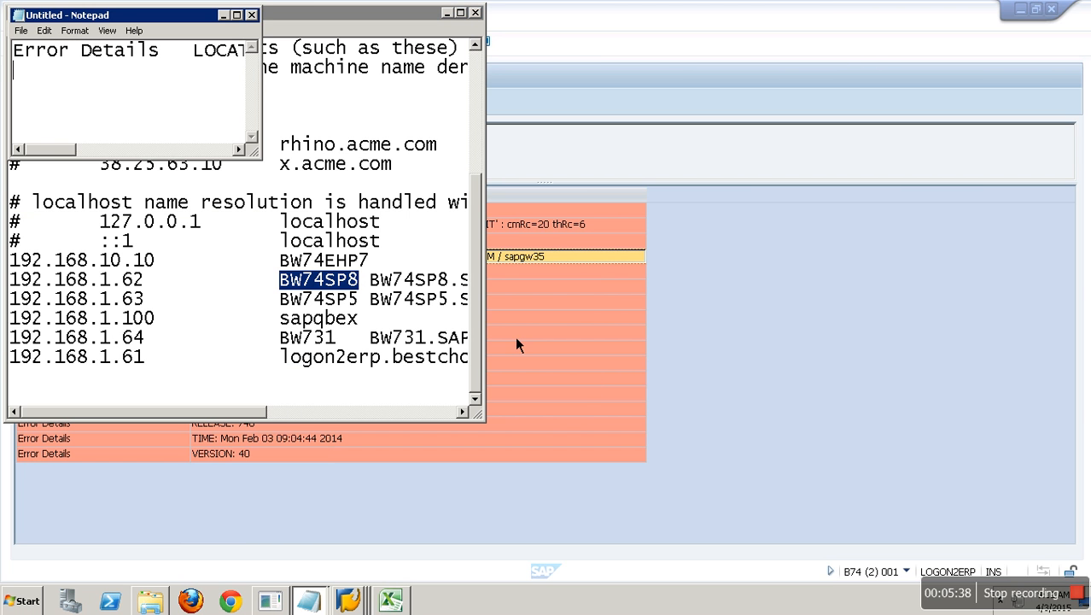
left_click(237, 15)
left_click_drag(529, 47, 819, 47)
key("ctrl+c")
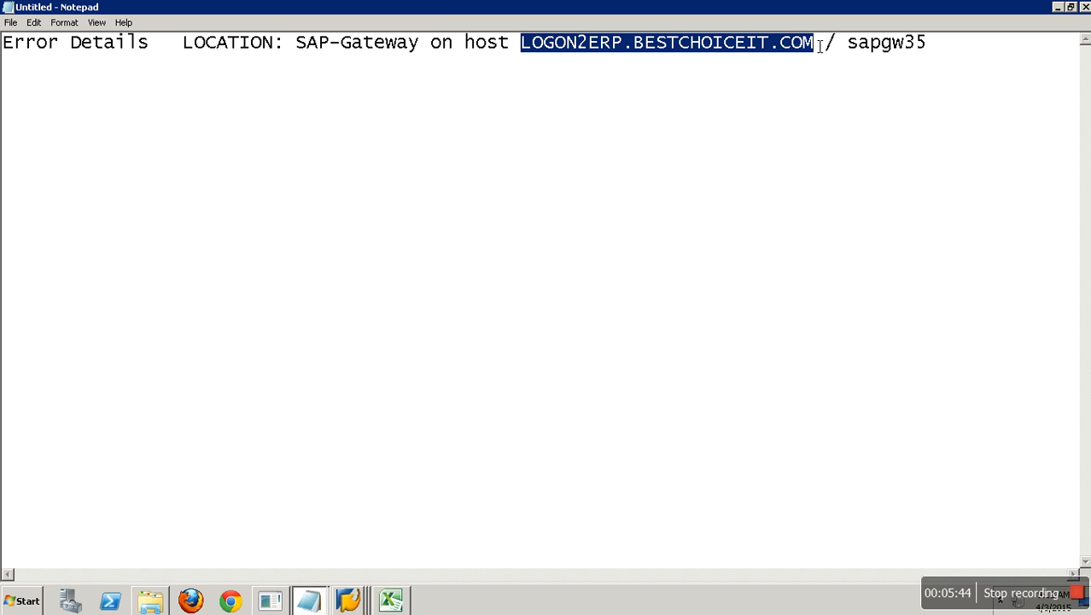
left_click(348, 600)
left_click(346, 570)
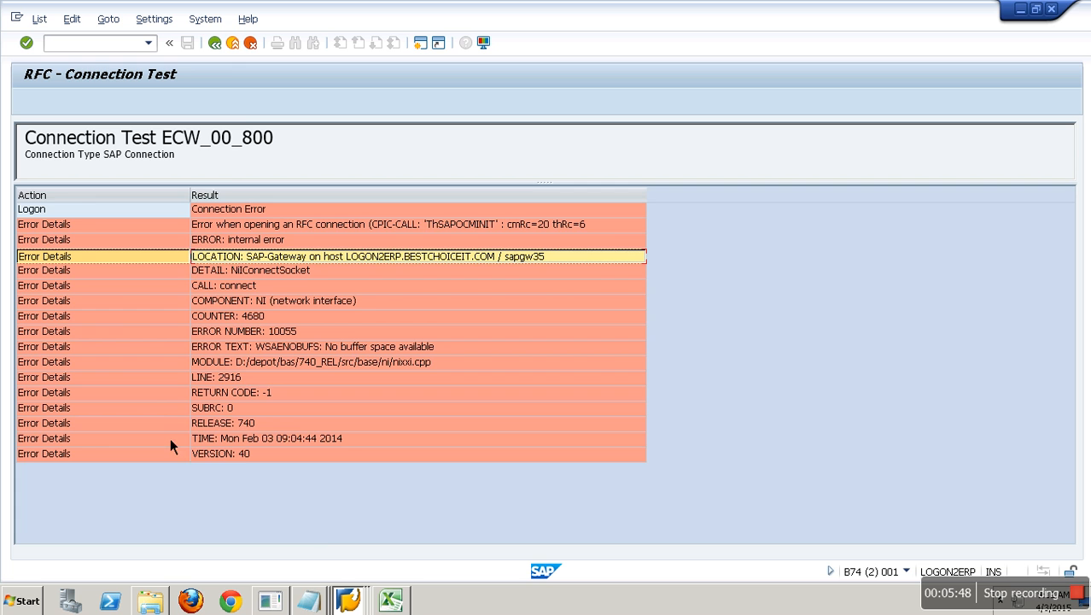
- Set the ECW_00_800 gateway host to LOGON2ERP.BESTCHOICEIT.COM
left_click(214, 43)
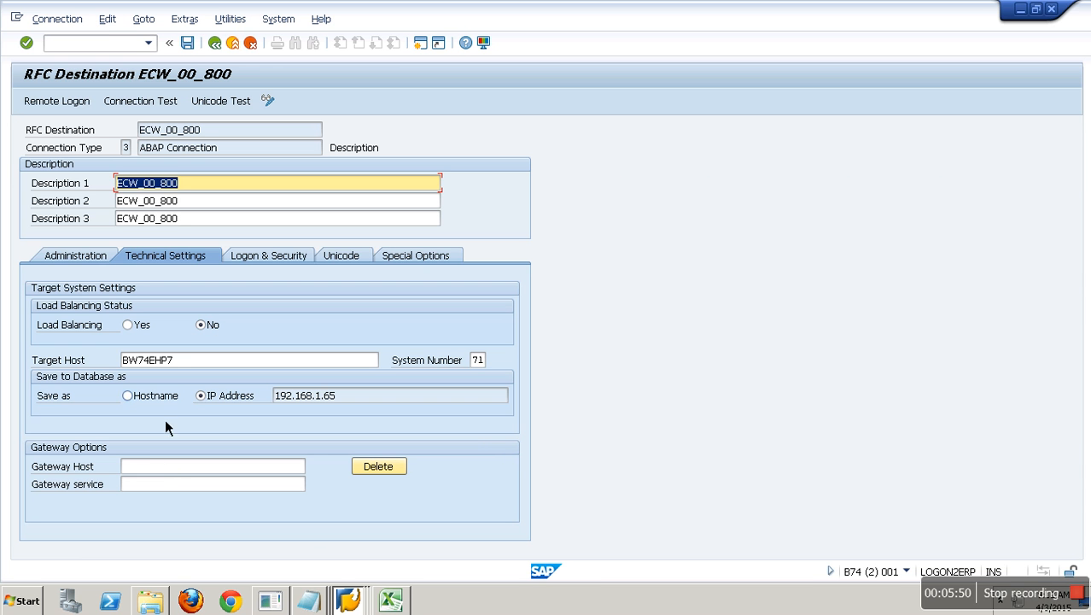
left_click(162, 466)
key("ctrl+v")
left_click(164, 490)
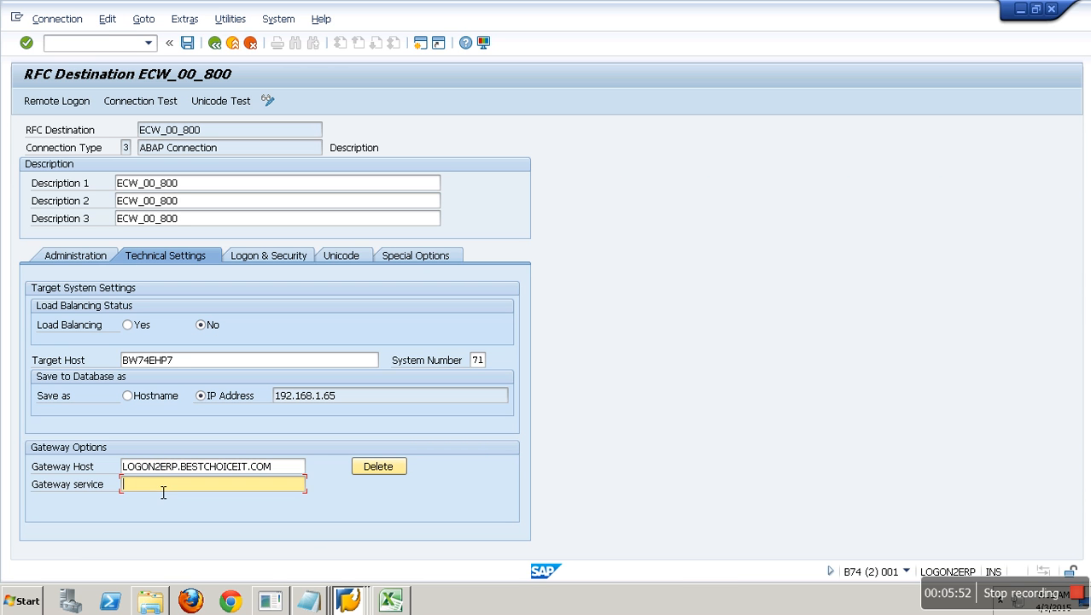
- Copy sapgw35 from the note into Gateway service, save the destination, and rerun the connection test
left_click(327, 602)
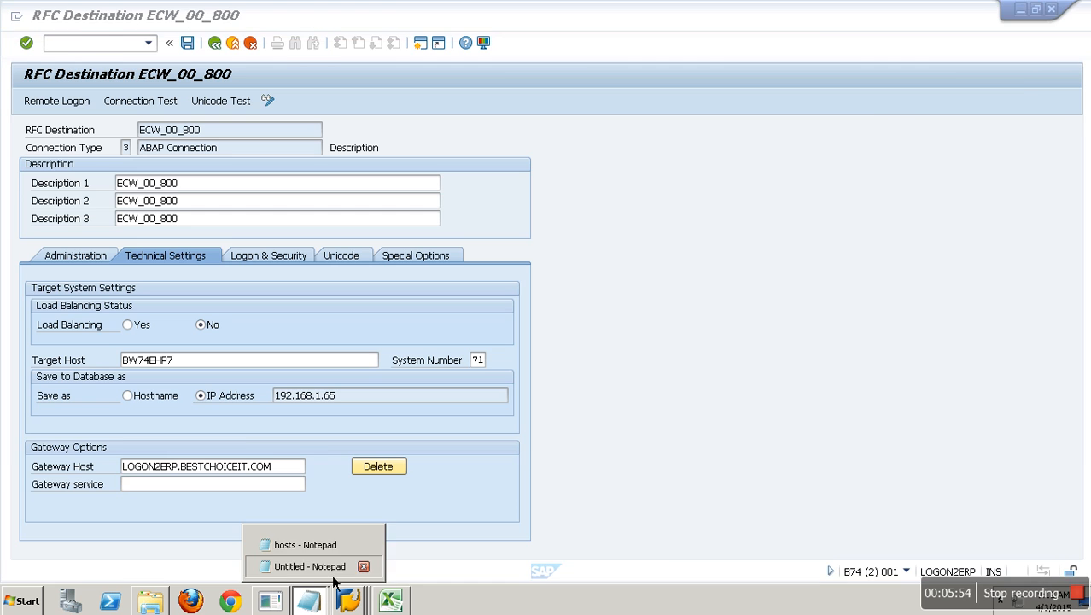
left_click(329, 568)
left_click_drag(849, 44, 931, 46)
key("ctrl+c")
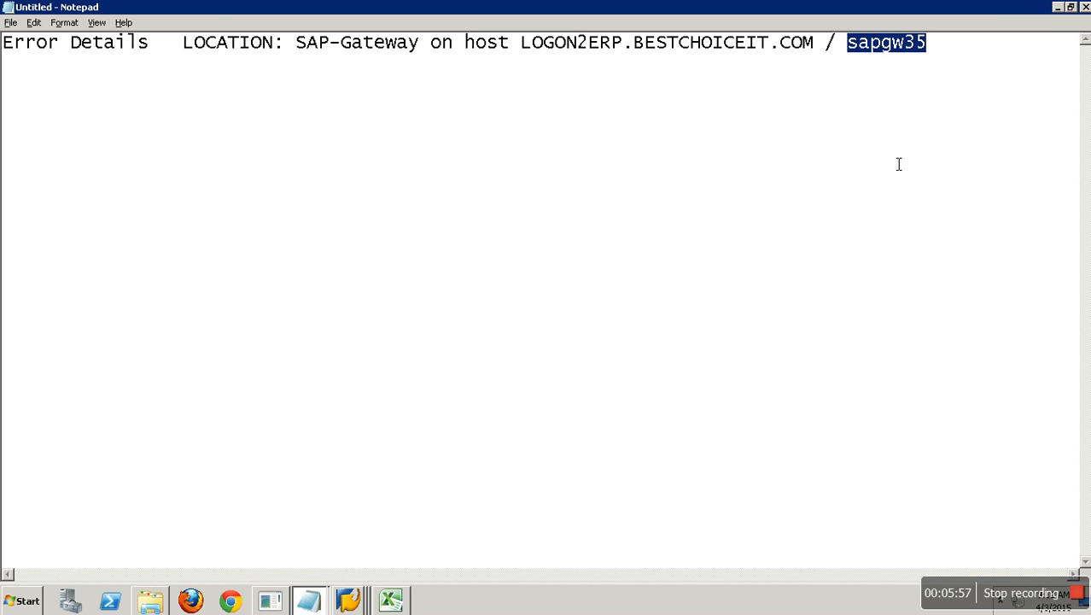
key("alt+Tab")
key("ctrl+v")
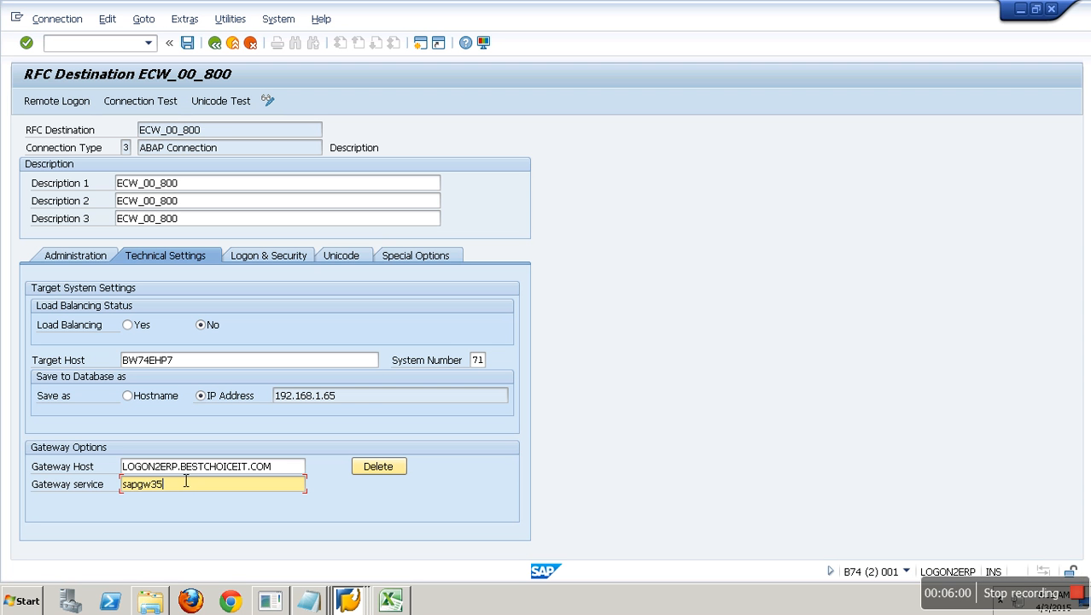
left_click(187, 43)
left_click(163, 103)
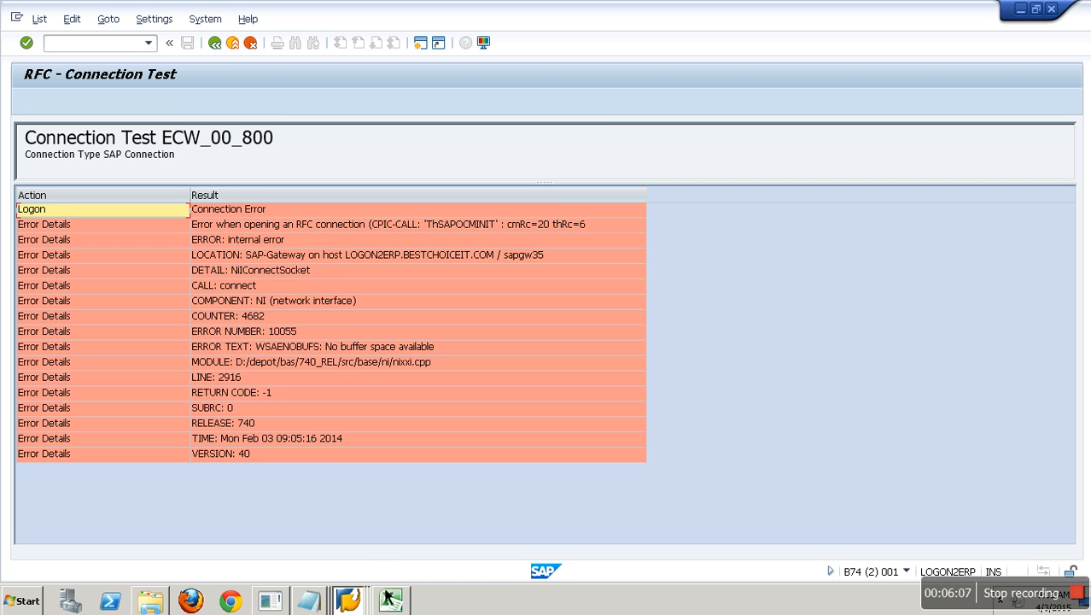
left_click(348, 600)
left_click(351, 506)
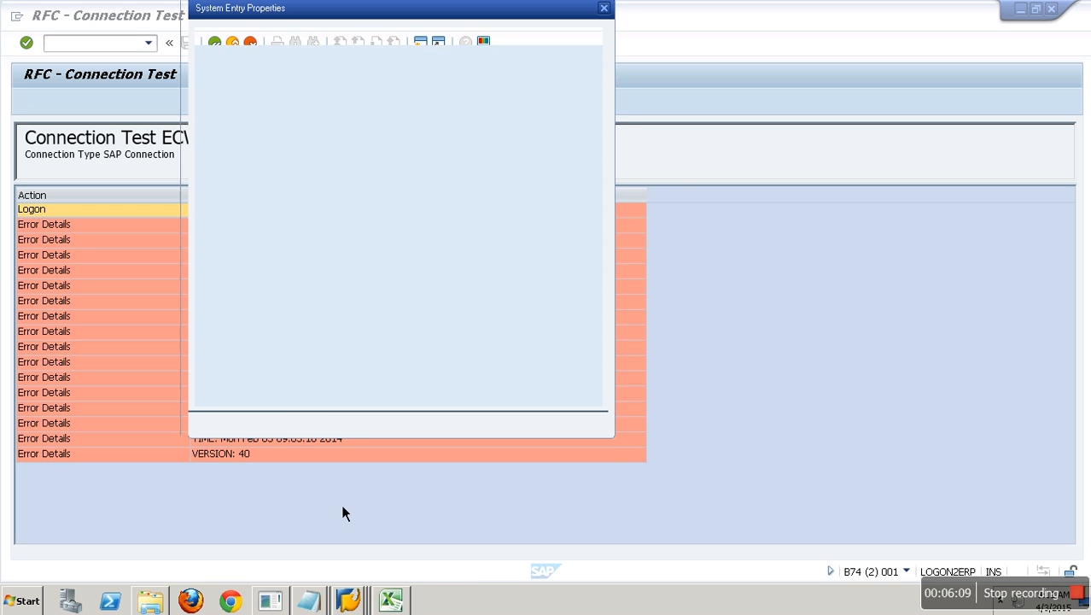
left_click(325, 431)
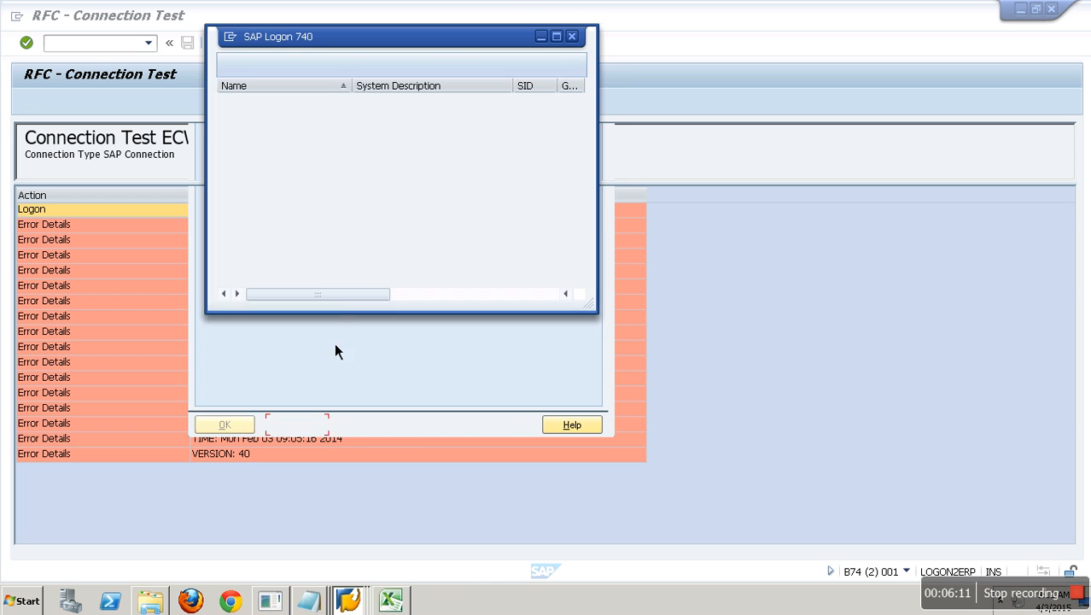
right_click(263, 174)
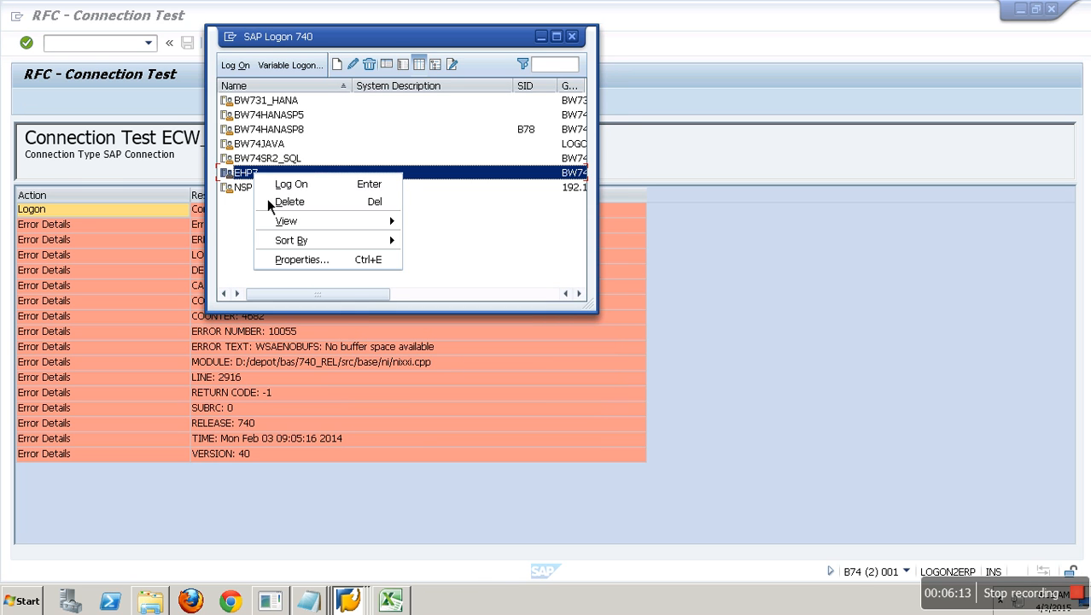
left_click(299, 261)
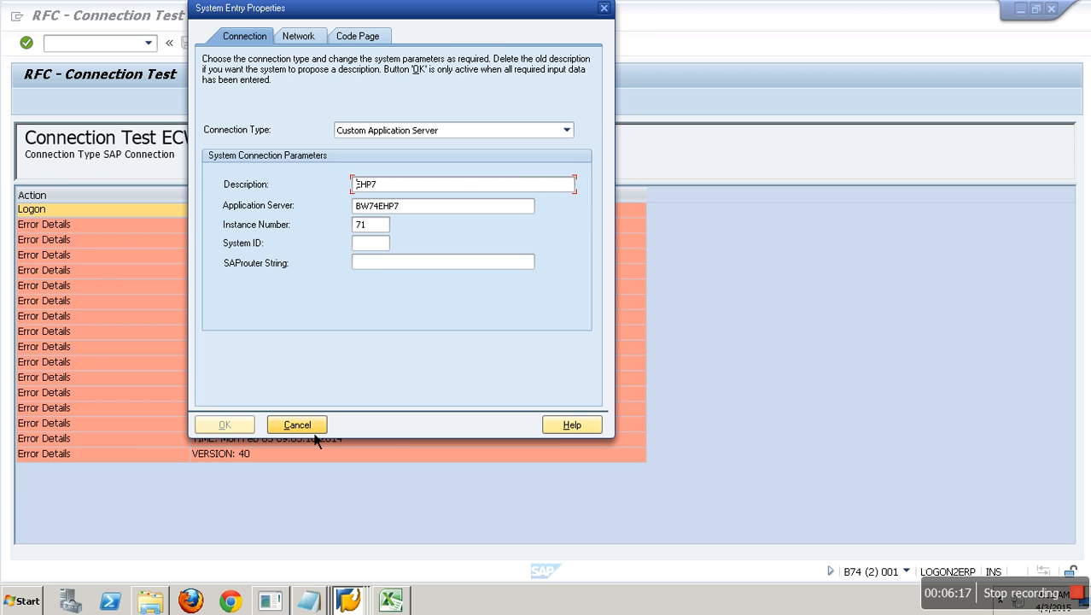
left_click(315, 431)
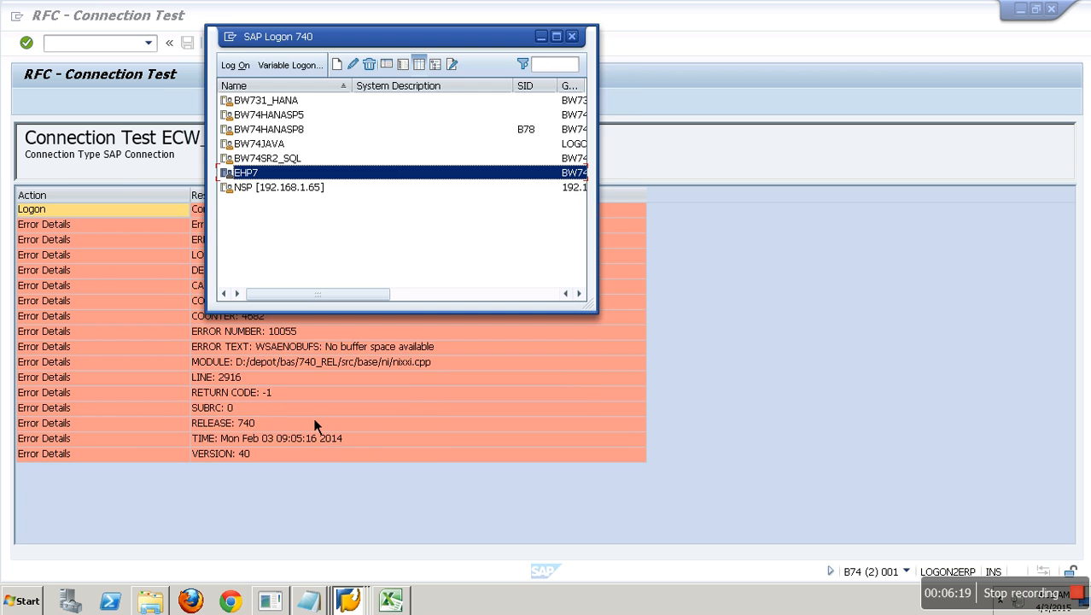
right_click(273, 147)
left_click(311, 234)
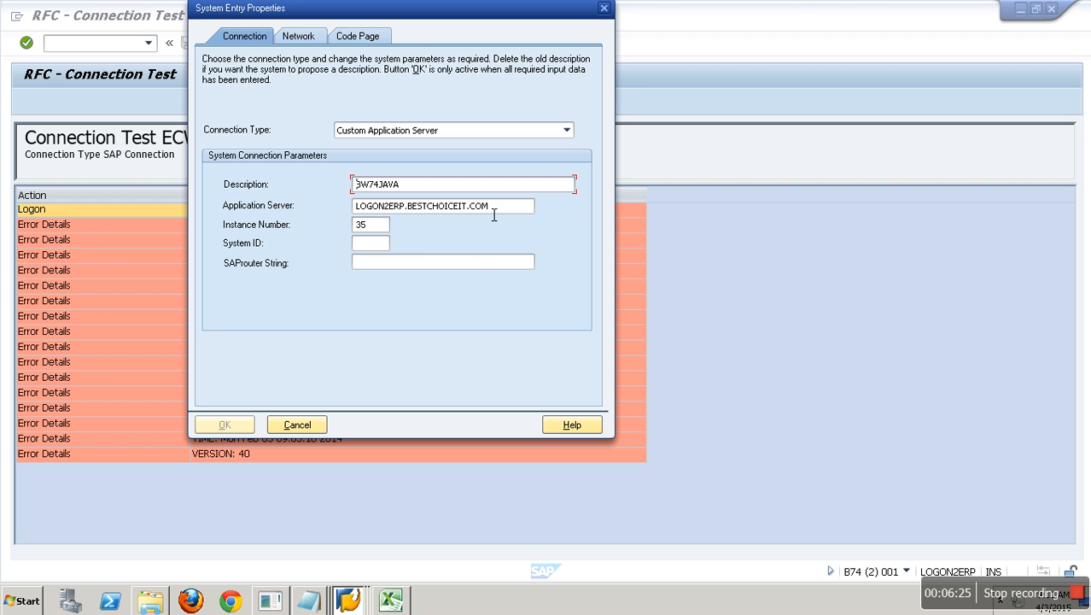
double_click(493, 207)
left_click(376, 228)
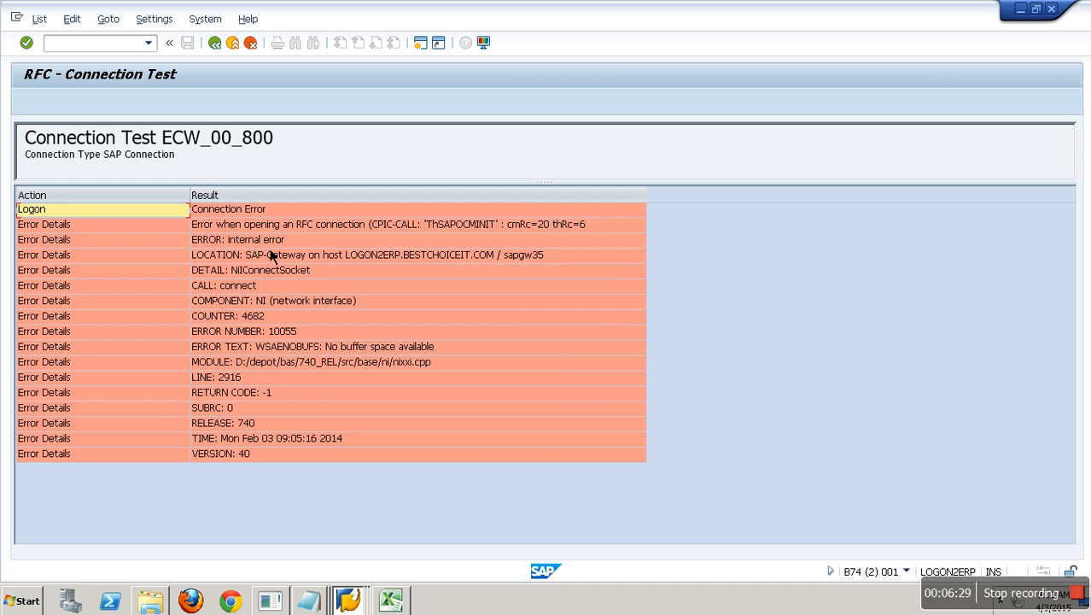
- Bring the hosts file forward in Notepad and select the IP address 192.168.1.61 on its logon2erp line
left_click(277, 260)
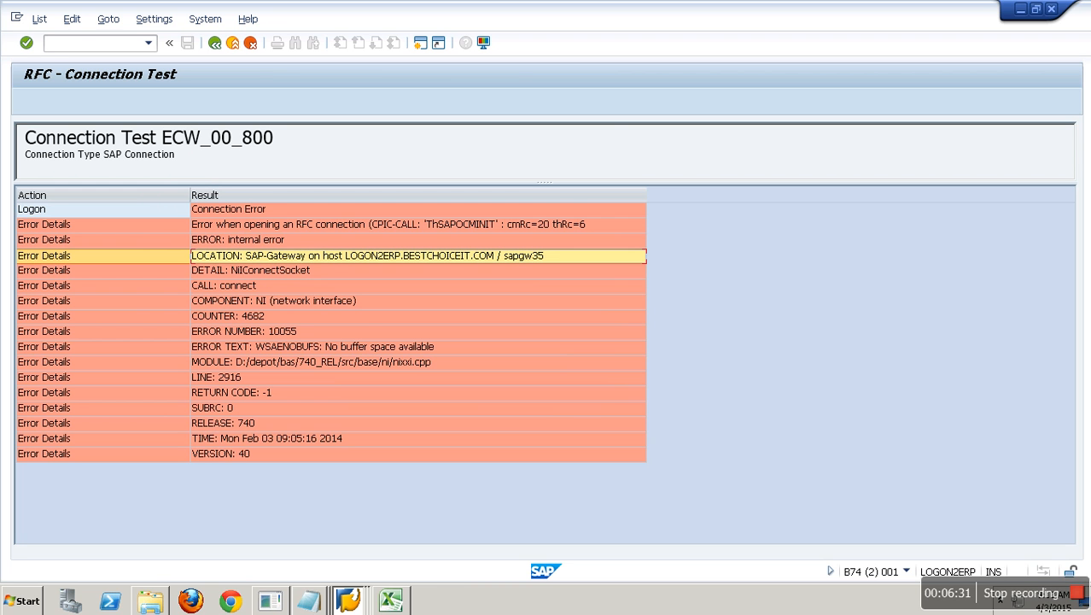
mouse_move(357, 604)
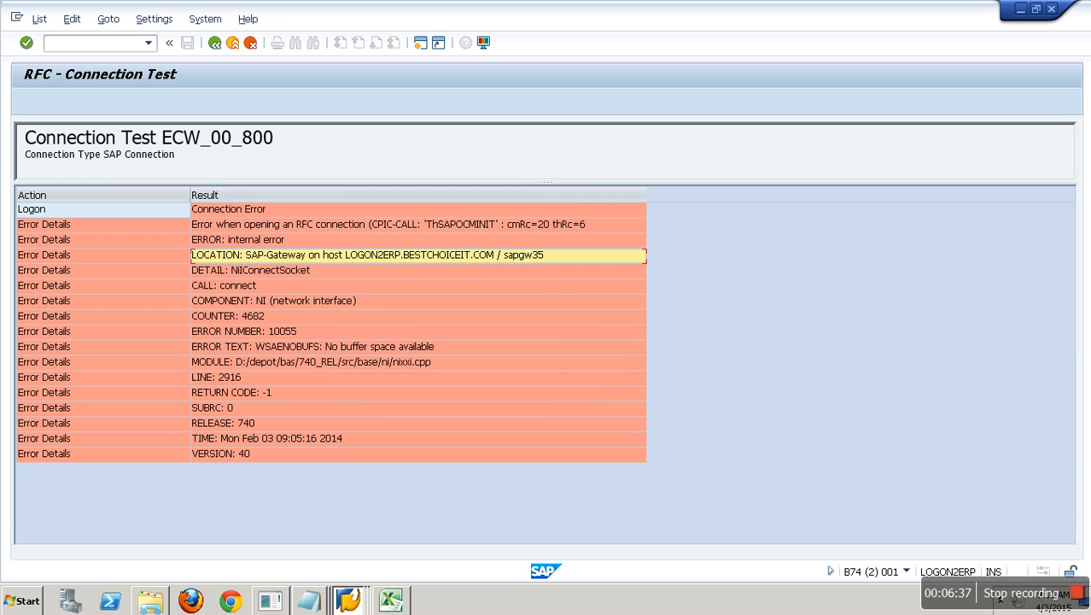
left_click(325, 604)
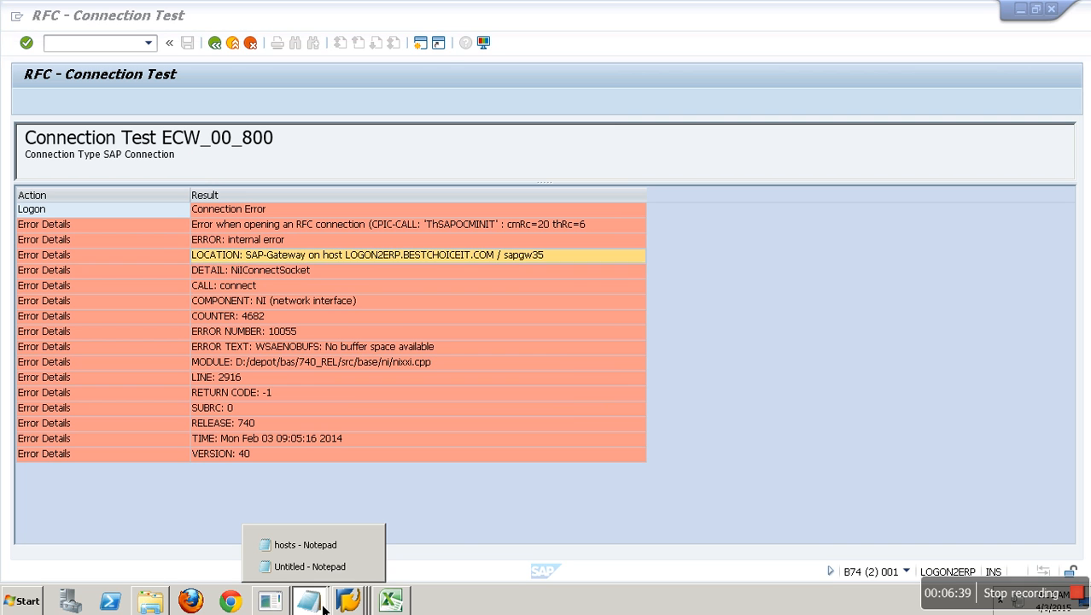
left_click(331, 554)
left_click_drag(147, 356, 10, 357)
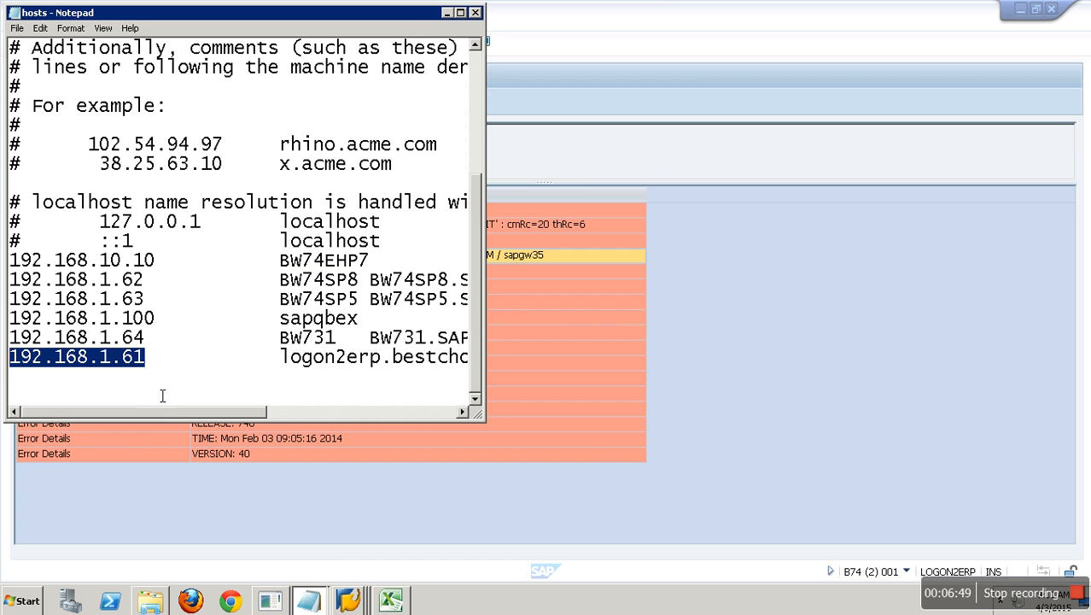
left_click(193, 365)
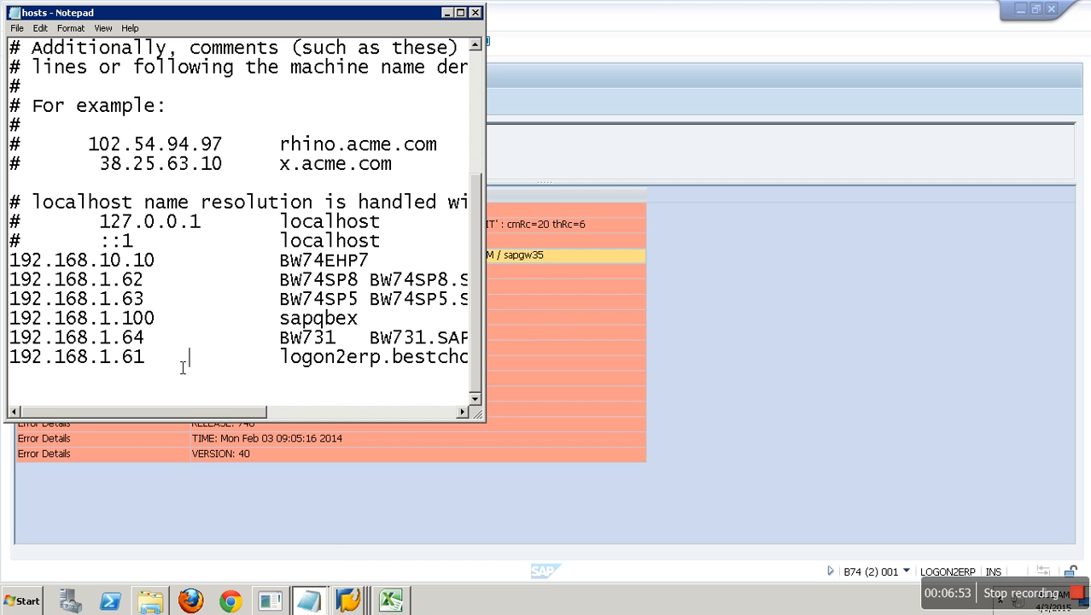
left_click(166, 268)
left_click_drag(153, 357, 8, 357)
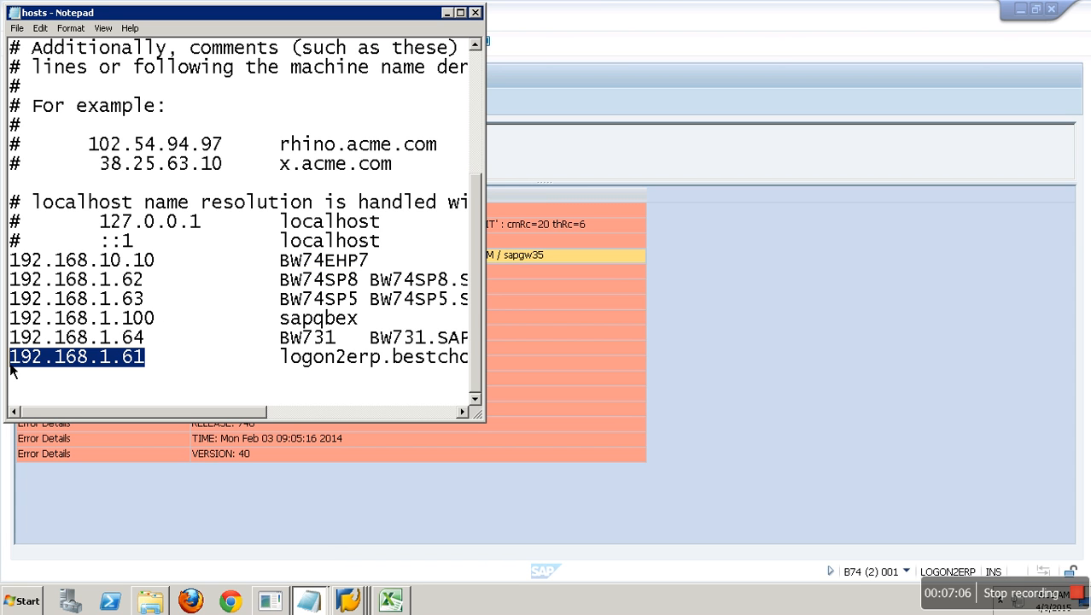
- Add a new hosts line below the logon2erp entry starting with IP address 192.168.1.65
left_click(169, 364)
key("End")
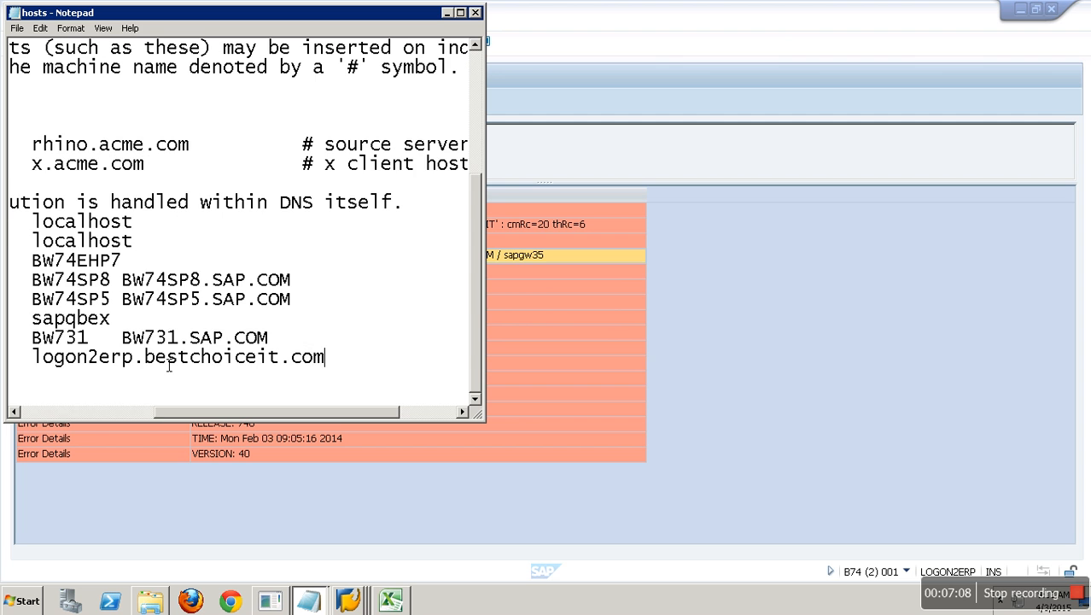
key("Return")
key("ctrl+v")
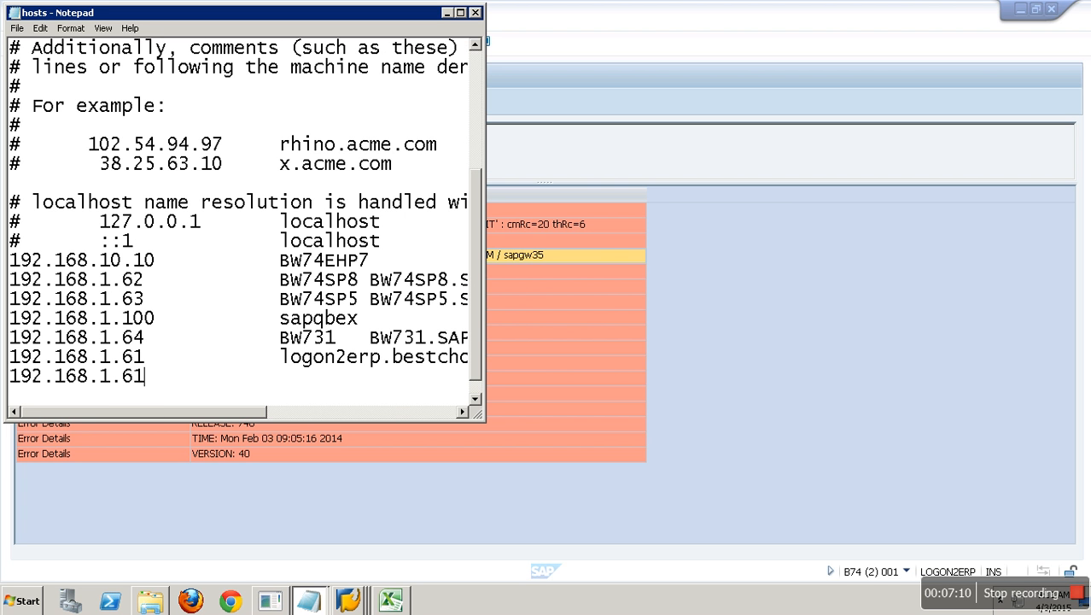
key("BackSpace")
type("5")
- Give the 192.168.1.65 line the host names BW74EHP7 and BW74EHP7.sap.com
left_click_drag(281, 261, 375, 267)
key("ctrl+c")
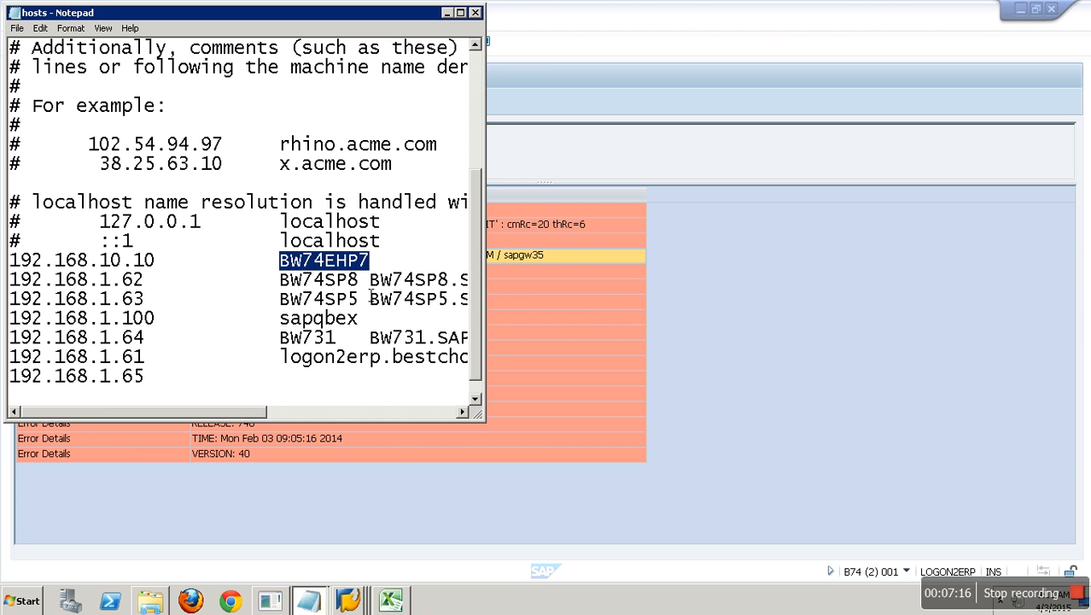
left_click(297, 383)
key("Tab")
key("Tab")
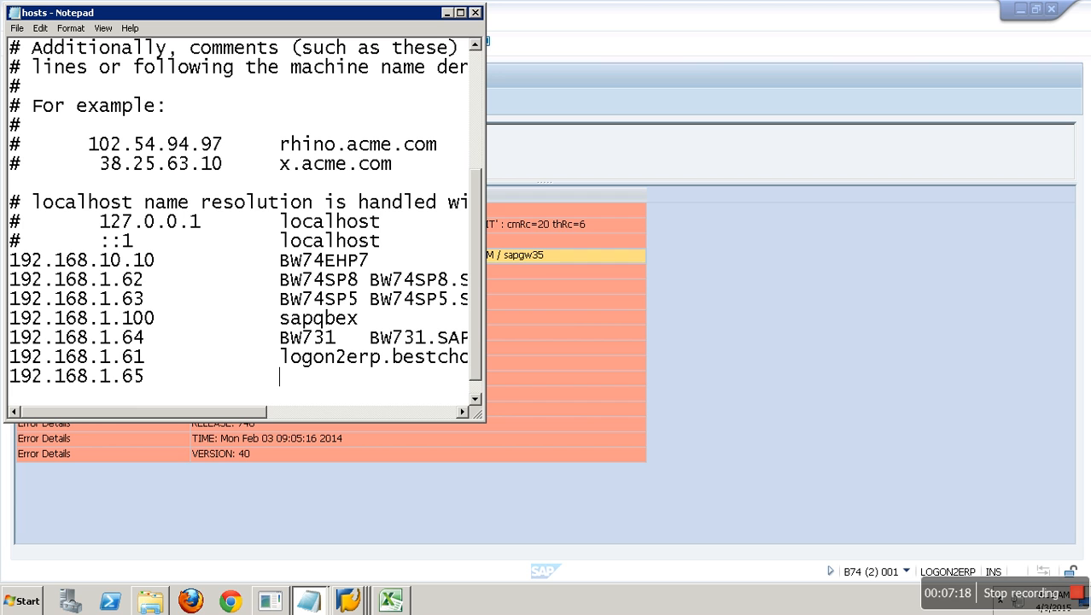
key("ctrl+v")
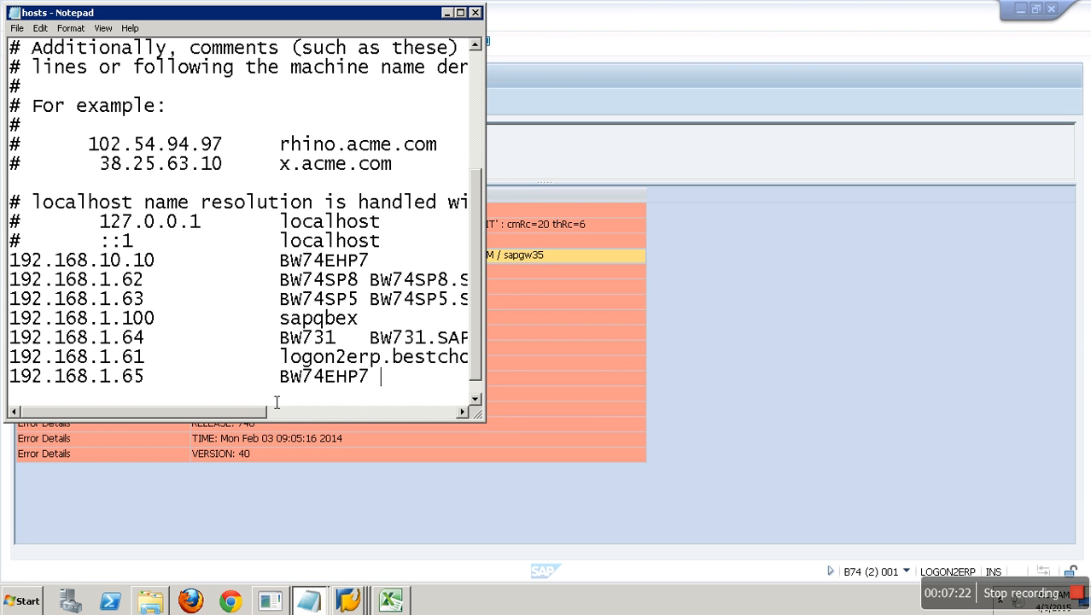
key("ctrl+v")
type(".sap.com")
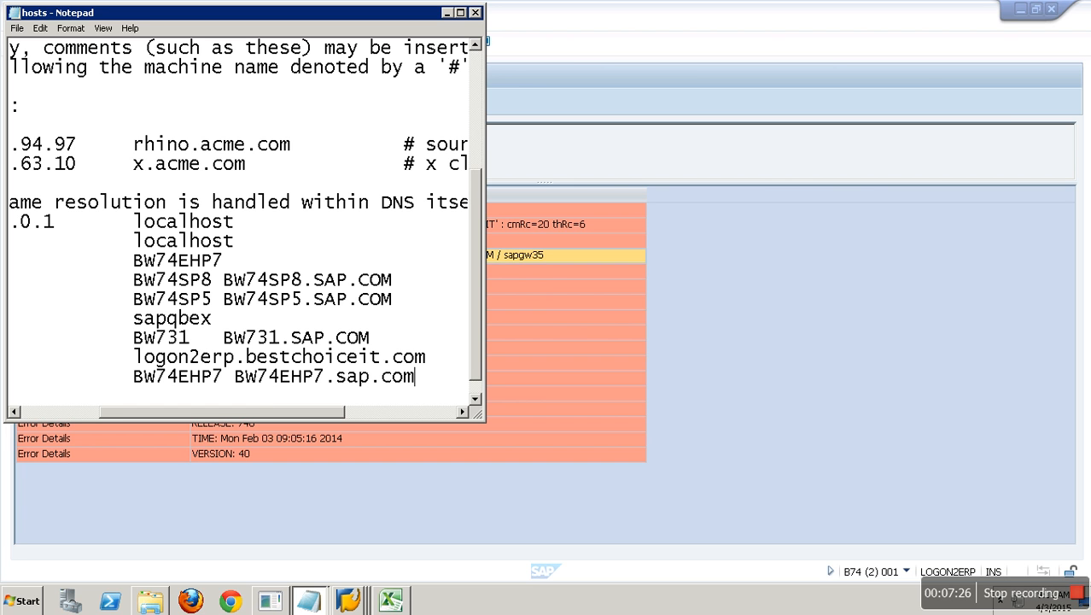
- Save the hosts file and return to the ECW_00_800 destination settings in SAP
left_click(17, 28)
left_click(57, 75)
left_click(728, 276)
left_click(214, 42)
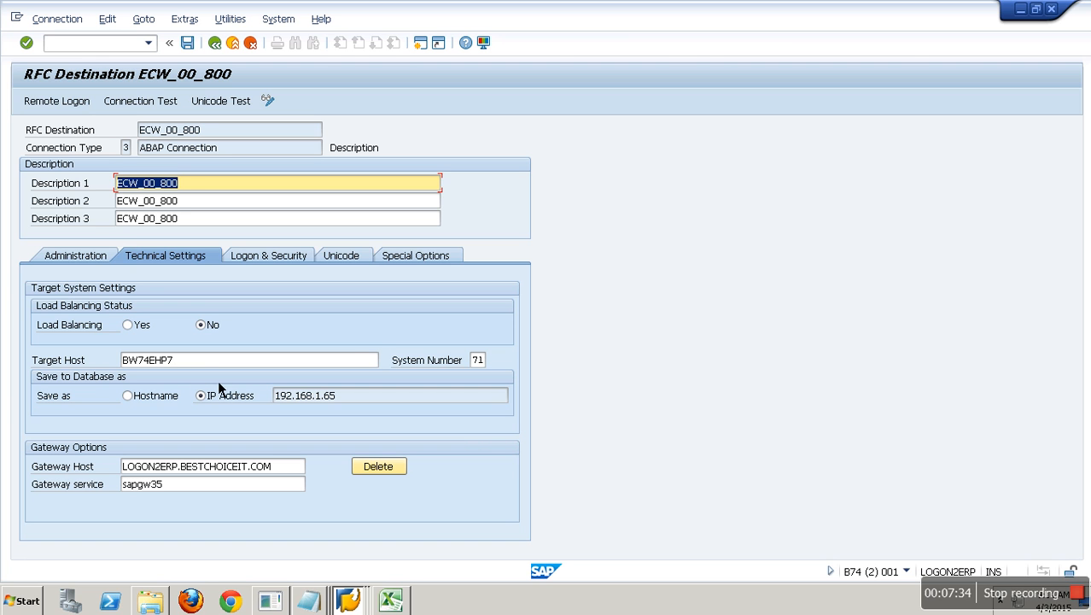
- Append .sap.c to the target host and accept the target system parameter change
left_click(198, 362)
type(".sap.com")
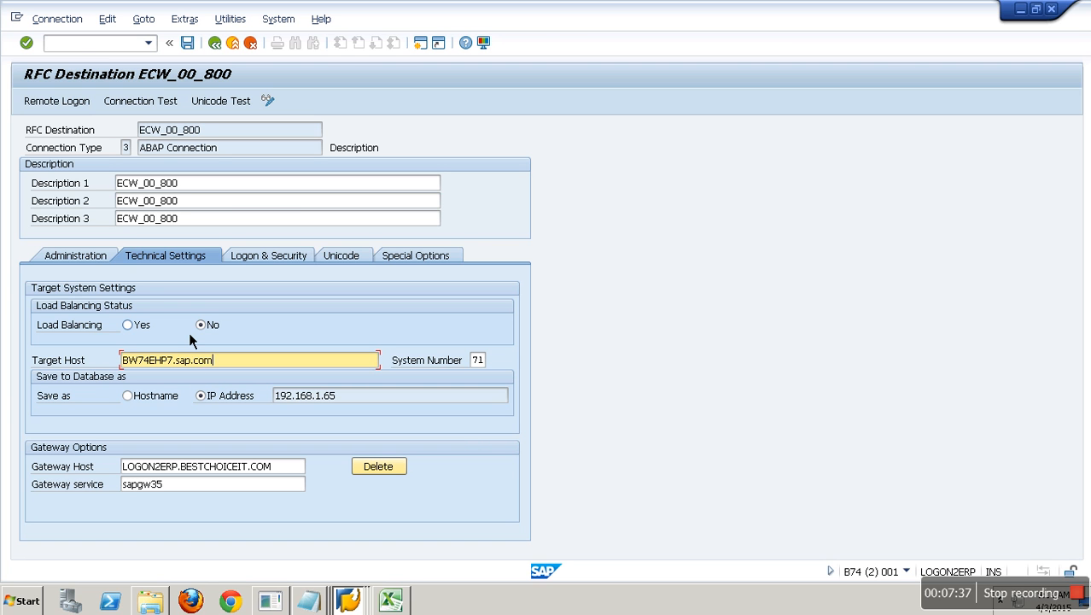
key("Return")
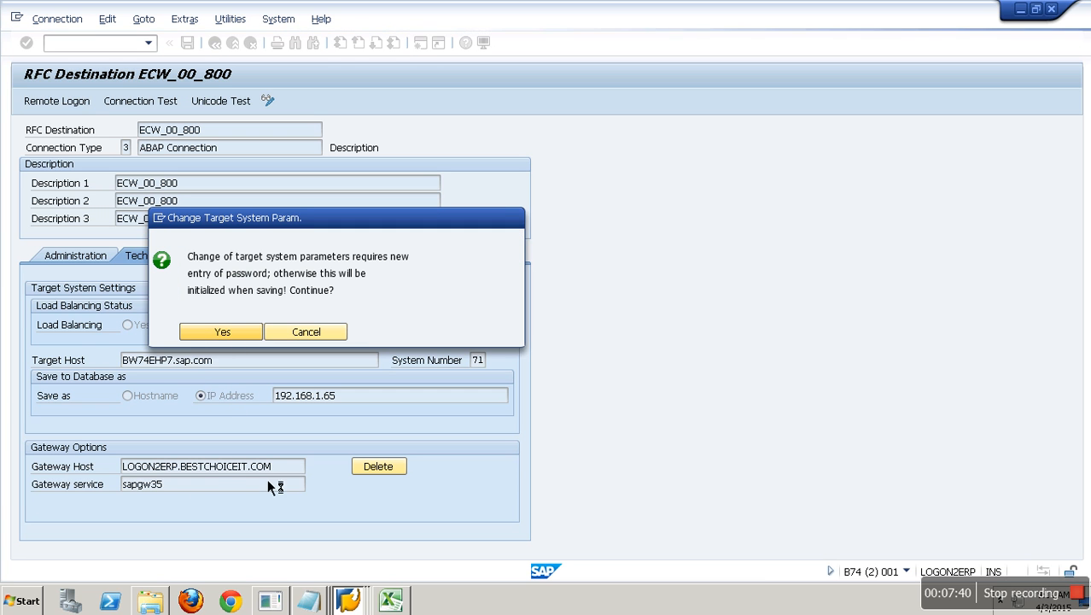
key("Return")
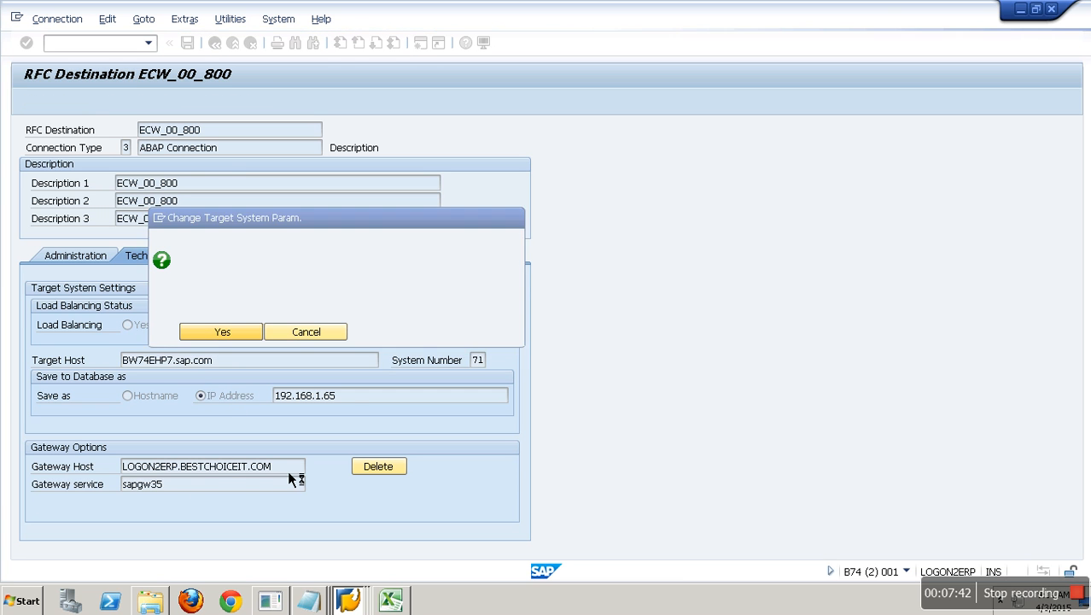
- Correct the target host to BW74EHP7.SAP.COM, keeping Save as IP Address selected
left_click(287, 471)
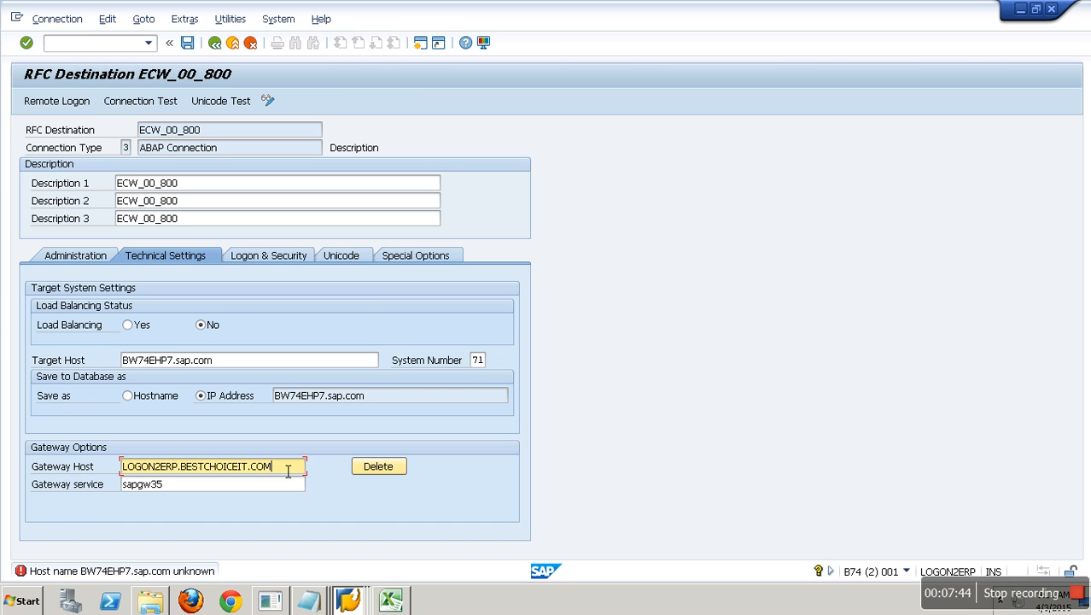
left_click(238, 360)
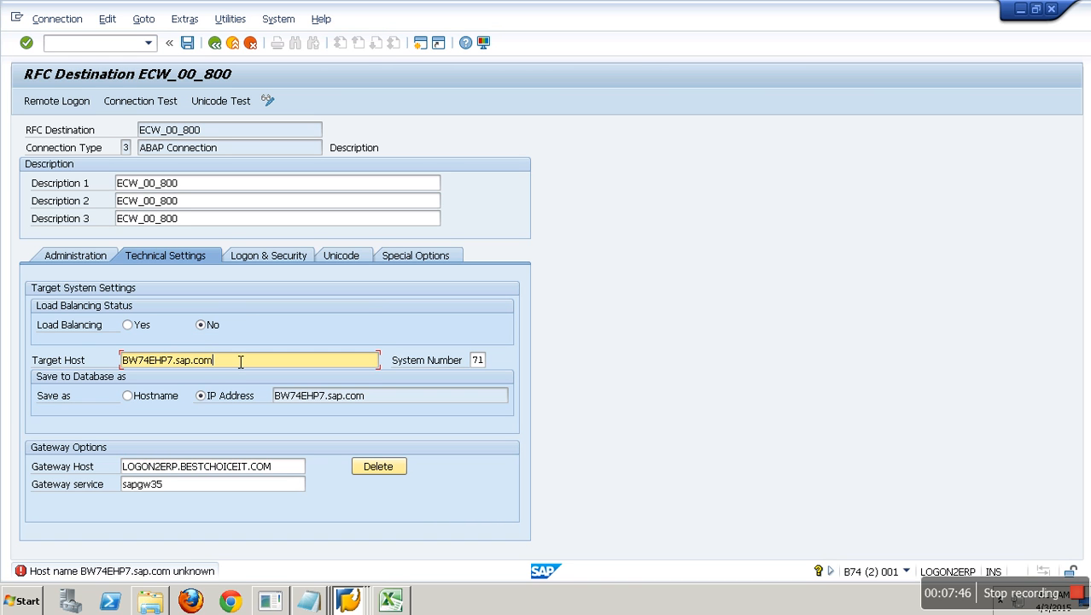
key("BackSpace")
key("BackSpace")
key("BackSpace")
key("BackSpace")
key("BackSpace")
key("BackSpace")
key("BackSpace")
type("SAP.COM")
key("Return")
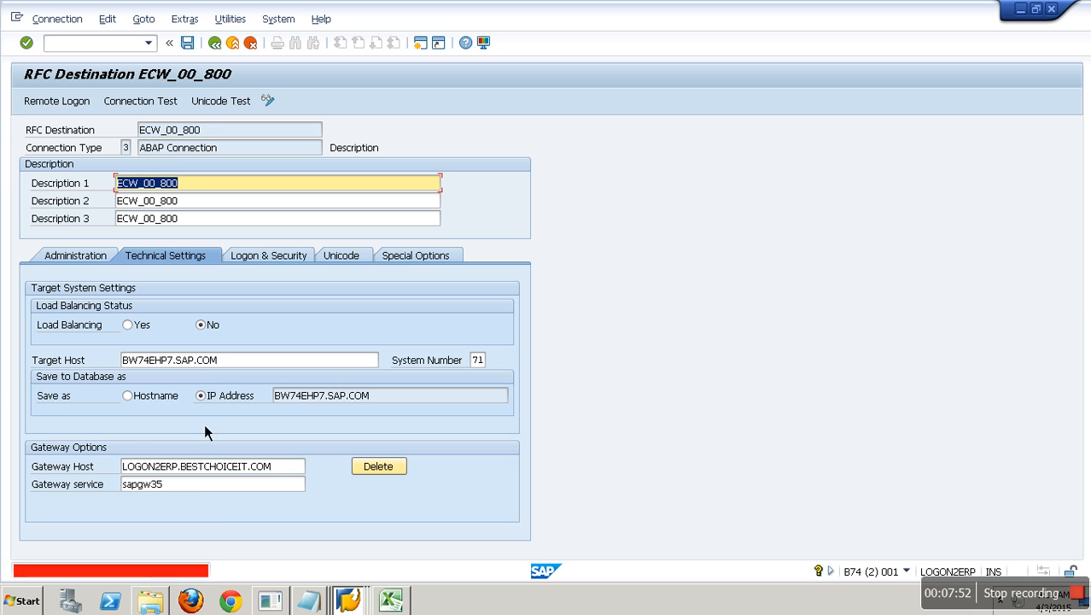
left_click(141, 396)
left_click(249, 399)
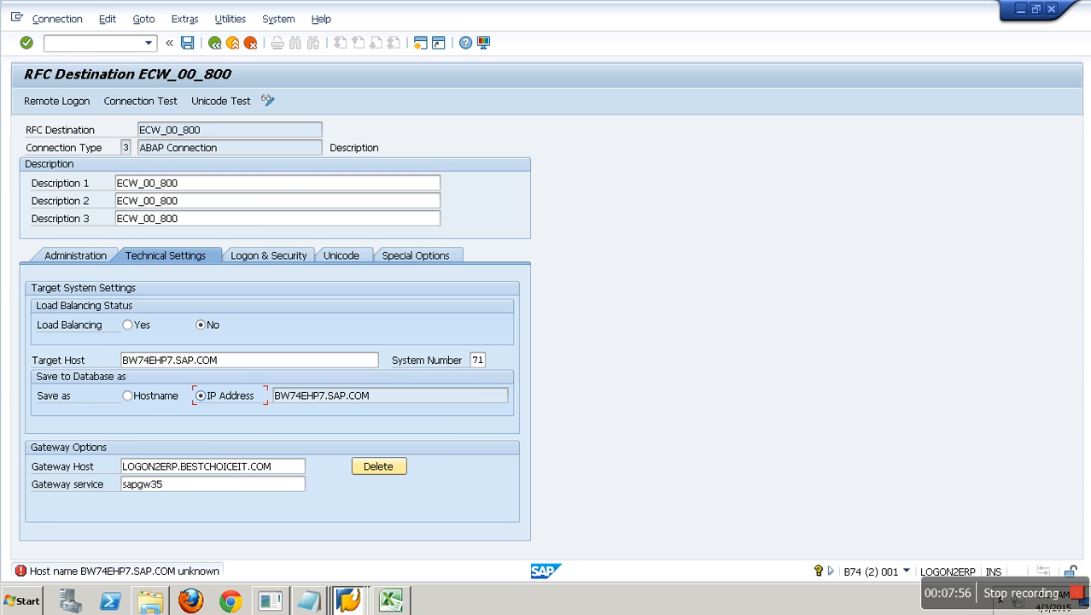
right_click(38, 603)
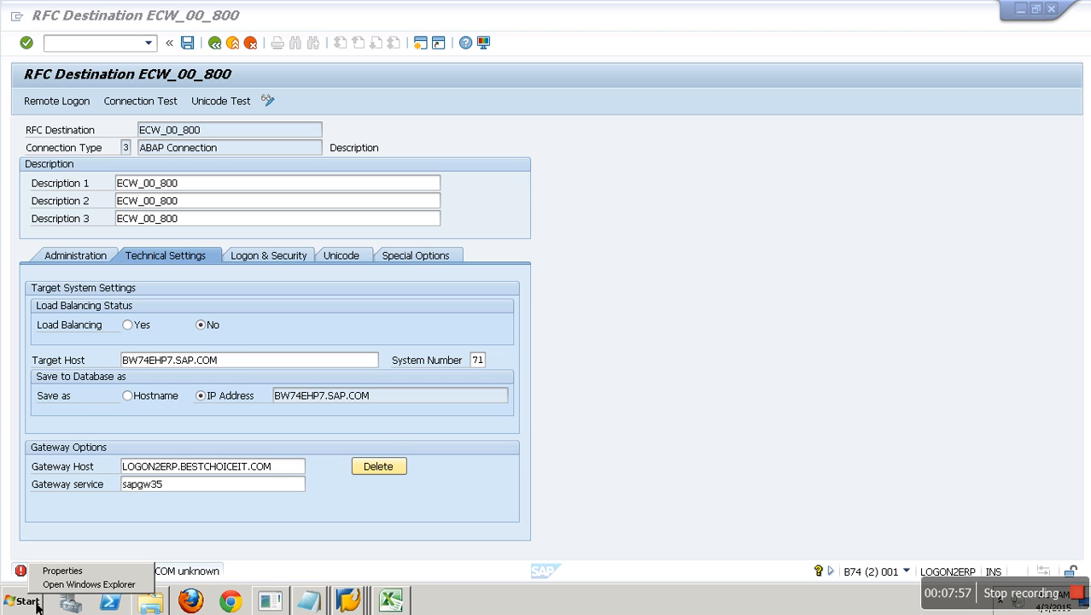
left_click(77, 585)
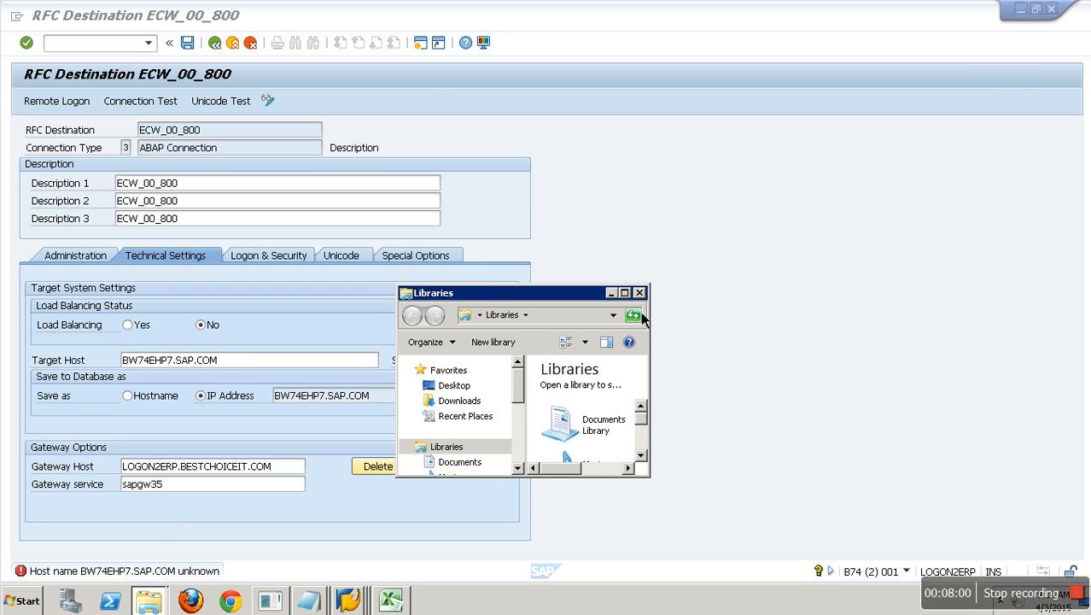
left_click(624, 293)
left_click(50, 256)
right_click(48, 254)
left_click(111, 410)
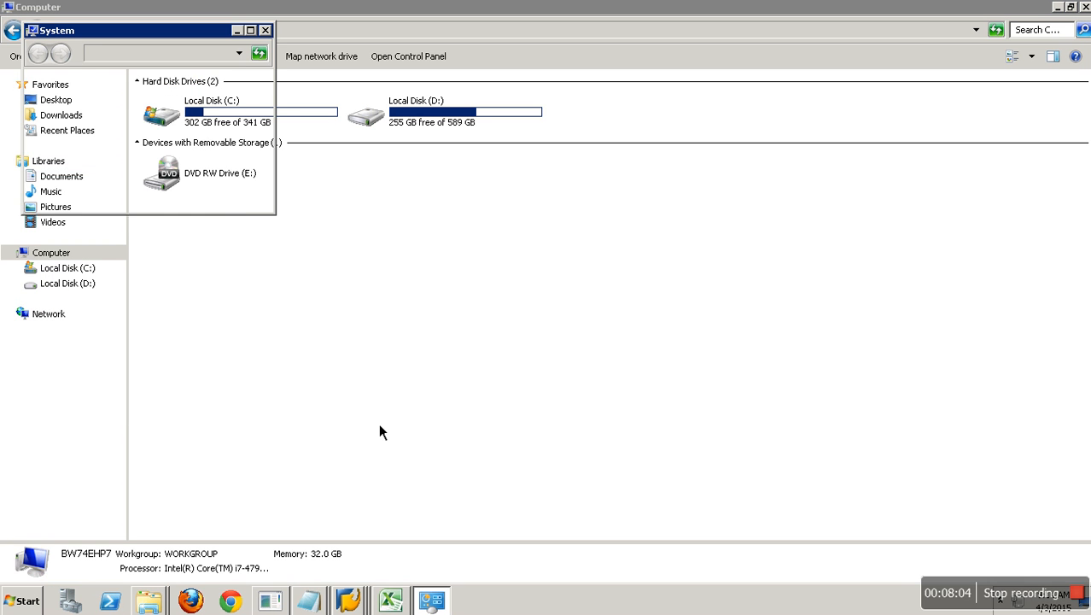
left_click(251, 31)
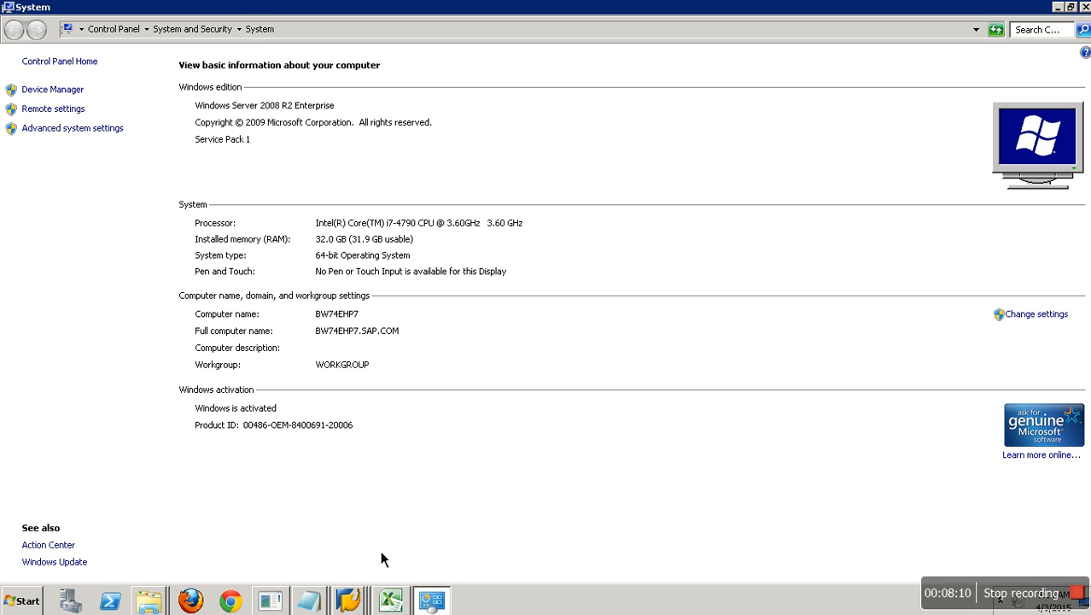
left_click(359, 606)
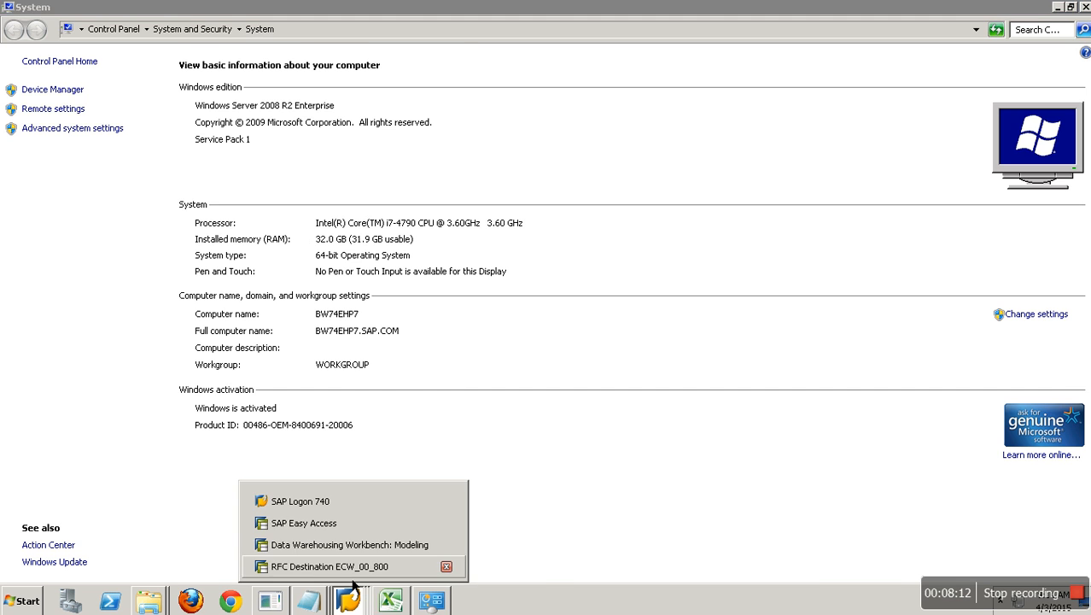
left_click(352, 568)
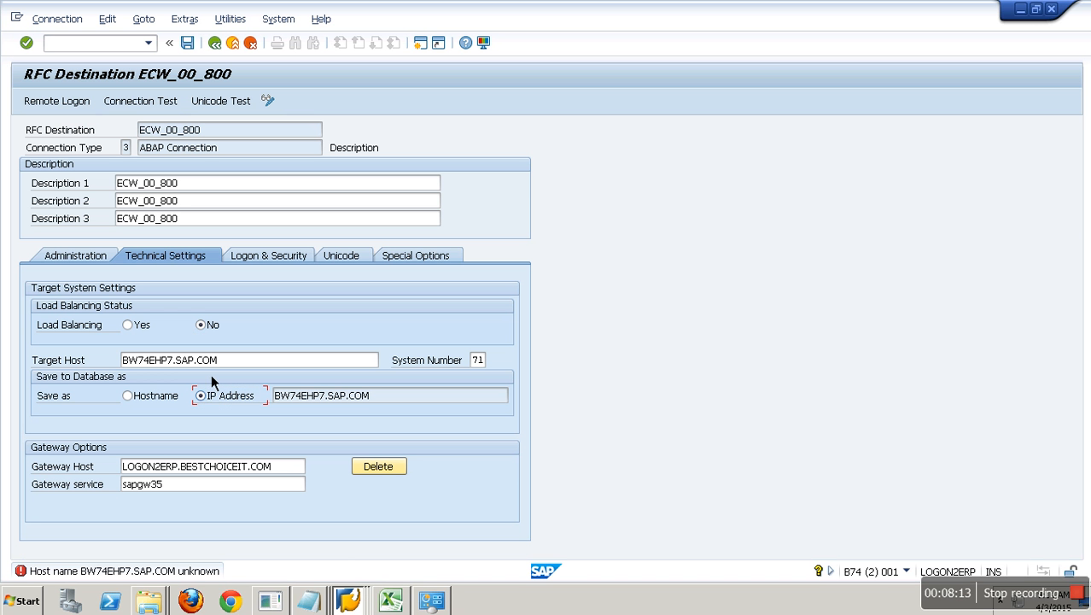
- In the hosts file, change the alias ending to uppercase so it reads BW74EHP7.SAP.COM
left_click(329, 602)
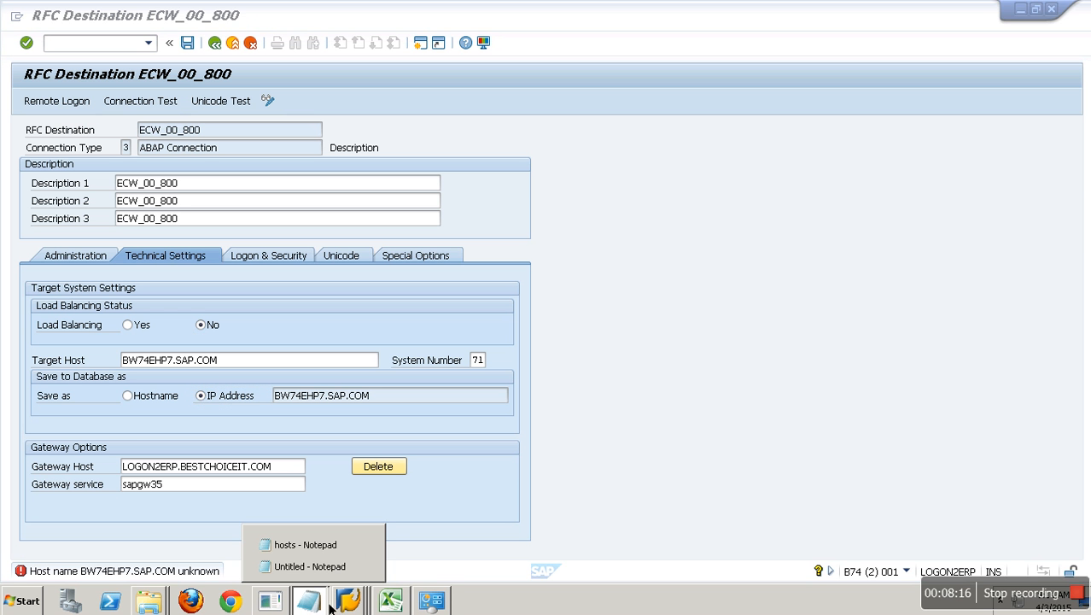
left_click(333, 544)
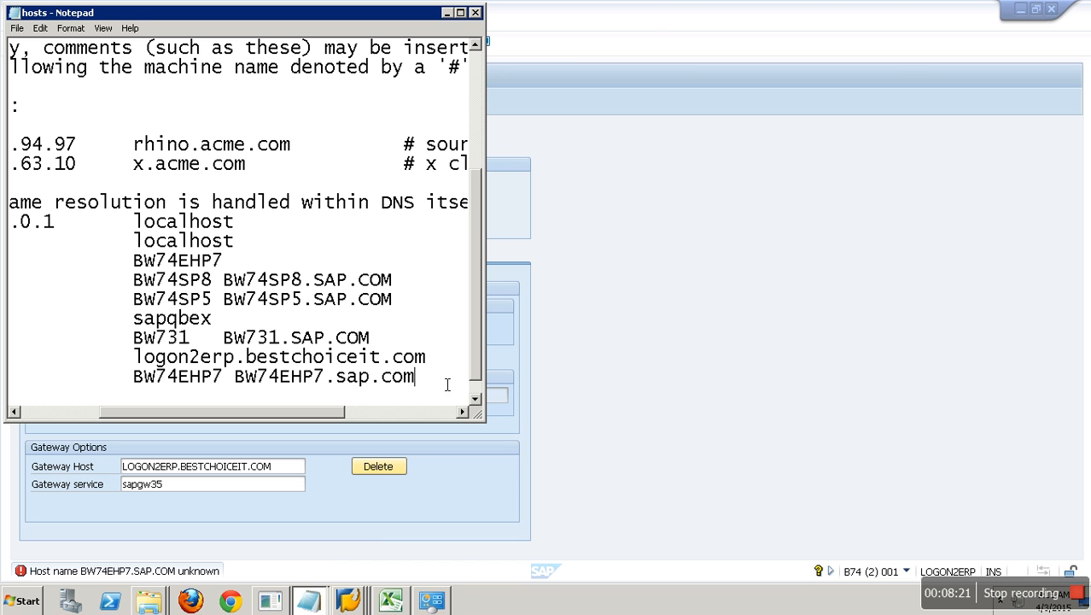
left_click(373, 377)
key("BackSpace")
key("BackSpace")
key("BackSpace")
type("SAP")
key("End")
key("BackSpace")
key("BackSpace")
key("BackSpace")
type("C")
key("BackSpace")
type("COM")
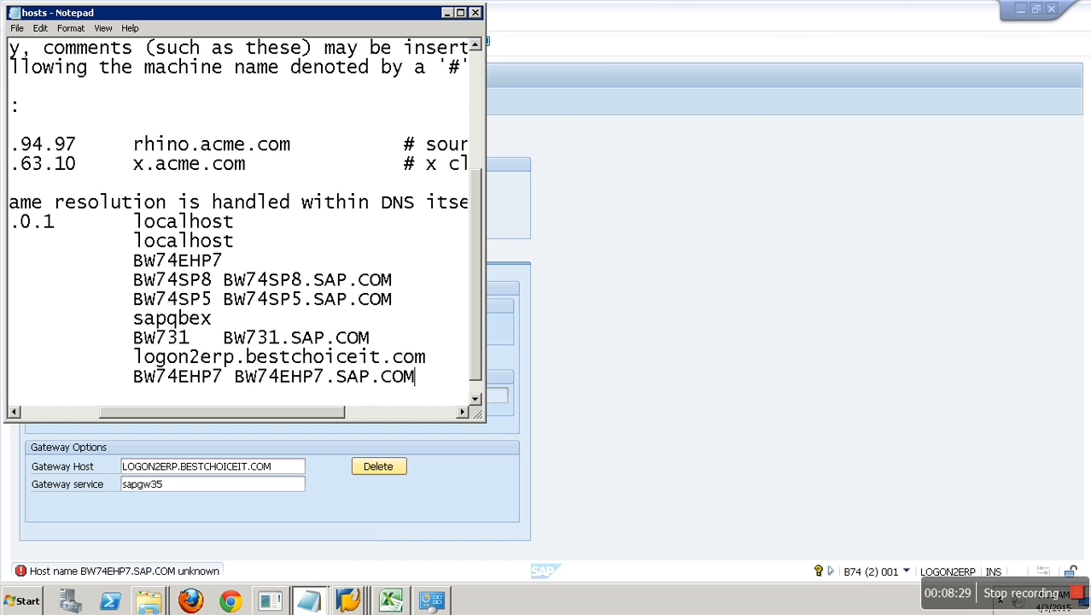
- Save the hosts file and return to SAP GUI
left_click(17, 28)
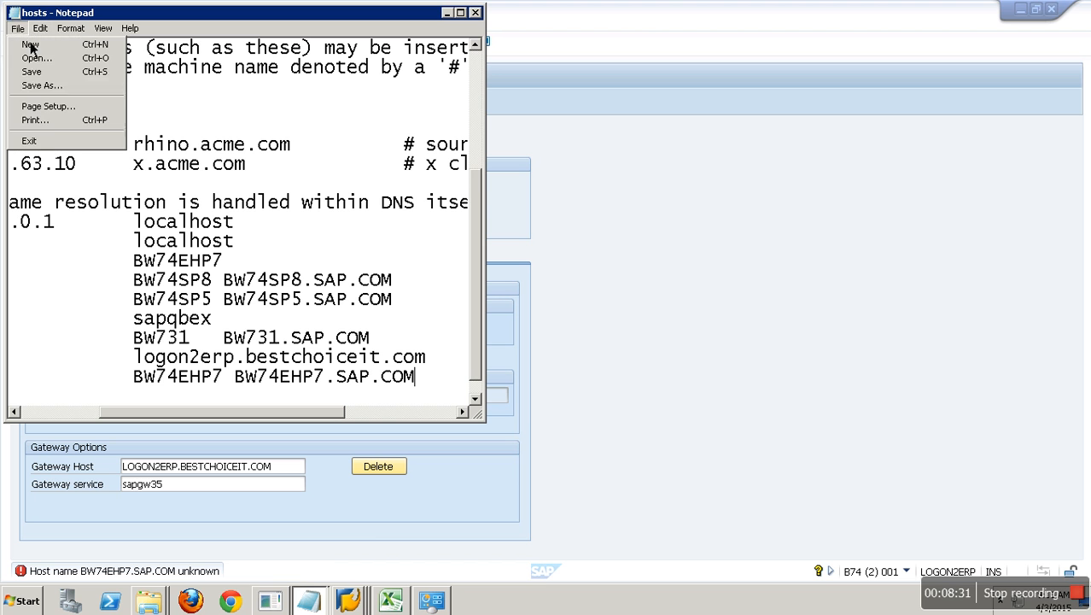
left_click(32, 72)
left_click(658, 369)
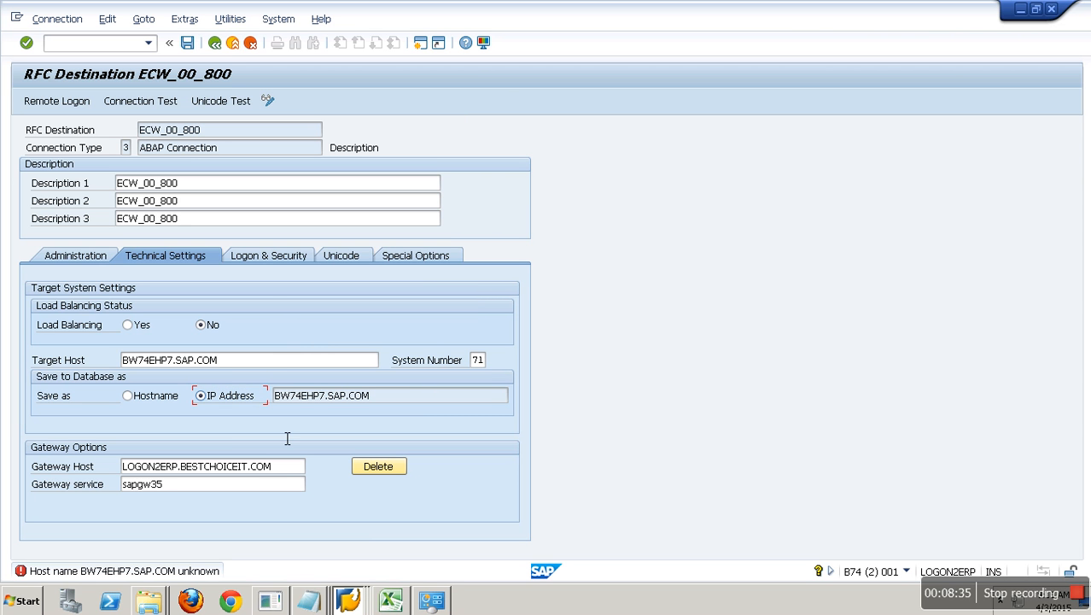
- Save ECW_00_800 with target host BW74EHP7.SAP.COM and run the connection test, which reports the host as unknown
left_click(245, 357)
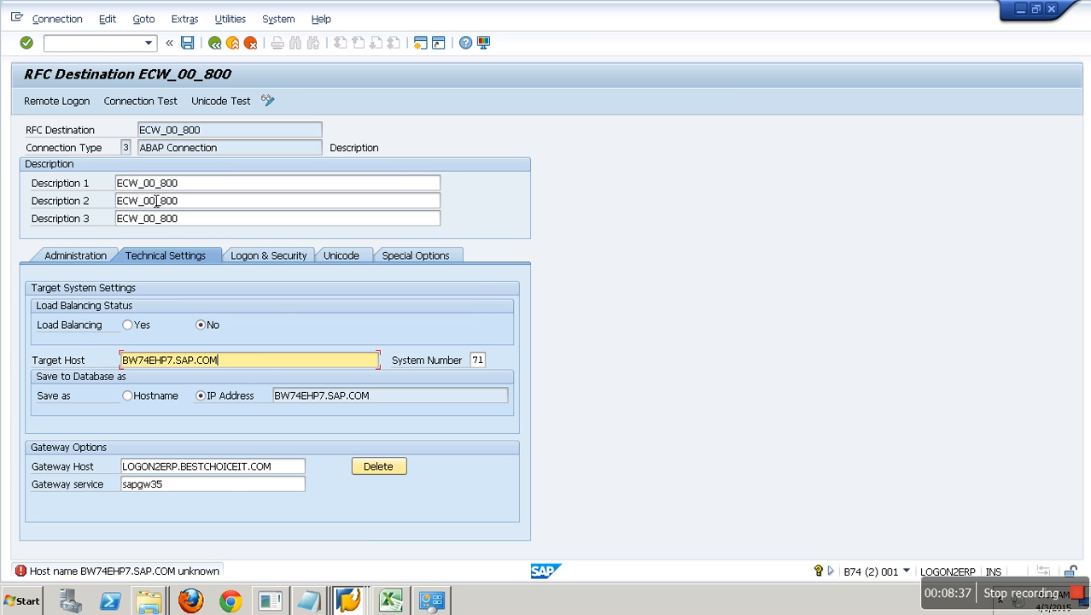
key("Return")
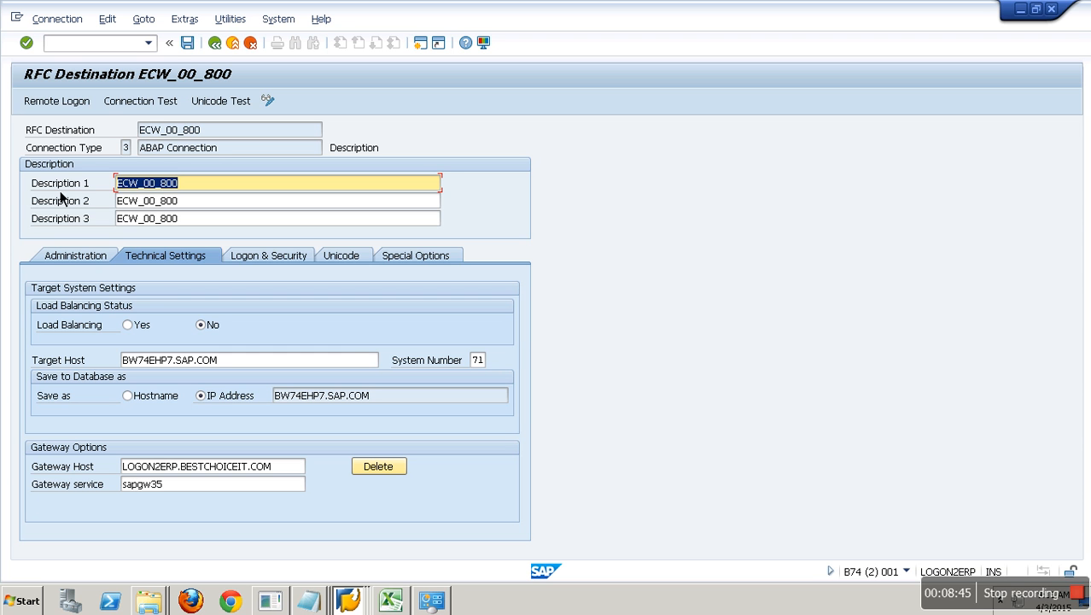
left_click(140, 102)
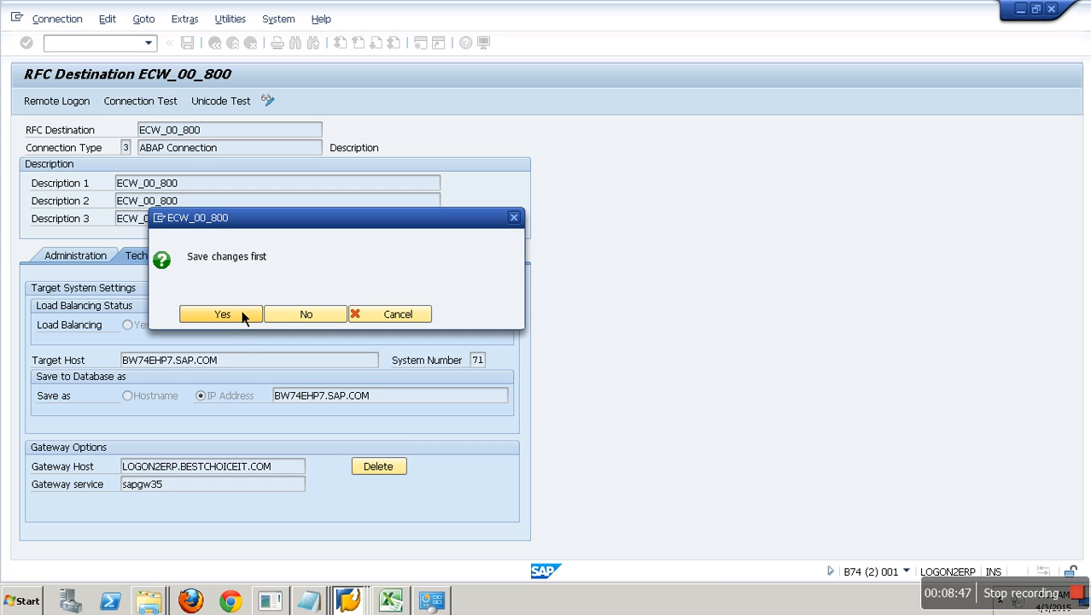
left_click(241, 322)
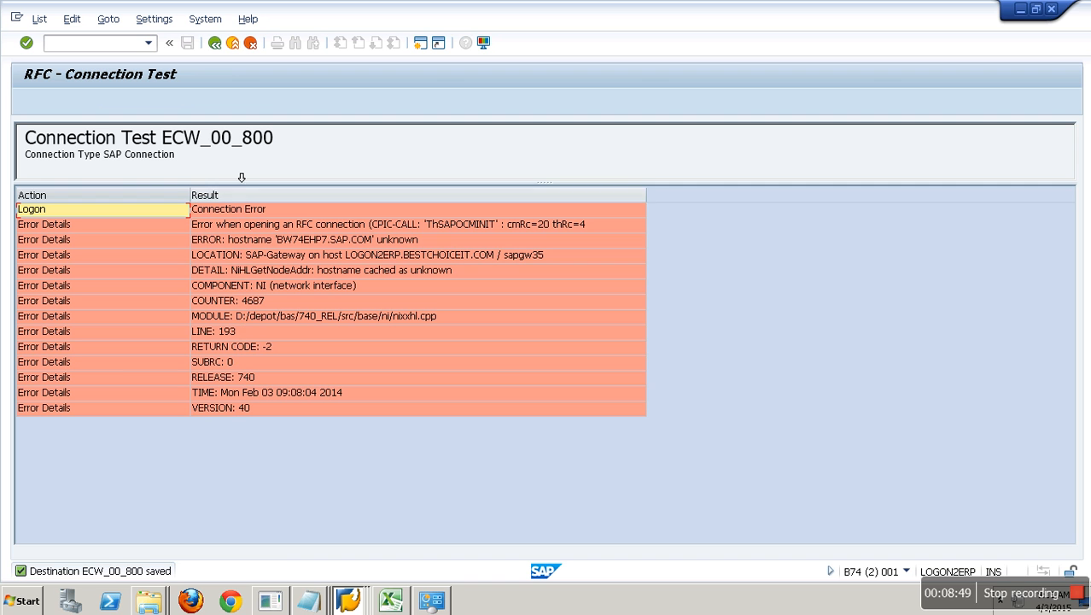
left_click(429, 258)
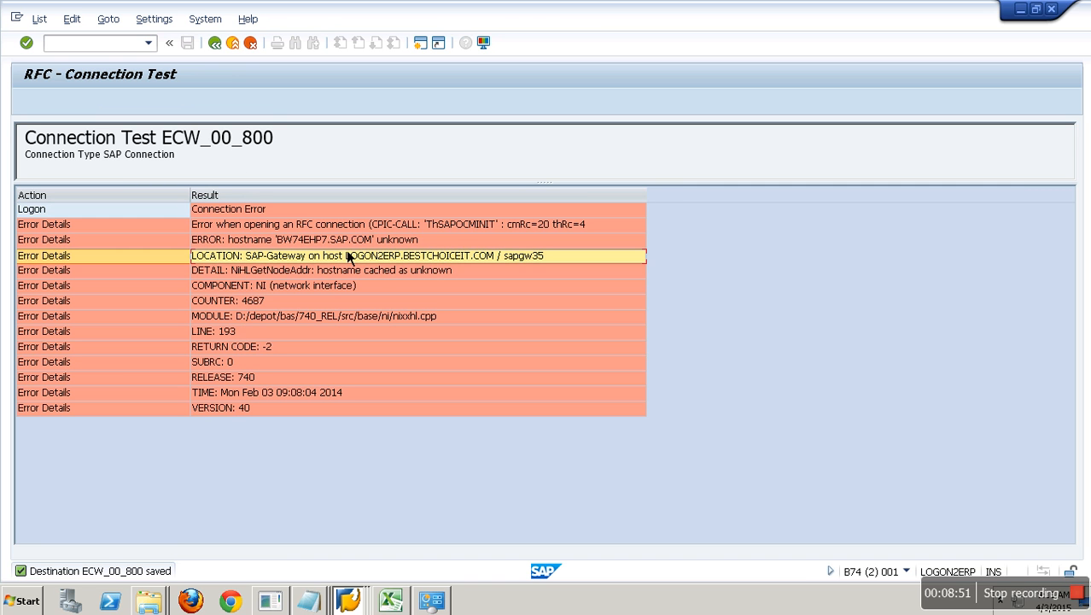
key("F3")
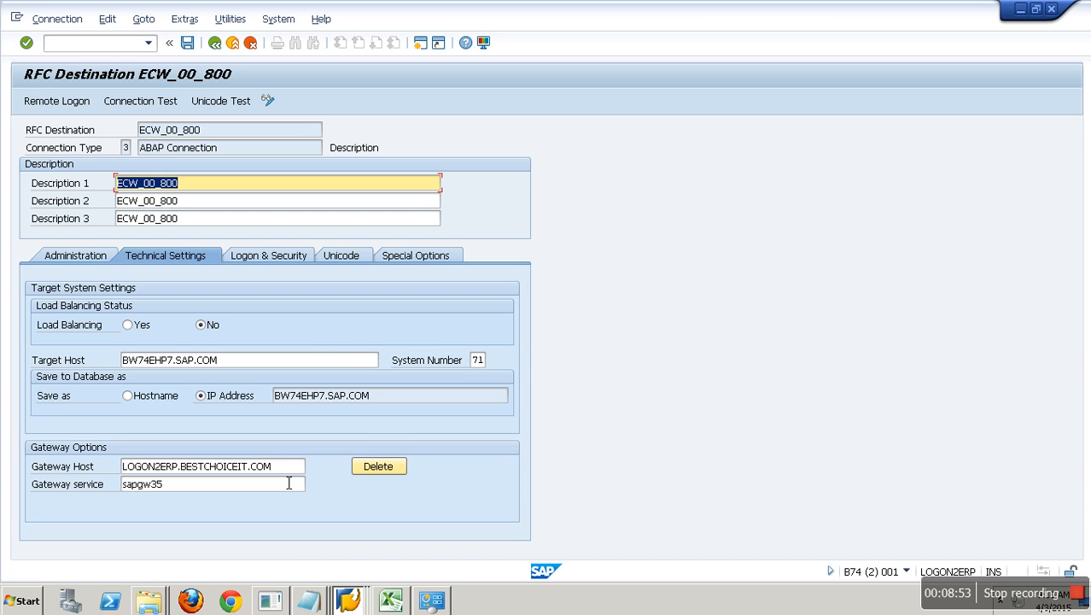
- Trim the ECW_00_800 target host back to BW74EHP7
left_click(267, 366)
key("BackSpace")
key("BackSpace")
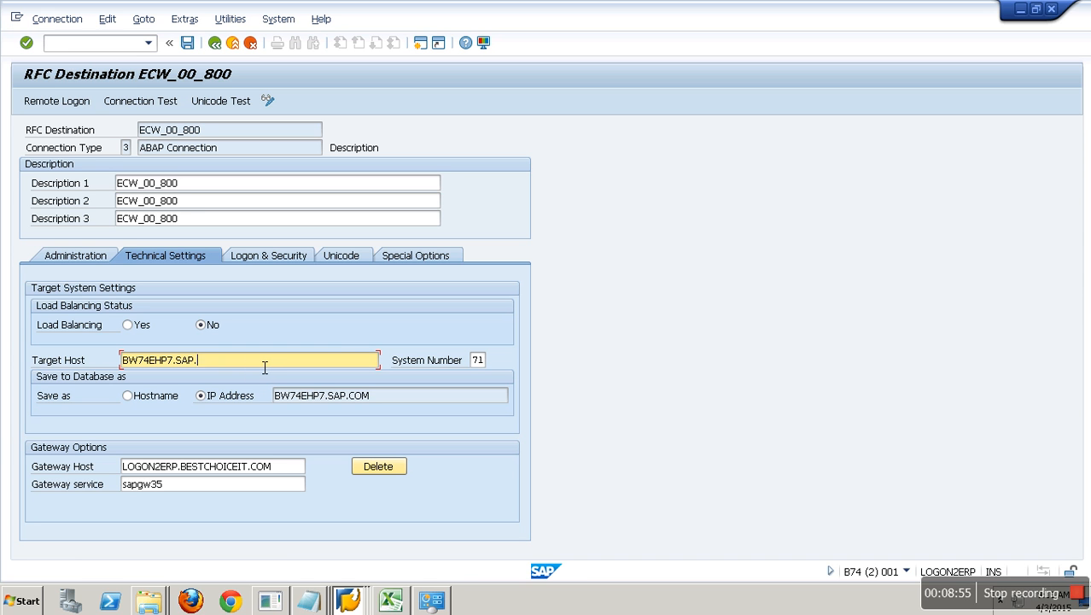
key("BackSpace")
key("BackSpace")
key("BackSpace")
key("Return")
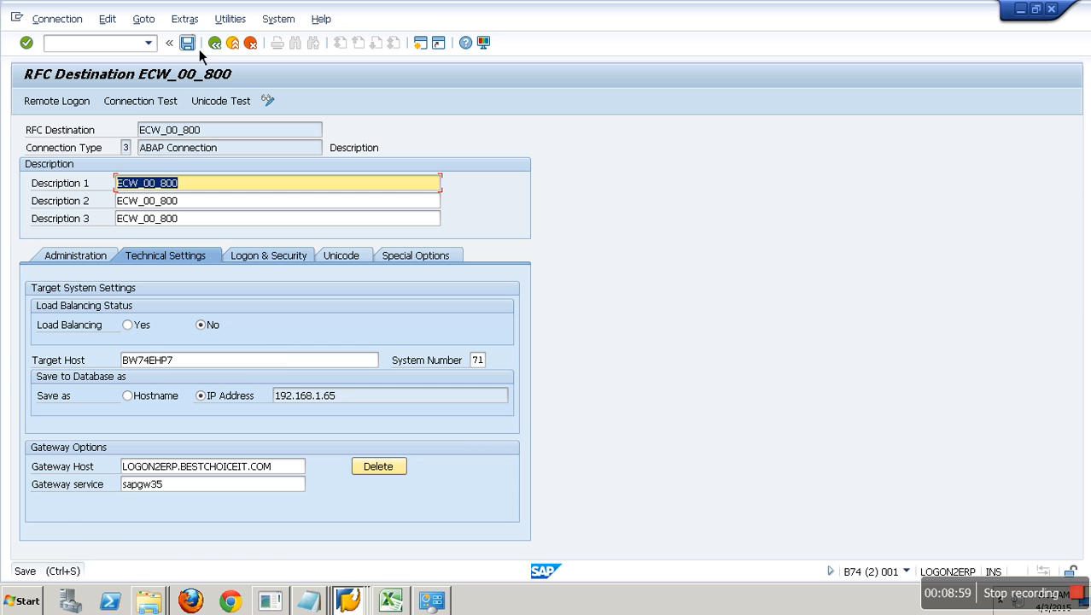
- Rerun the connection test and inspect the 'No buffer space available' error details
left_click(155, 110)
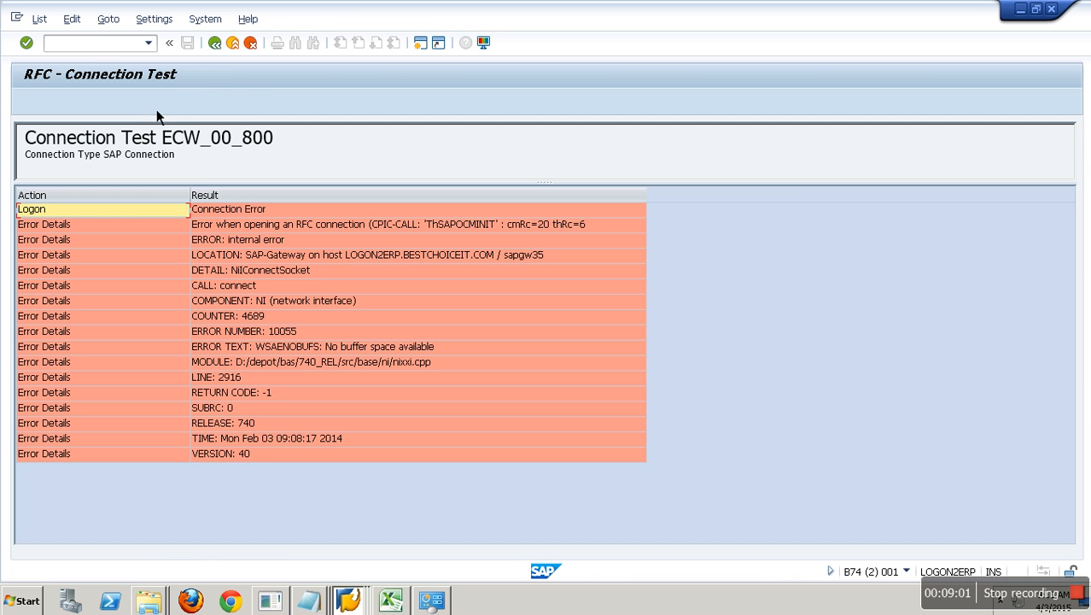
left_click(305, 305)
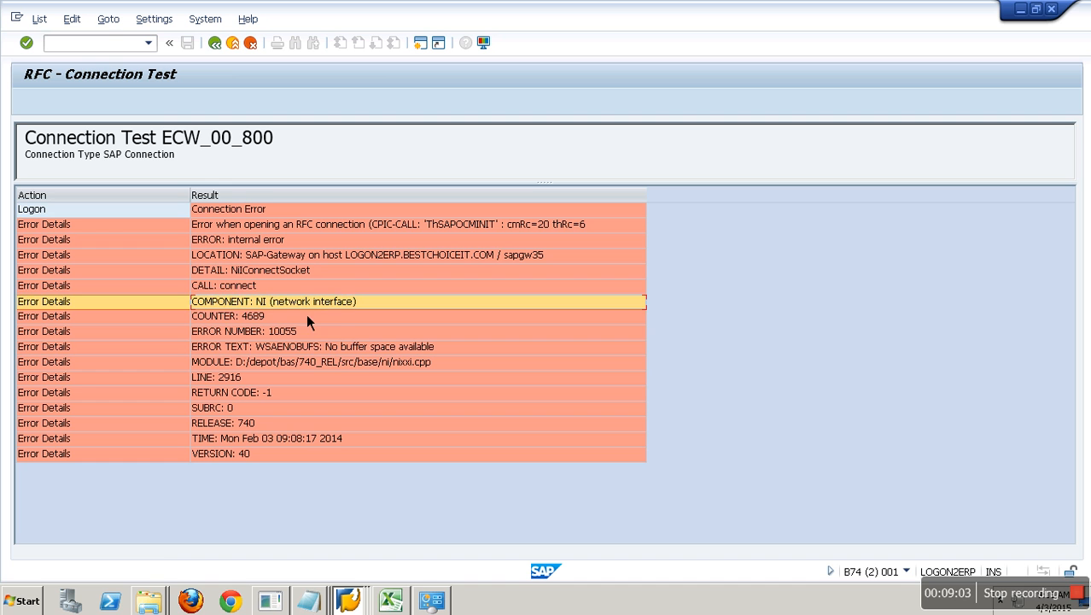
left_click(356, 364)
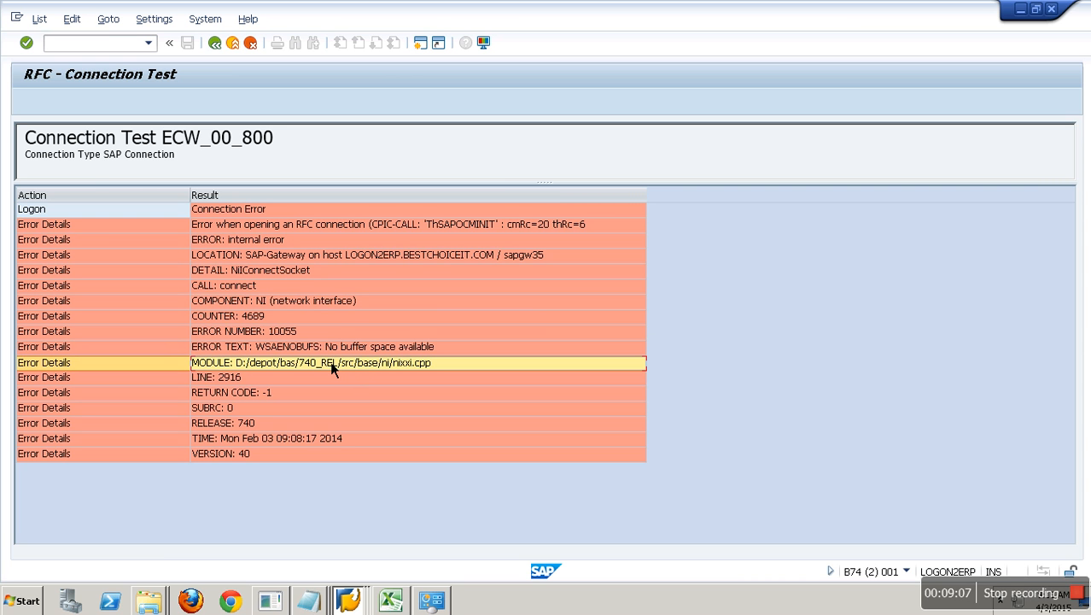
left_click(217, 46)
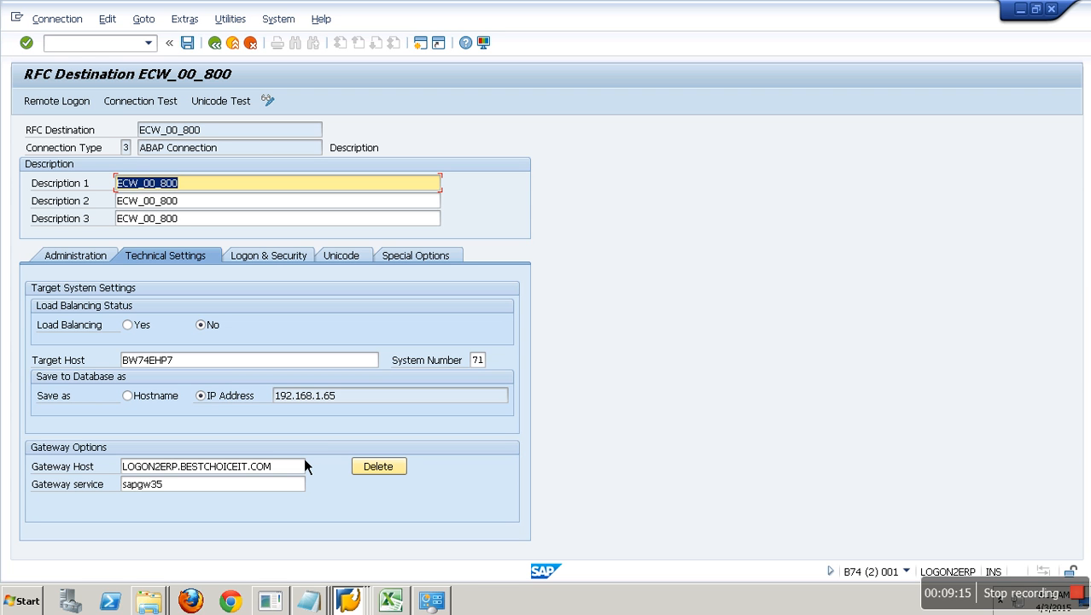
- Copy logon2erp.bestchoiceit.com from the hosts file and select the current Gateway Host value in SAP
left_click(114, 44)
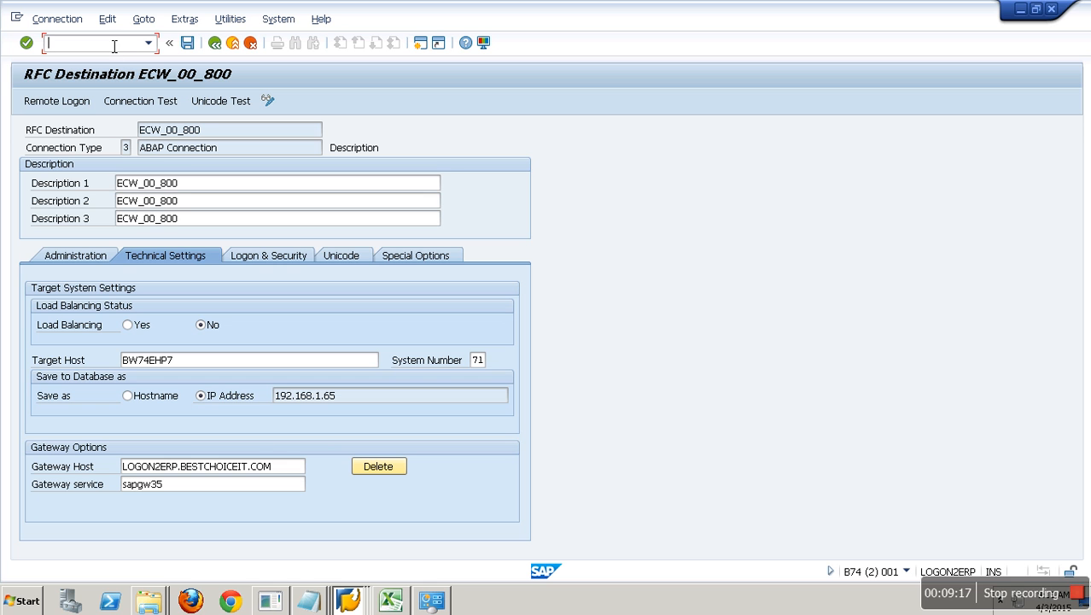
type("/")
key("BackSpace")
key("BackSpace")
key("BackSpace")
key("BackSpace")
left_click(309, 600)
left_click(309, 547)
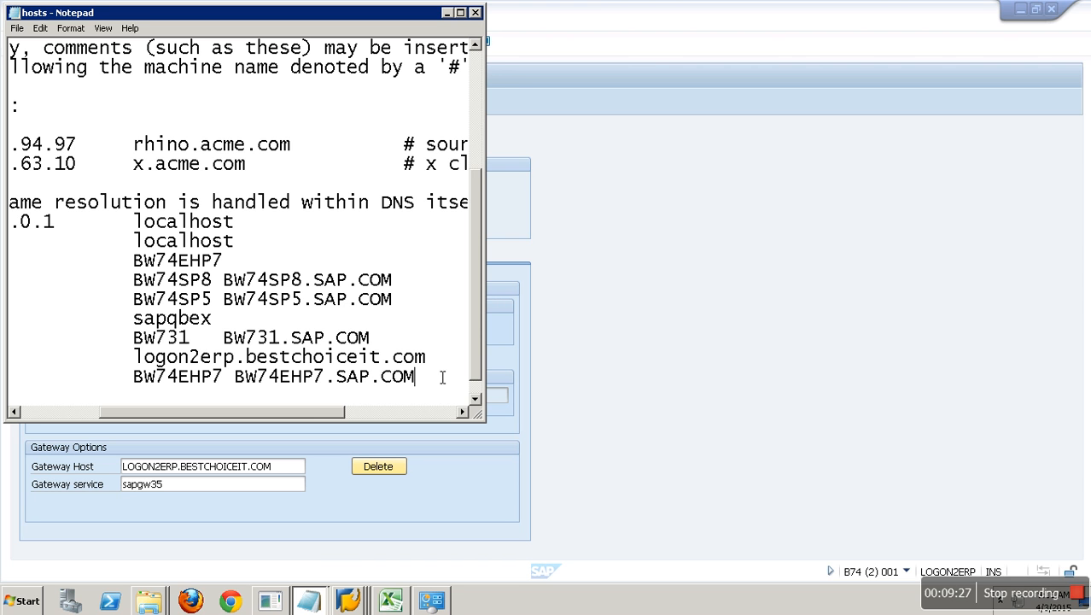
left_click_drag(431, 357, 133, 359)
key("ctrl+c")
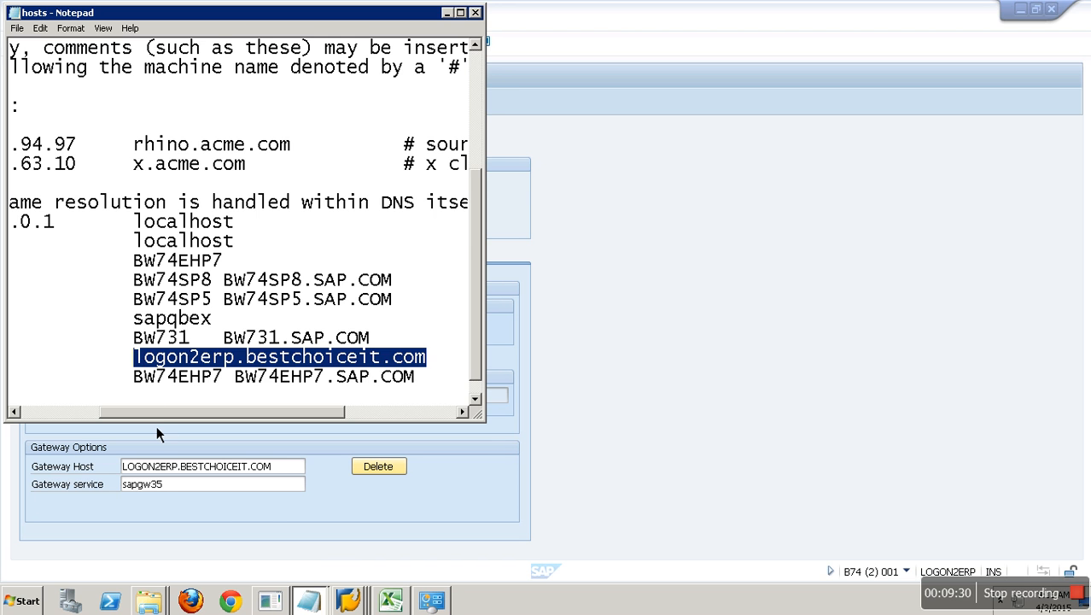
left_click(270, 560)
left_click_drag(295, 466, 66, 467)
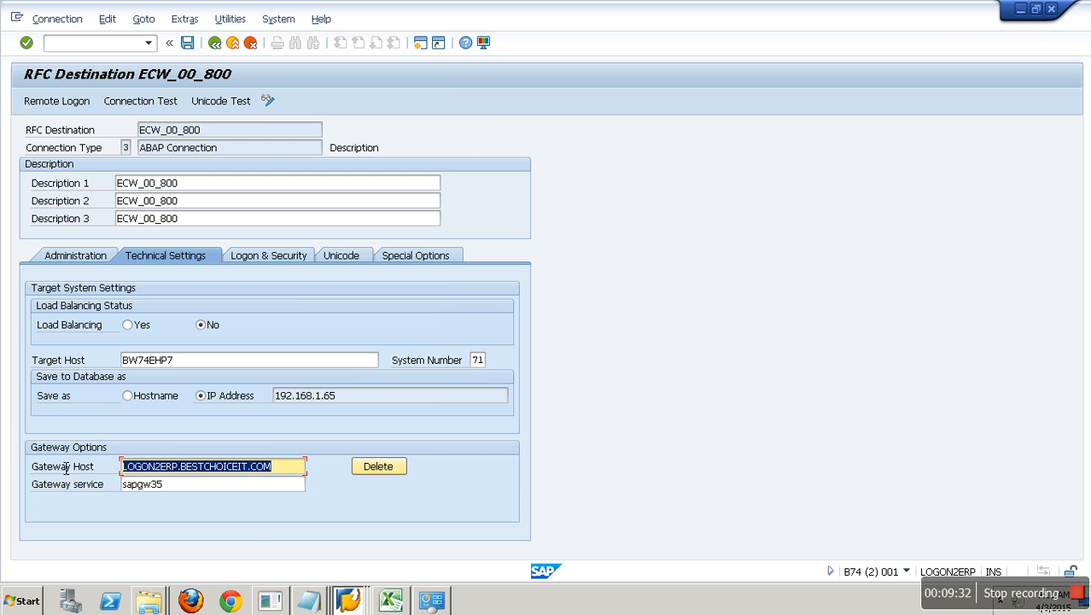
- Paste logon2erp.bestchoiceit.com as gateway host, retest, and review the 'No buffer space available' errors
key("ctrl+v")
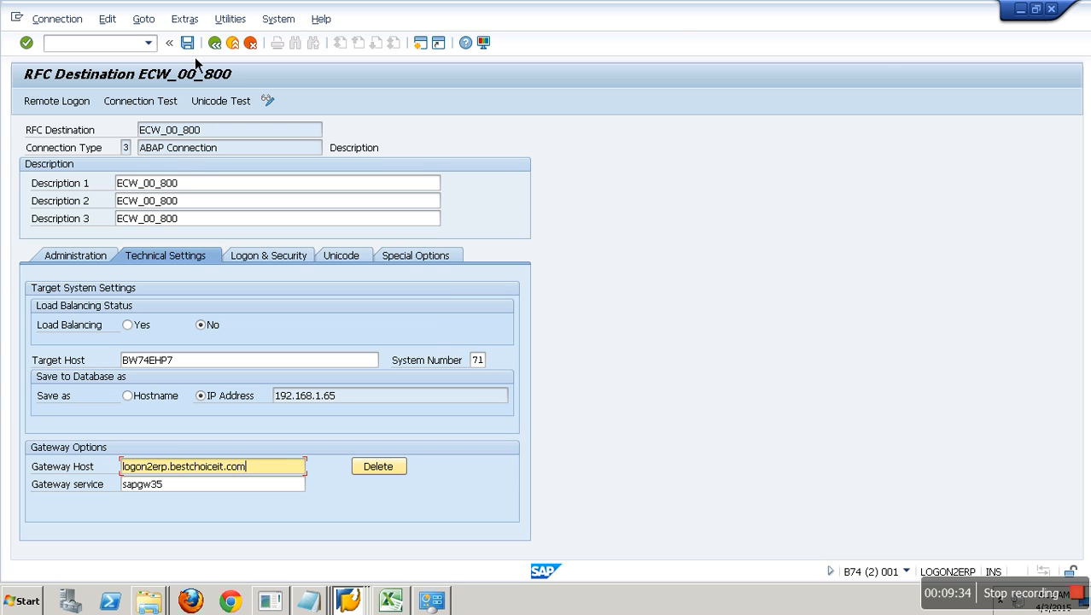
key("Return")
left_click(146, 102)
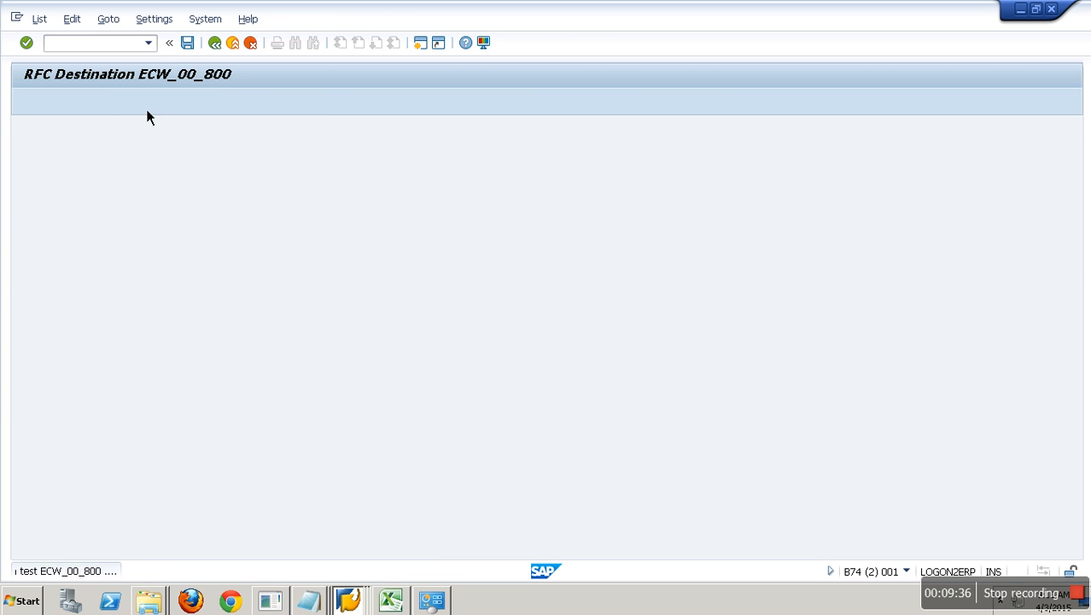
left_click(322, 306)
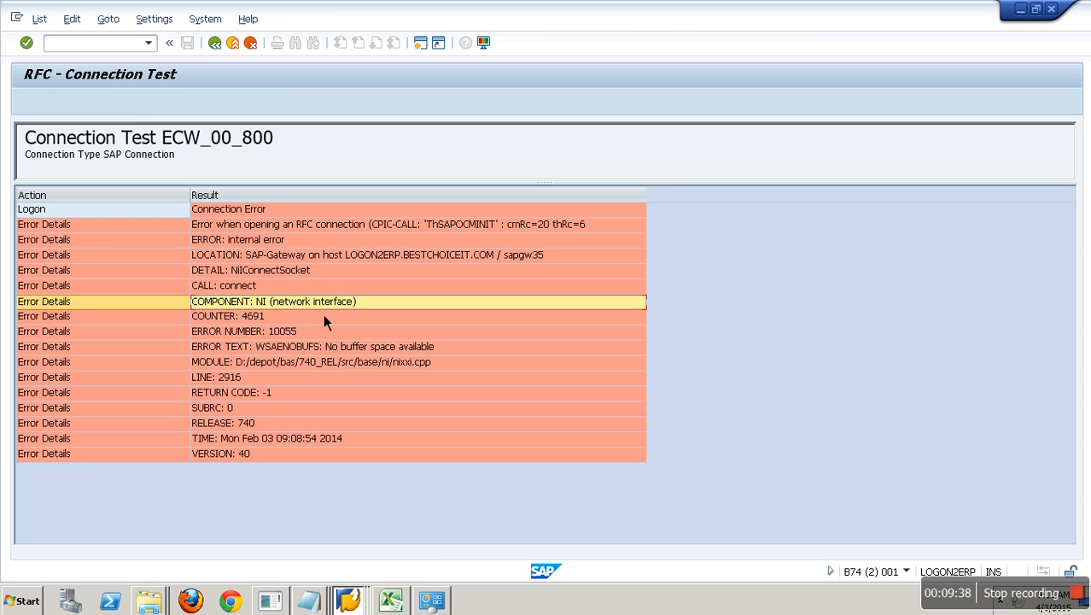
left_click(359, 365)
left_click(470, 256)
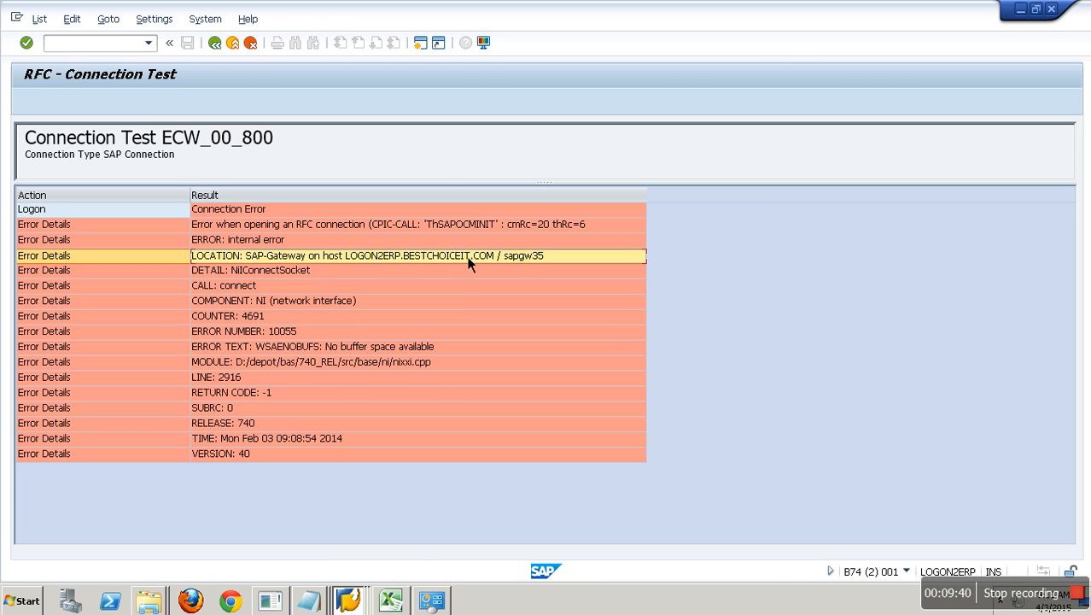
left_click(461, 225)
left_click(233, 42)
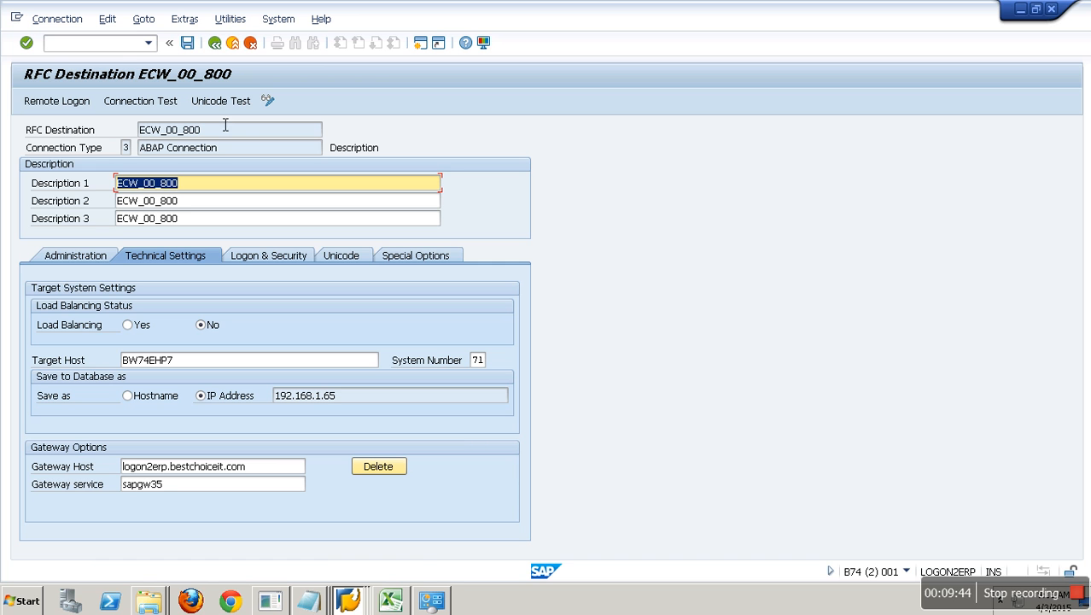
- End the ECC session with /nex
left_click(111, 44)
type("/nex")
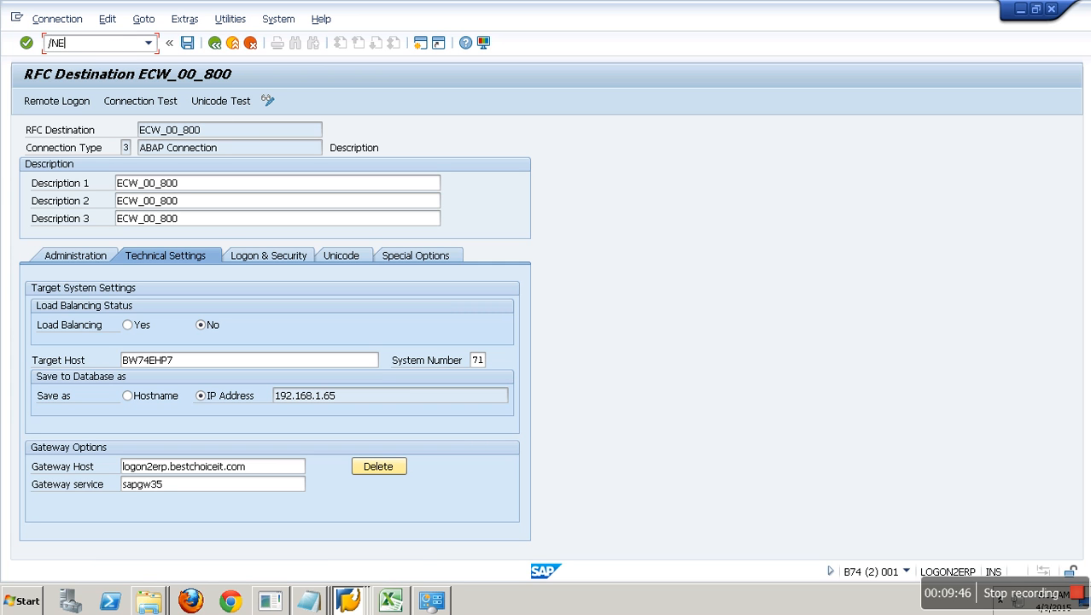
key("Return")
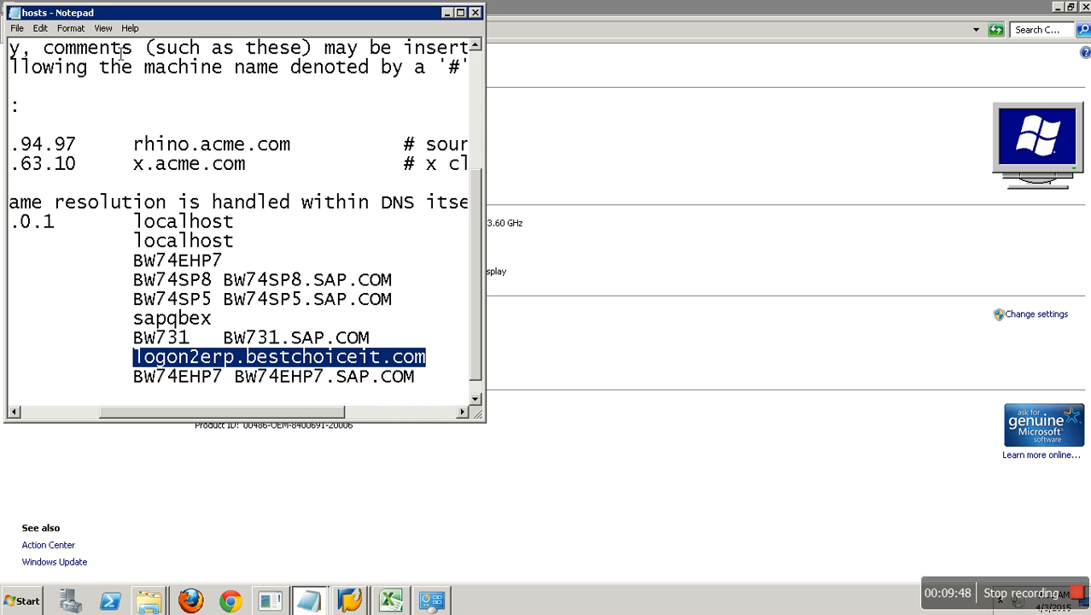
- Close Explorer, cancel System Entry Properties, and log on to BW74SR2_SQL from SAP Logon
left_click(487, 21)
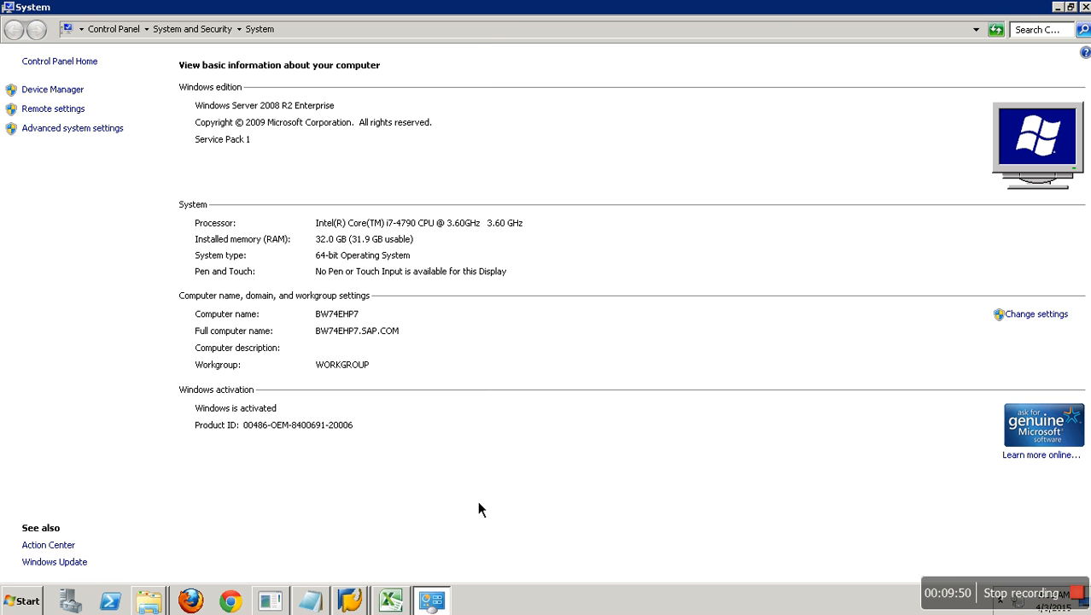
key("super+e")
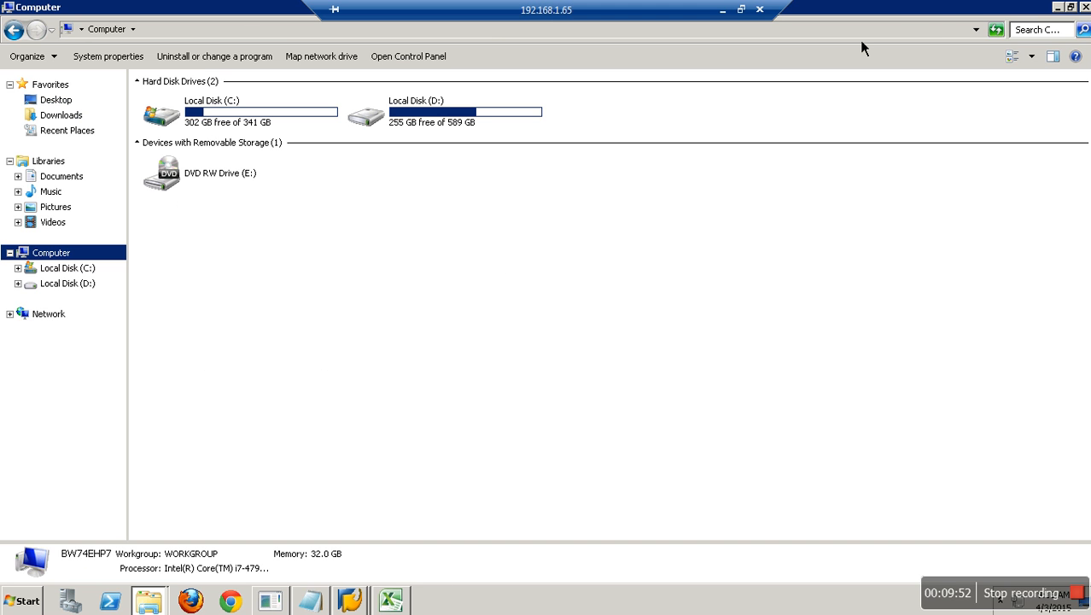
left_click(1084, 7)
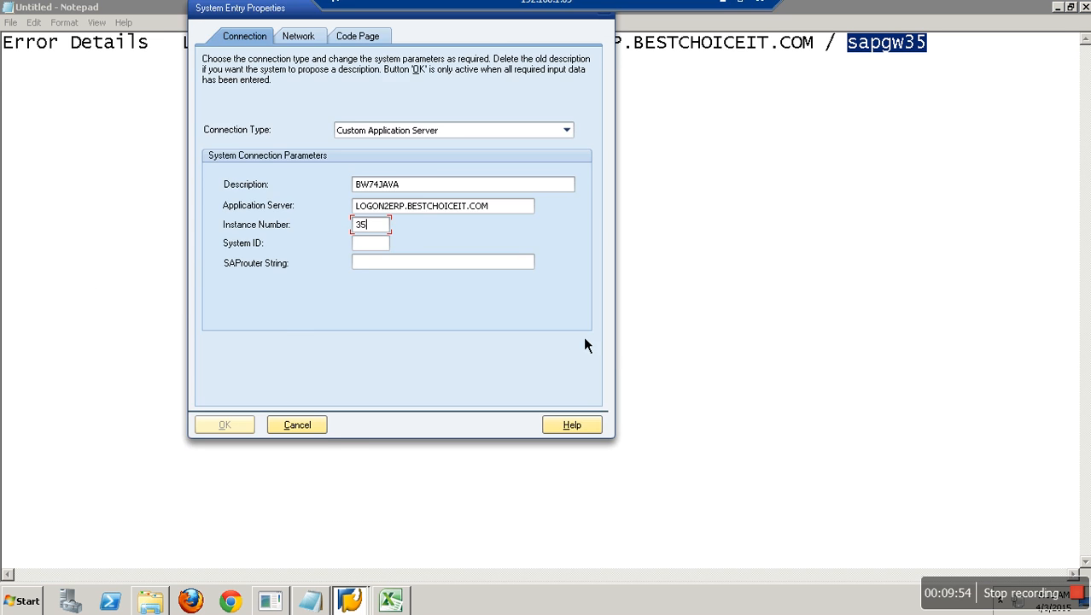
left_click(321, 431)
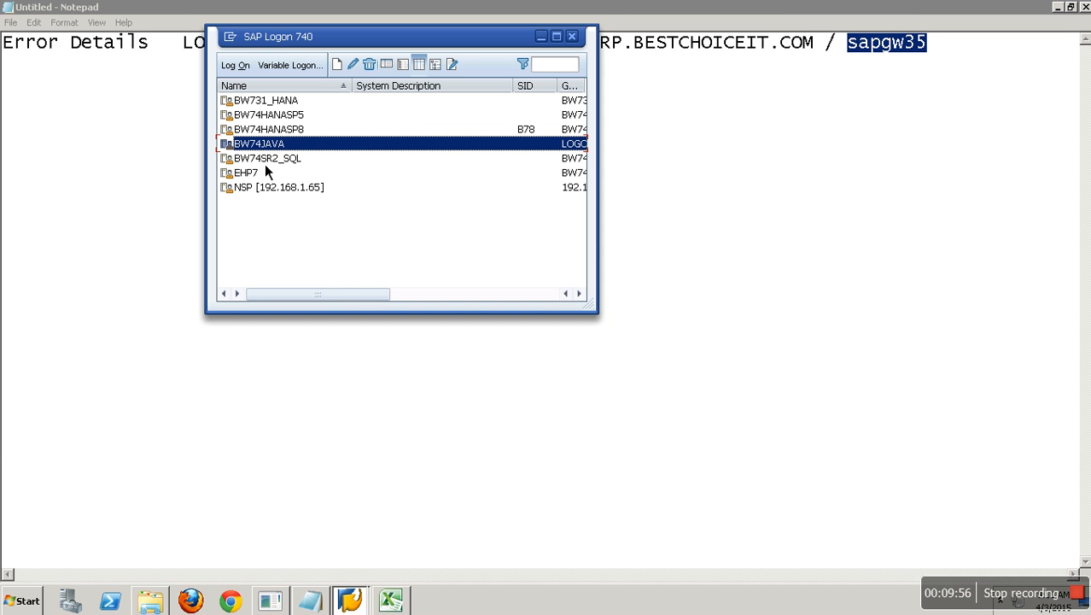
left_click(285, 162)
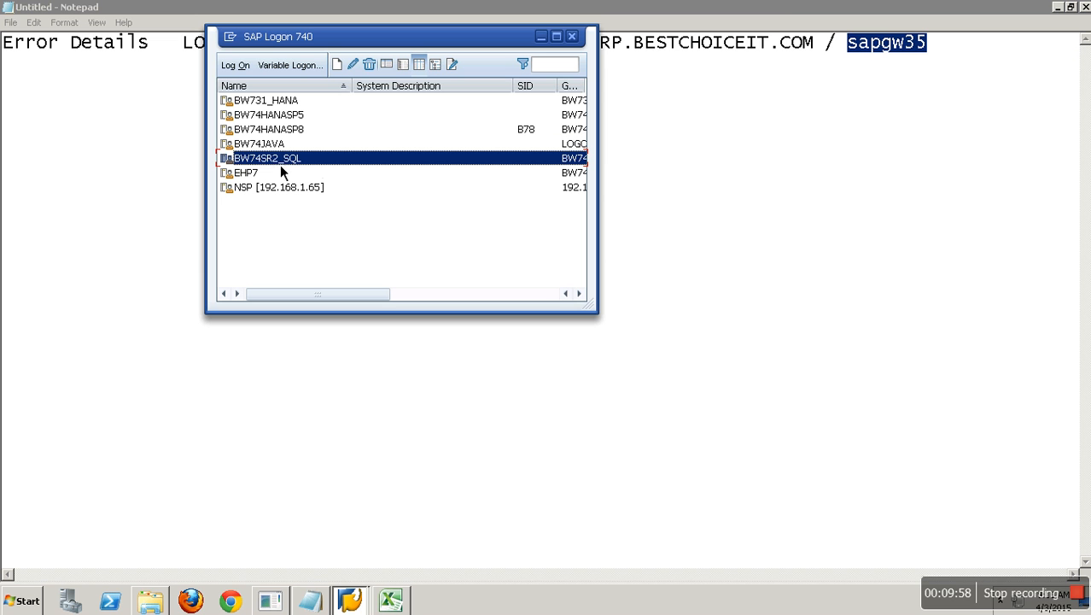
left_click(246, 68)
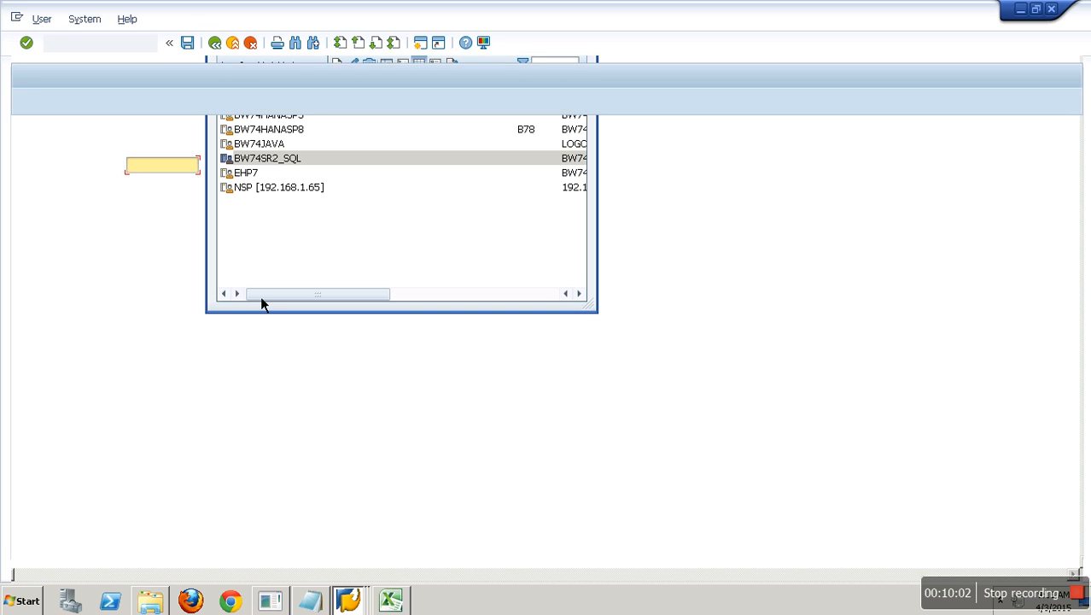
- Attempt the client 001 logon with the first user and password, which is rejected
type("QBEX")
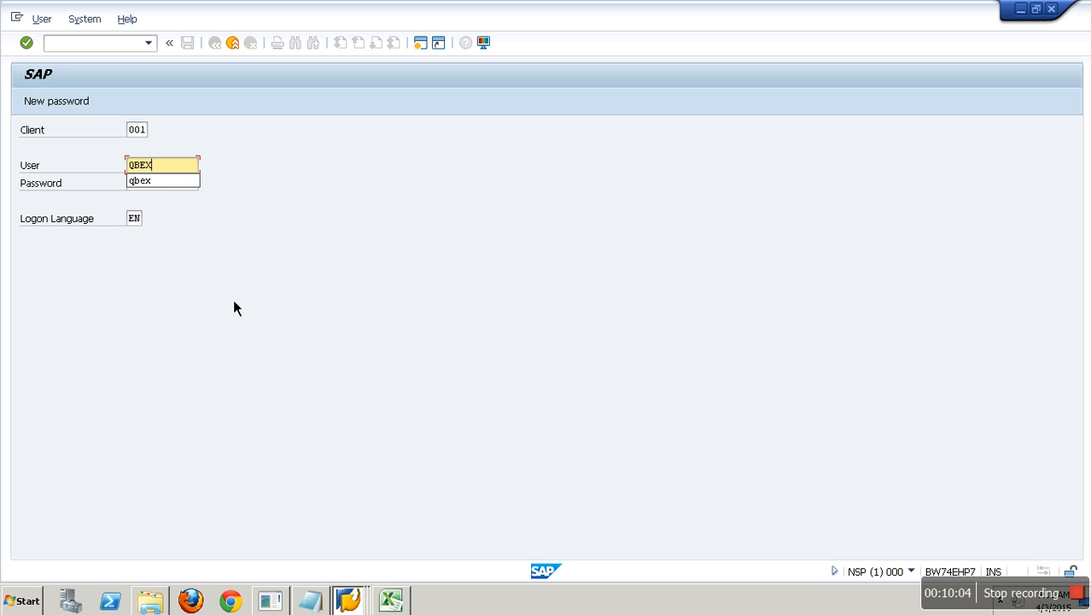
key("Tab")
type("*************")
key("Return")
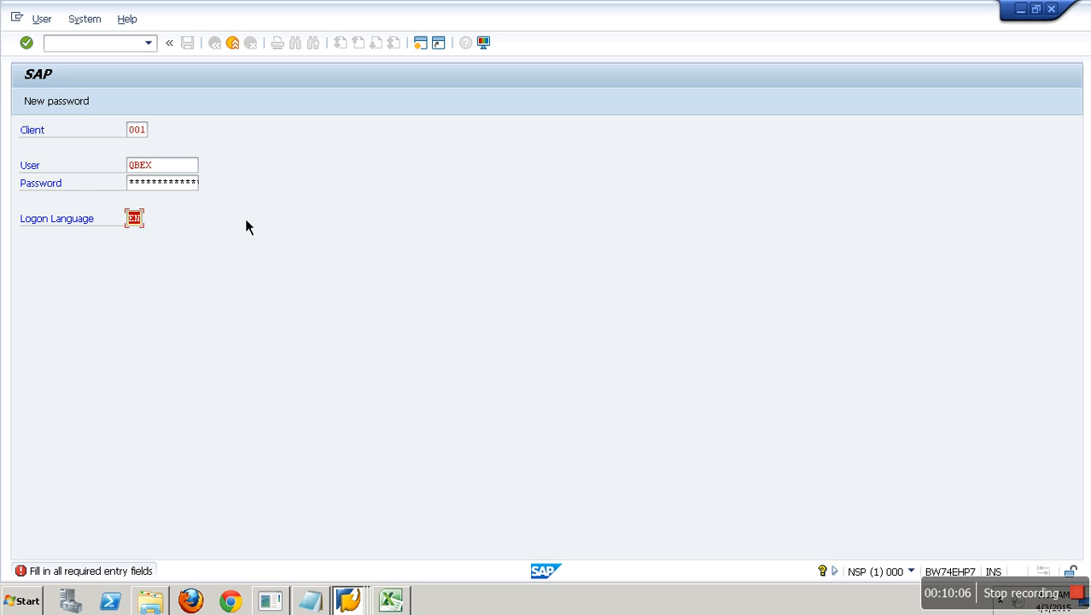
left_click(192, 186)
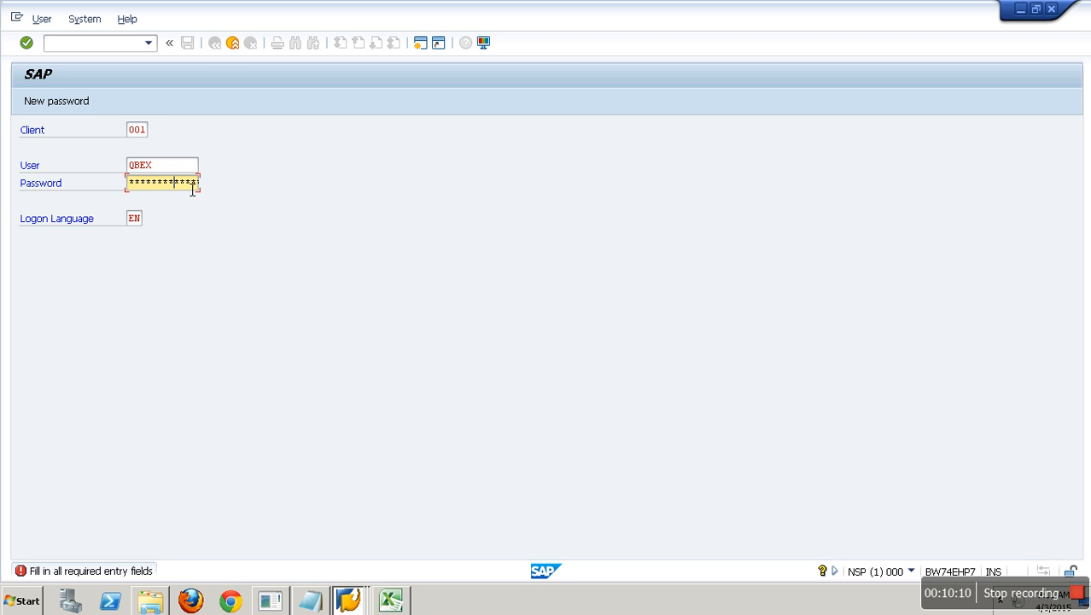
key("Return")
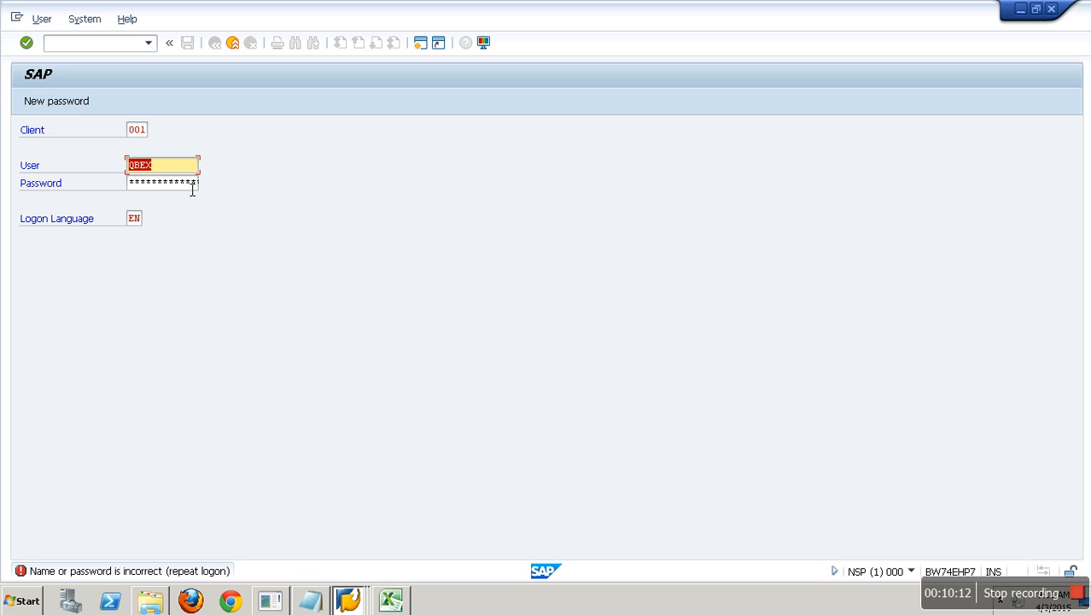
- Retry the logon with a different user and password, reaching SAP Easy Access
left_click(192, 190)
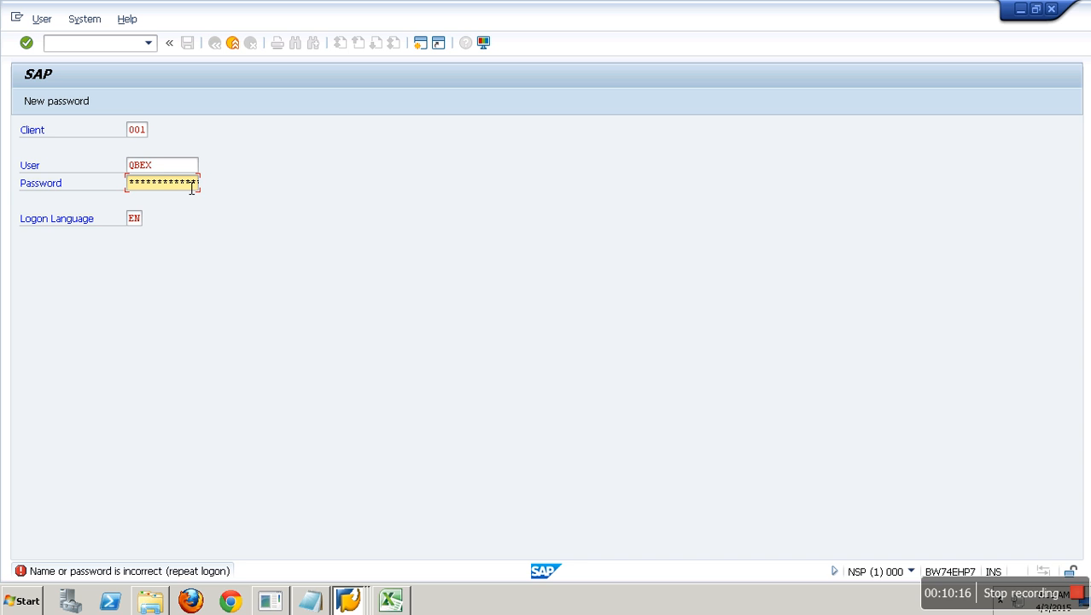
key("shift+Tab")
type("hana")
key("Tab")
left_click(192, 189)
key("Return")
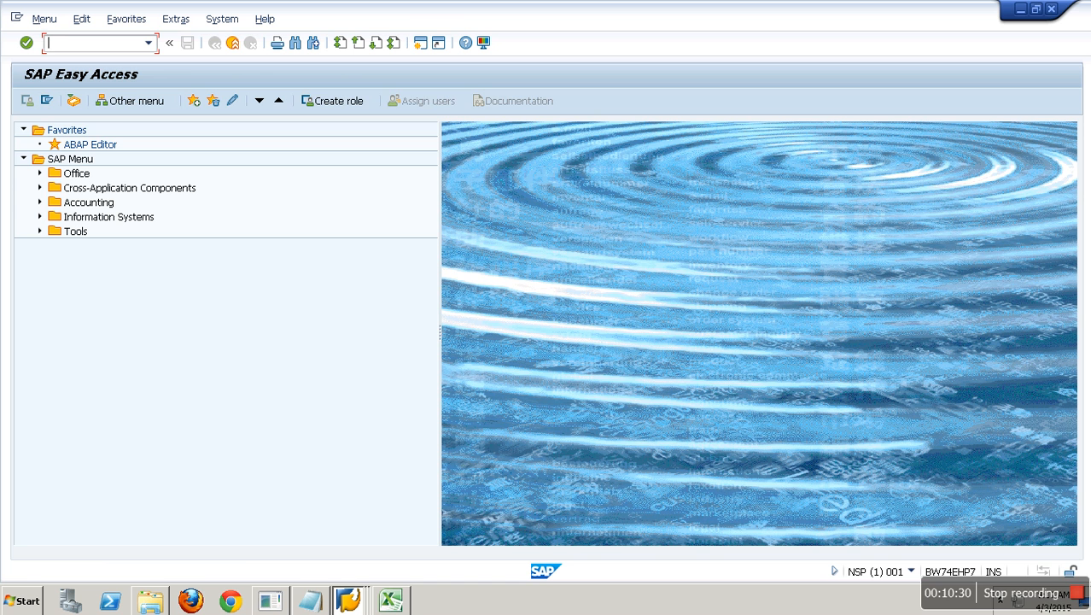
- In the Data Warehousing Workbench, check the ECC source system connection under BW source systems
key("Return")
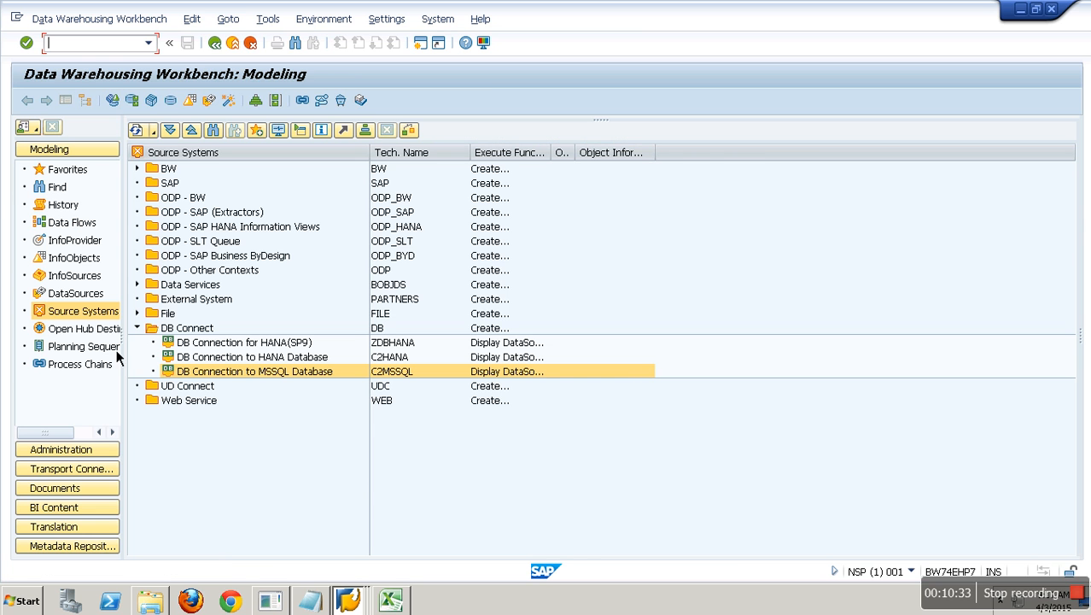
left_click(101, 312)
left_click(204, 214)
left_click(175, 184)
left_click(138, 169)
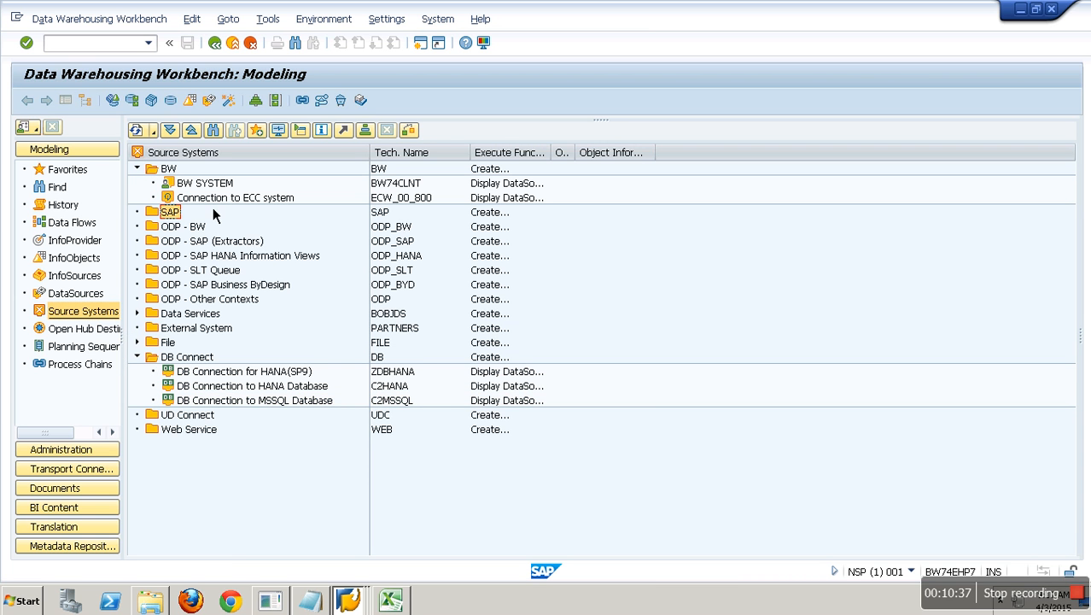
right_click(264, 204)
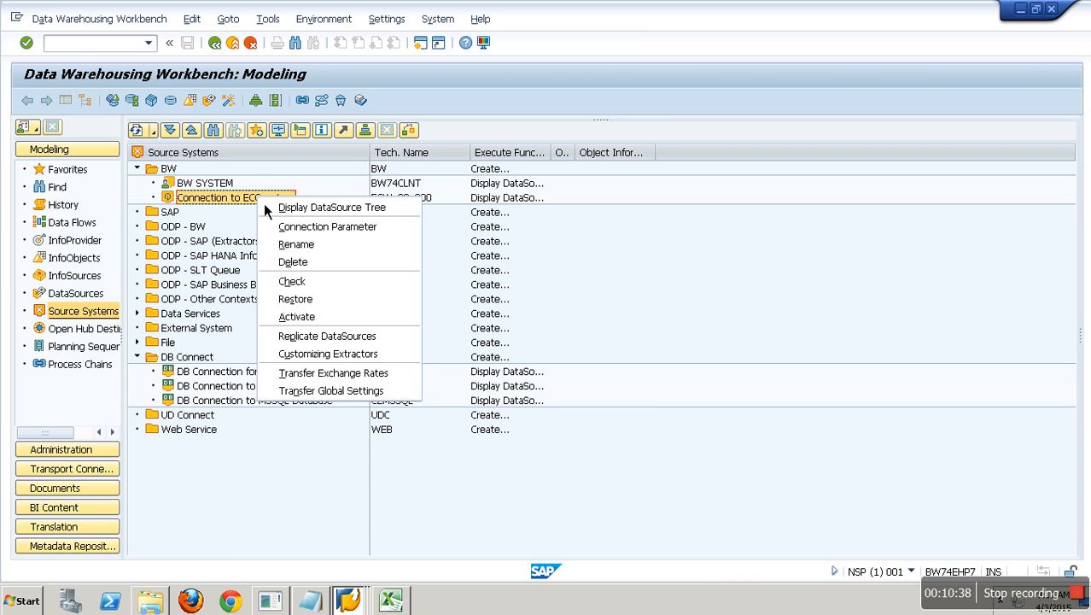
left_click(316, 275)
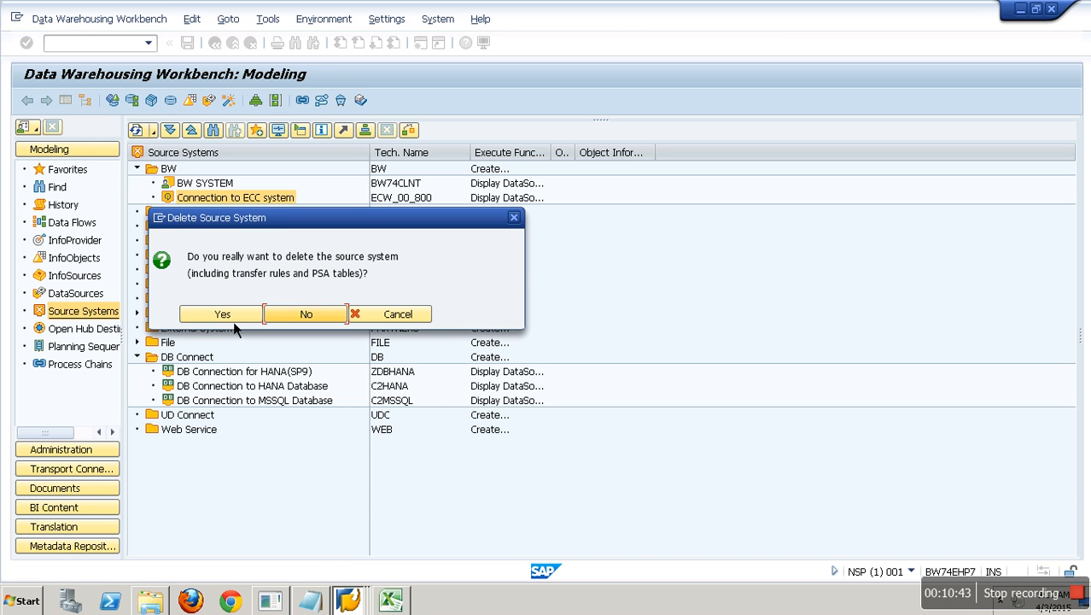
- Confirm deleting ECW_00_800 with its destinations, then switch to SAP Easy Access
left_click(234, 319)
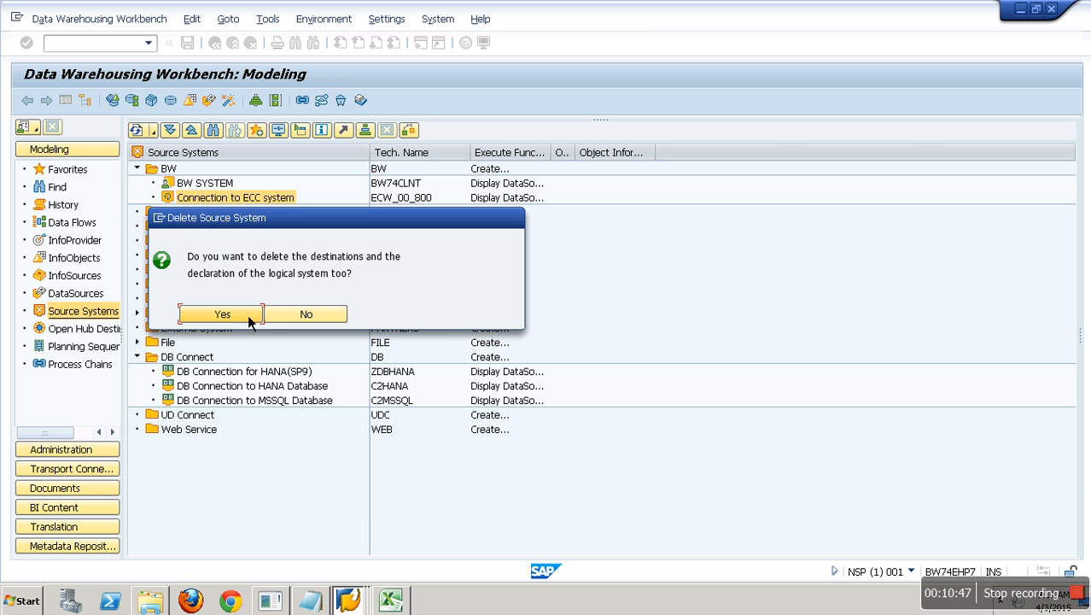
left_click(249, 320)
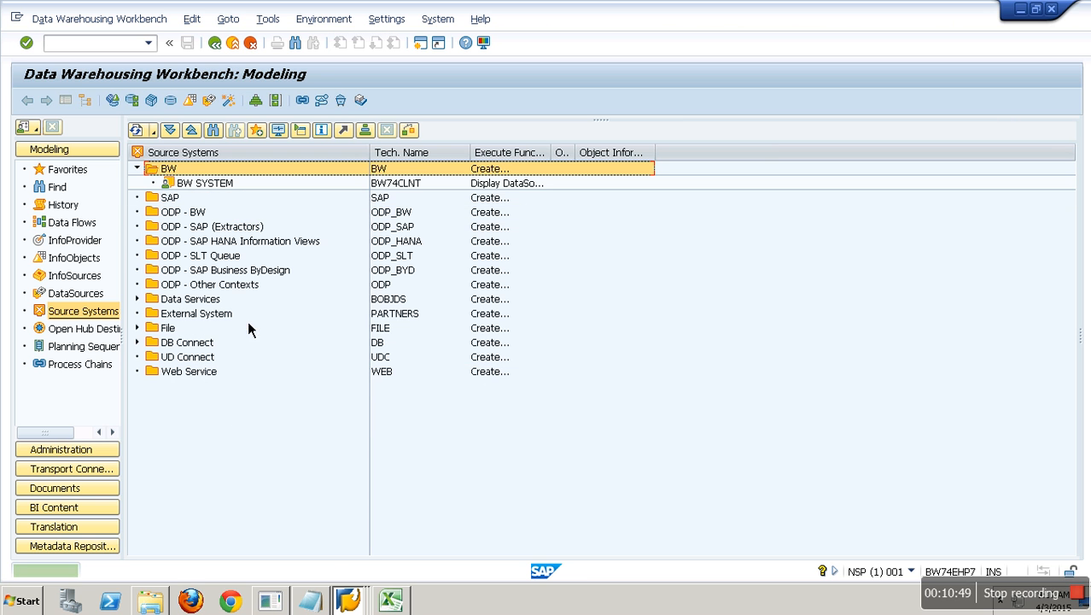
left_click(137, 170)
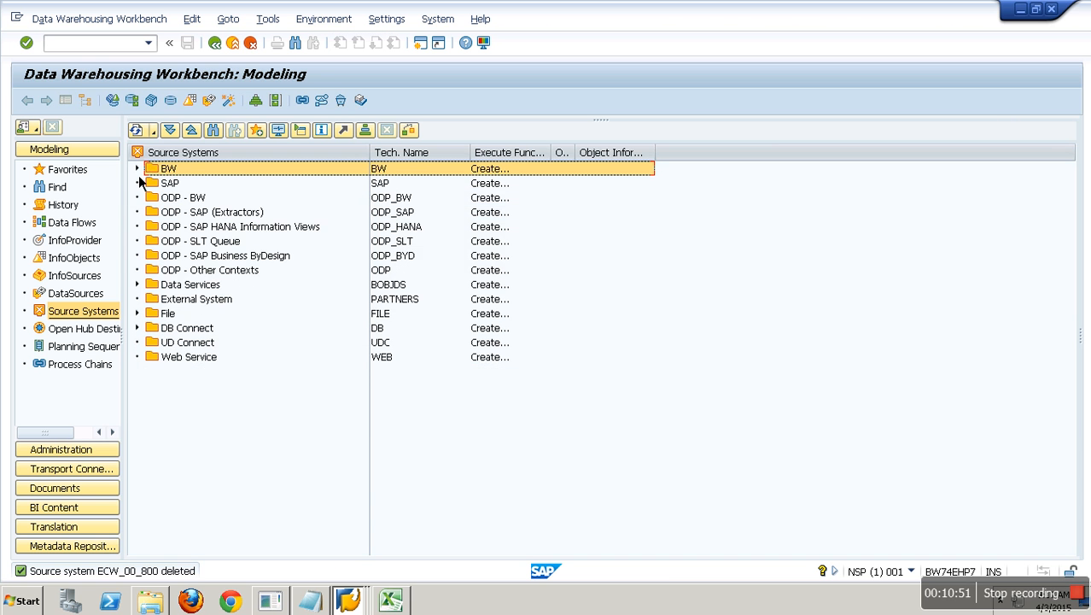
left_click(350, 602)
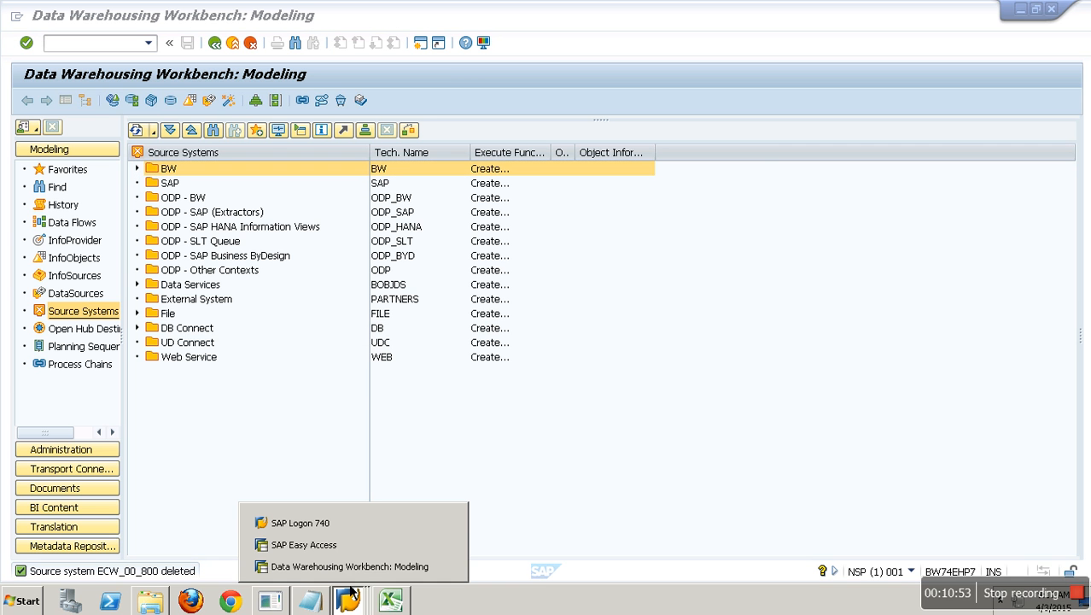
left_click(341, 550)
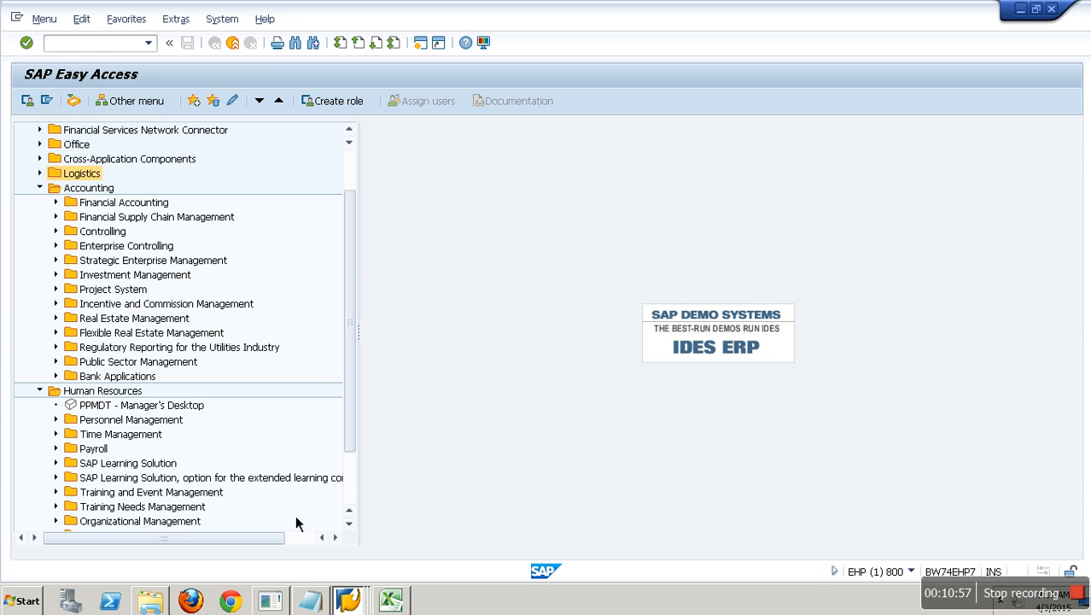
left_click(348, 601)
- Start a new ABAP Connections RFC destination in SM59
left_click(348, 569)
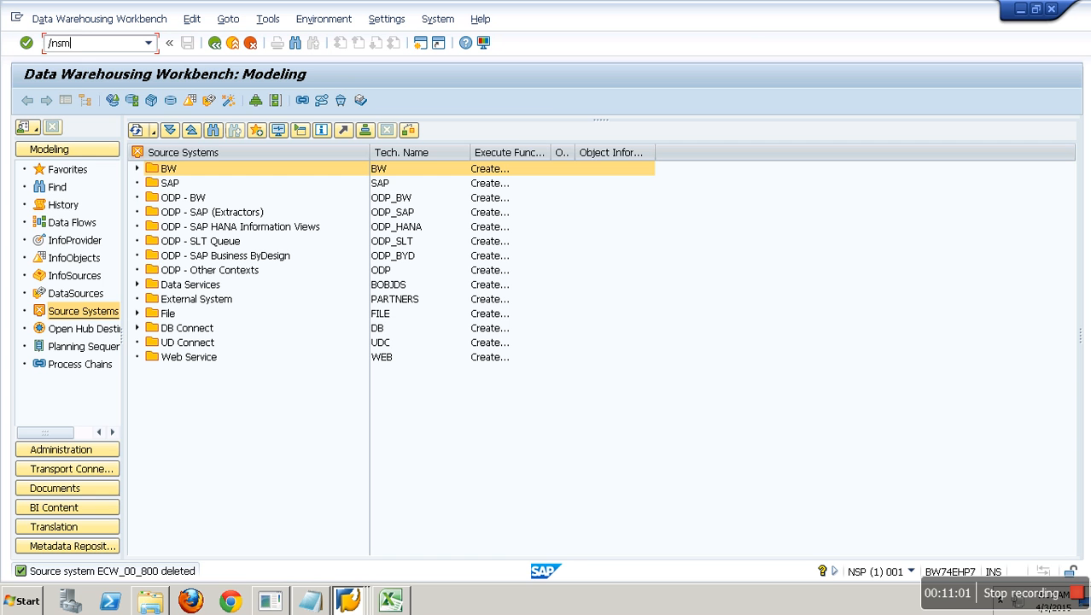
key("Return")
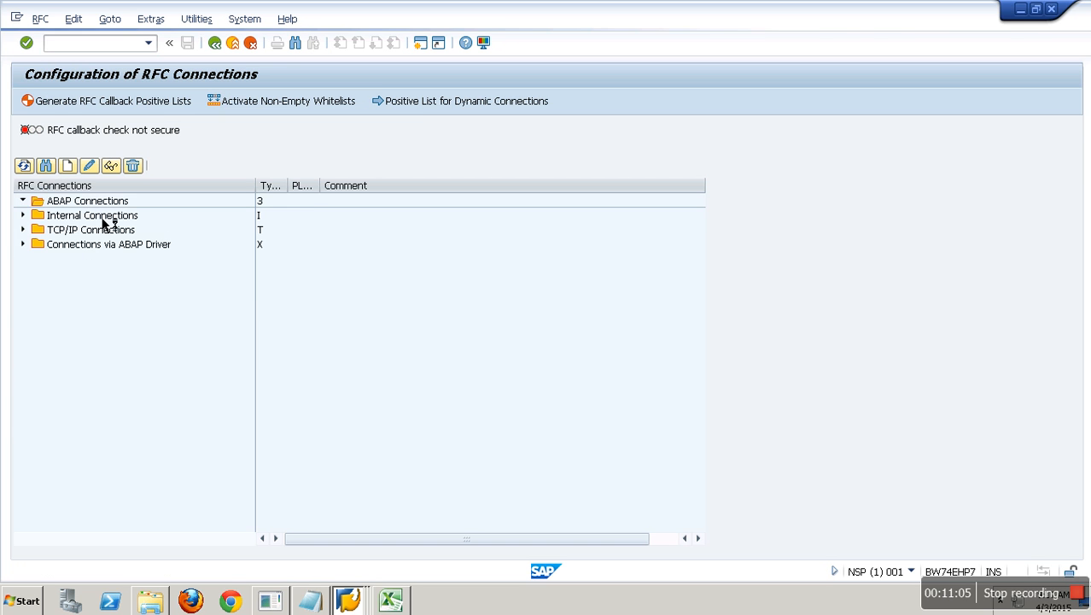
double_click(86, 201)
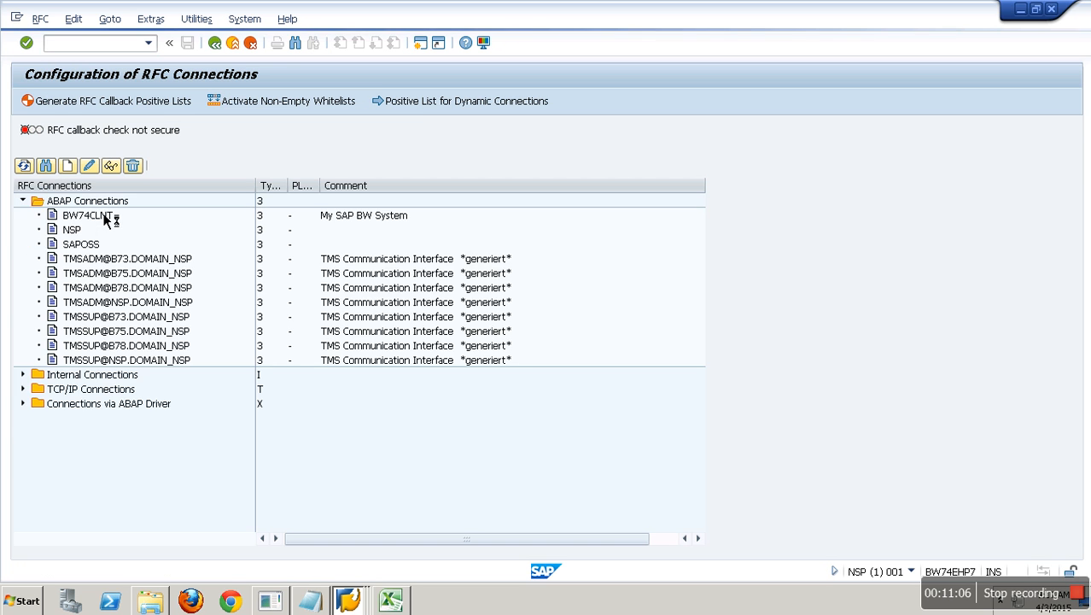
left_click(77, 175)
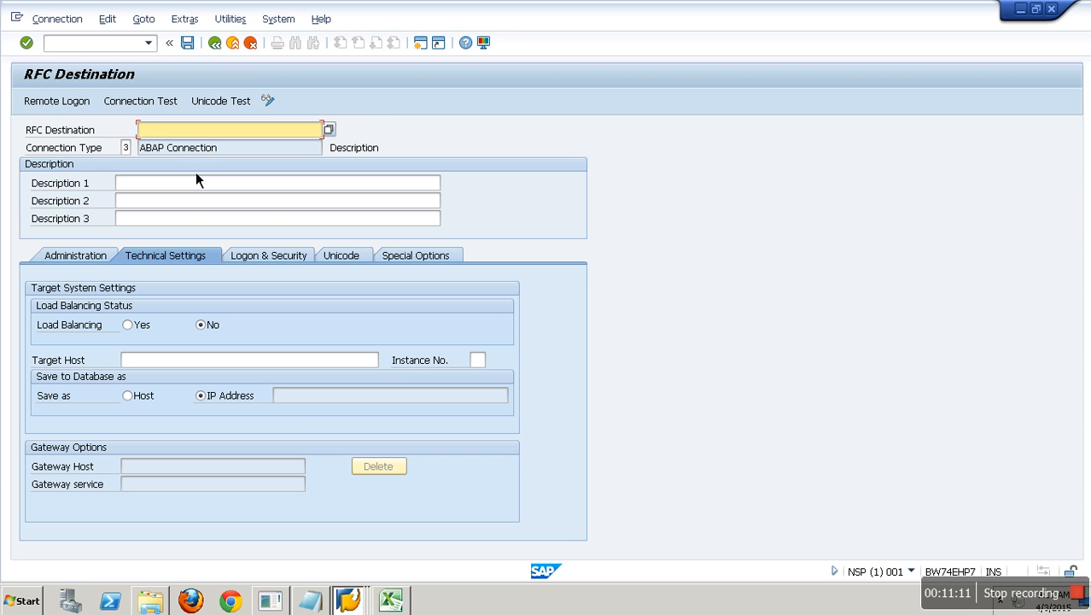
- Name the destination ECW_00_800 and fill Descriptions 1–3 with ECW_00_800, copied from Excel
left_click(403, 608)
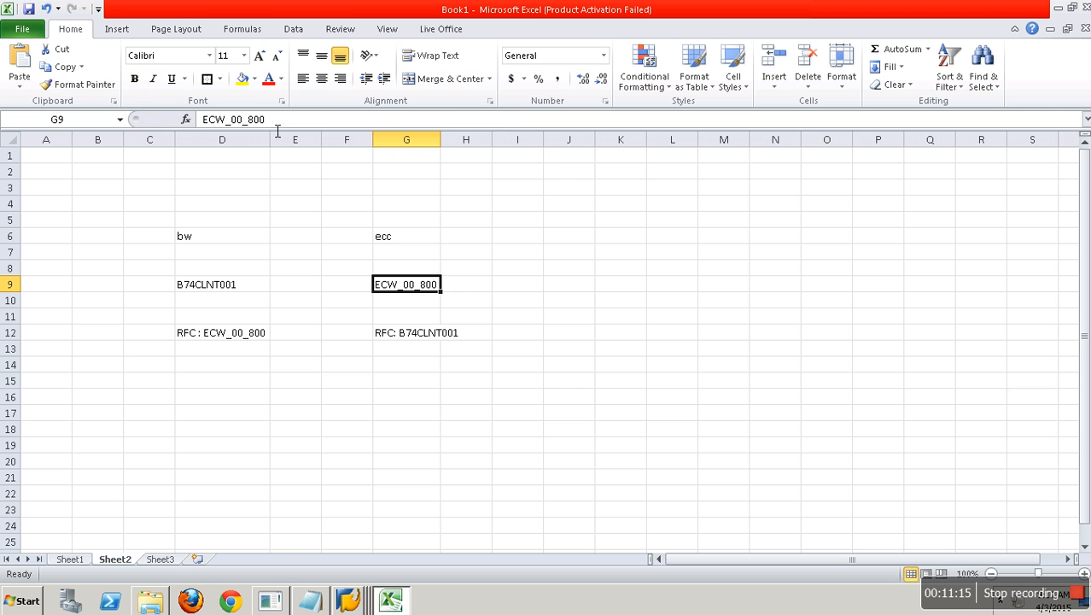
left_click_drag(266, 119, 201, 119)
key("ctrl+c")
key("alt+Tab")
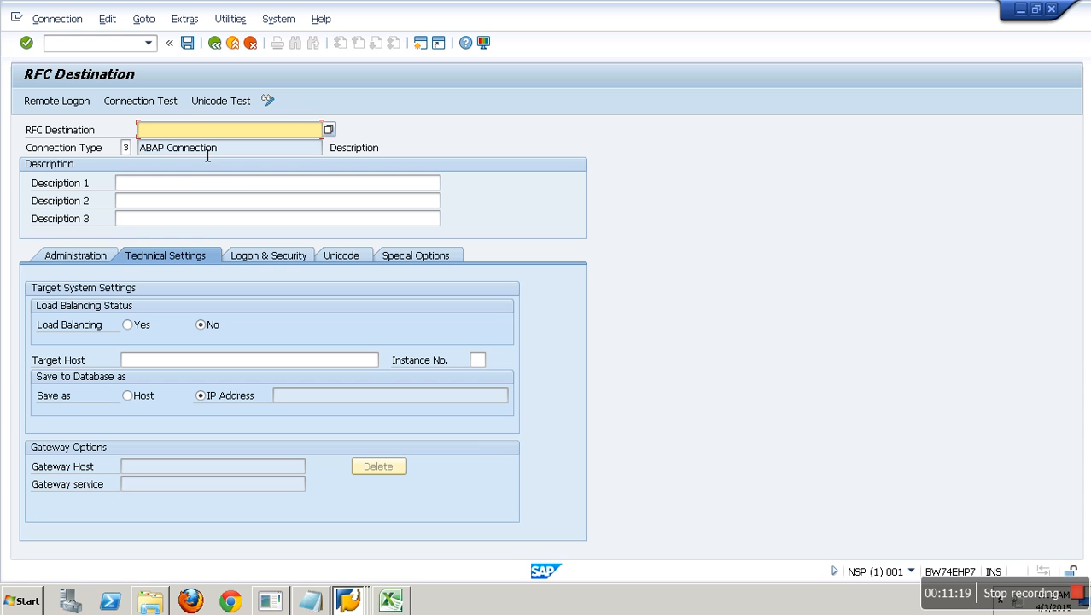
key("ctrl+v")
left_click(199, 185)
key("ctrl+v")
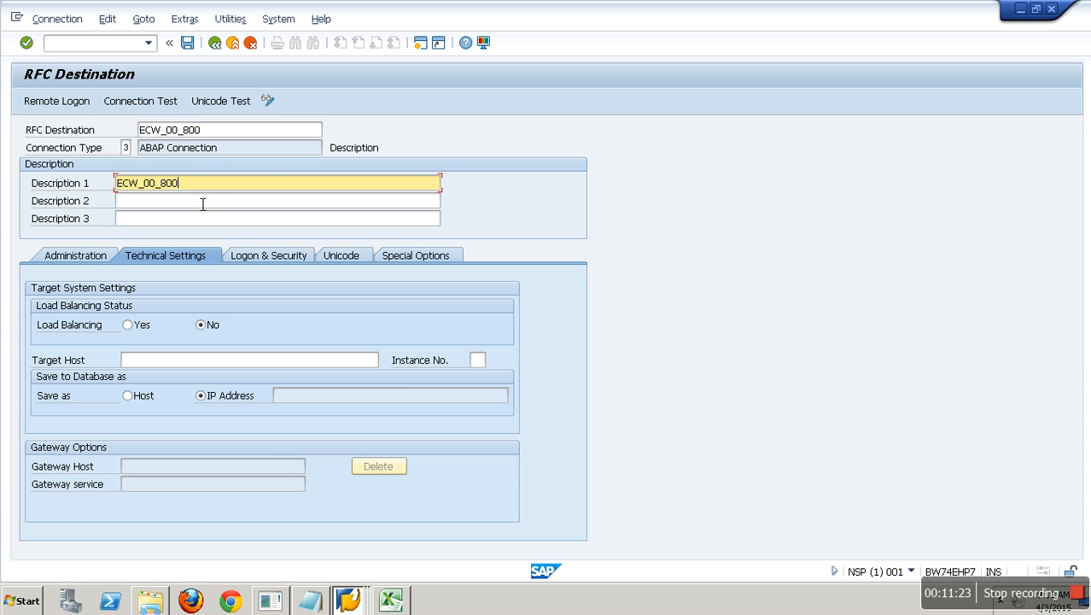
left_click(202, 202)
key("ctrl+v")
left_click(194, 223)
key("ctrl+v")
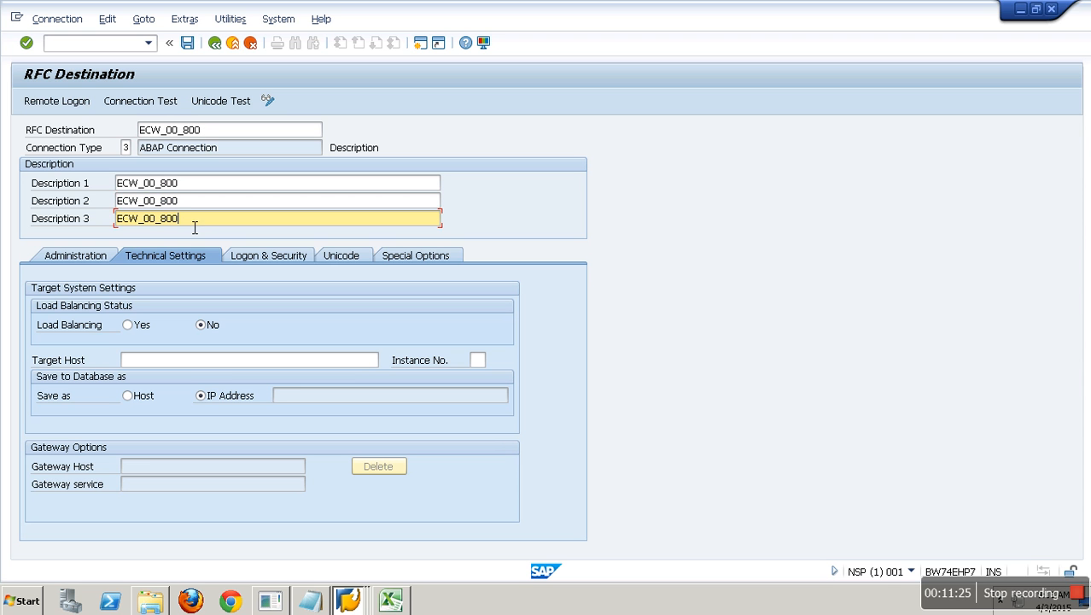
- Bring up the SAP Logon window to look up the target host
left_click(189, 365)
left_click(348, 600)
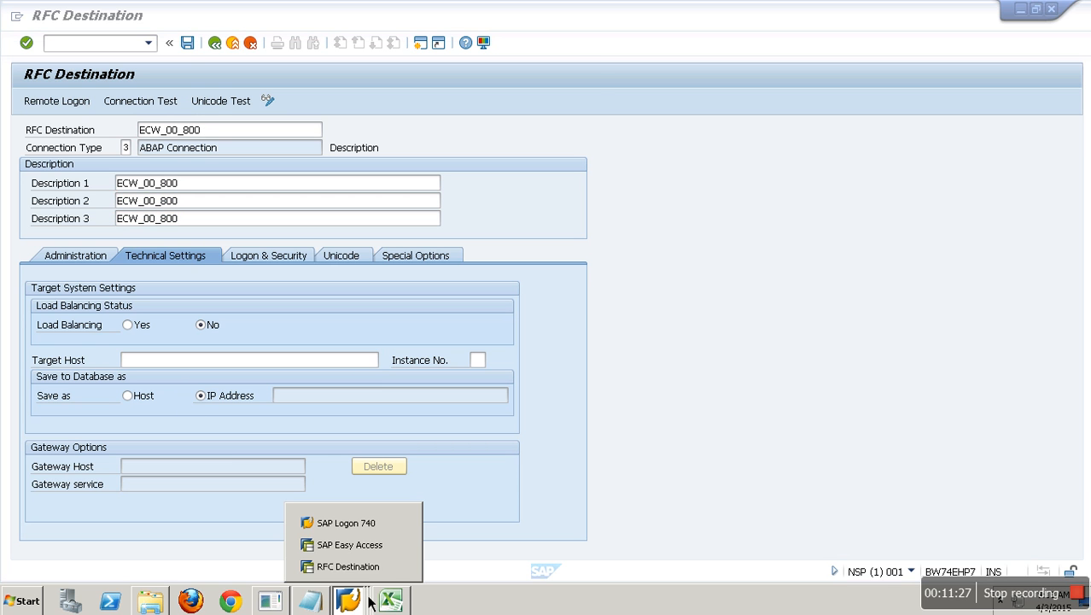
left_click(351, 524)
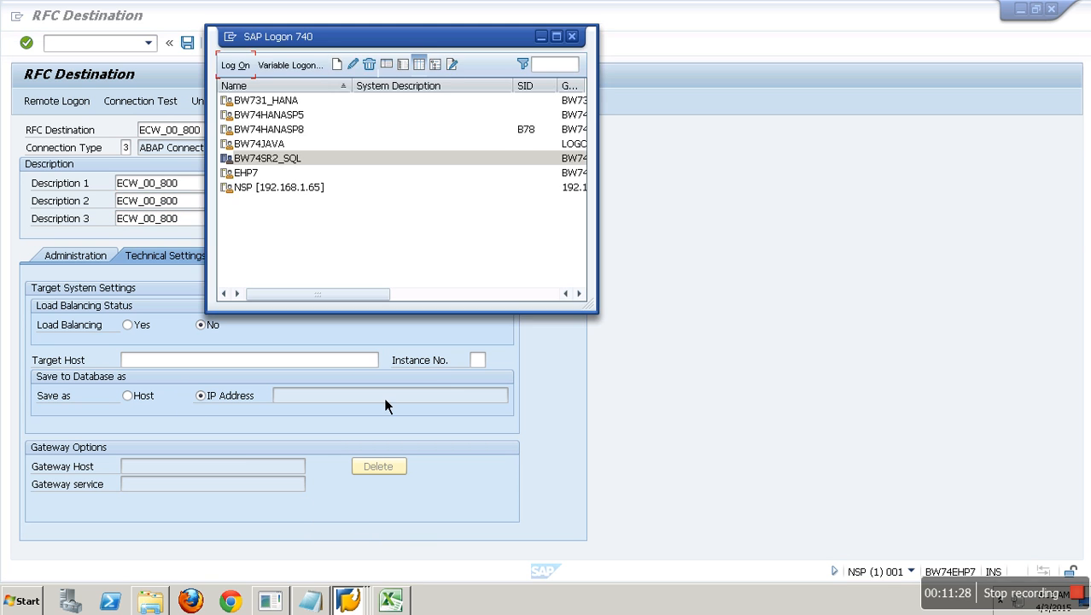
- Set target host BW74EHP7, copied from the EHP7 logon entry, and instance number 71
right_click(260, 176)
left_click(324, 262)
double_click(414, 213)
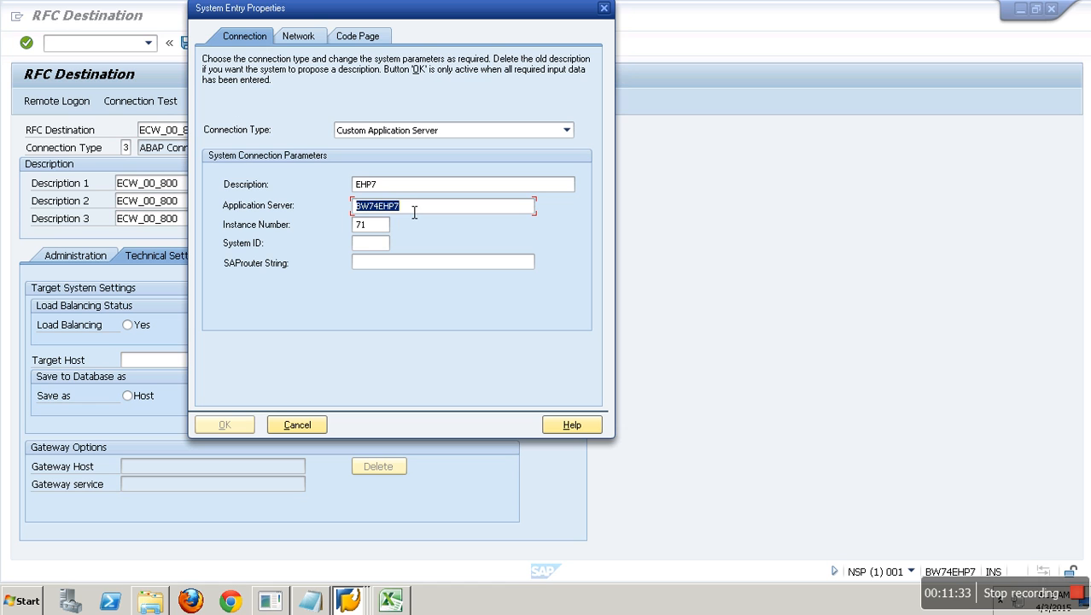
key("ctrl+c")
left_click(138, 366)
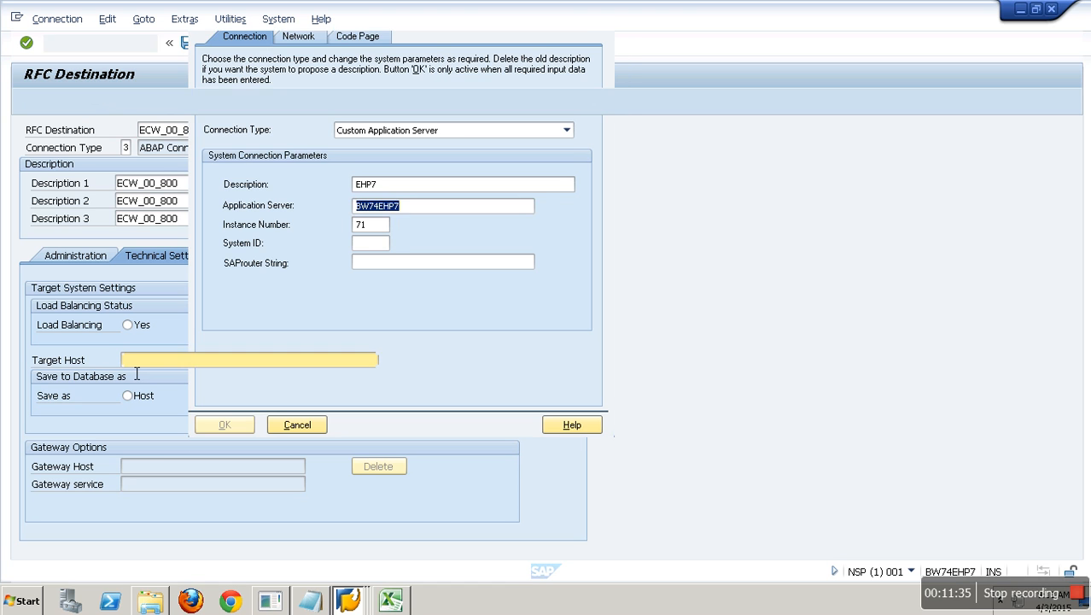
key("ctrl+v")
left_click(486, 367)
type("71")
key("Return")
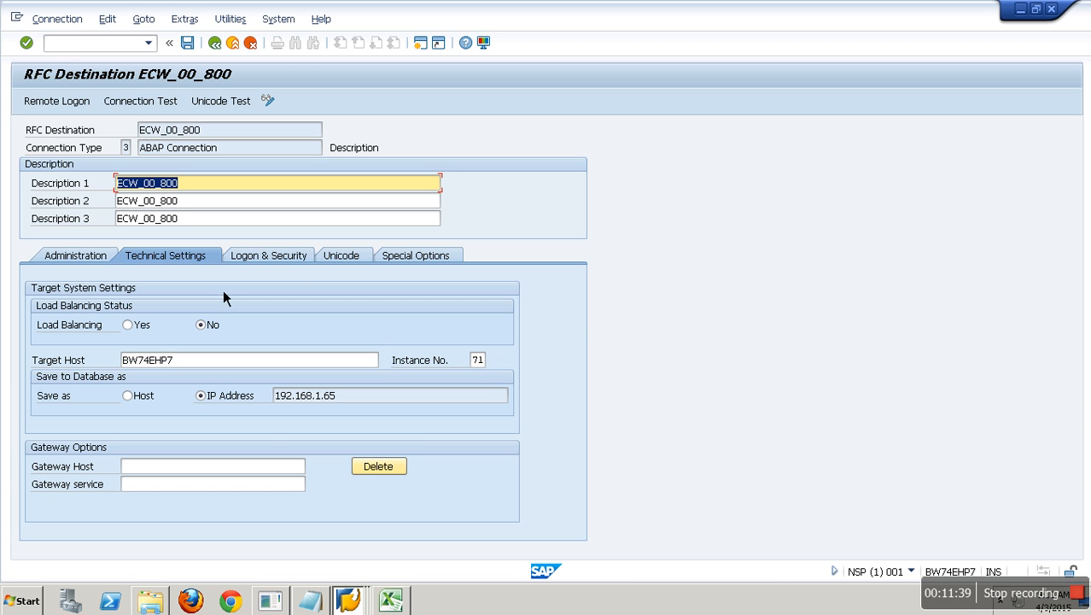
- On Logon & Security, enter language EN, client 800, and the logon user and password
left_click(294, 261)
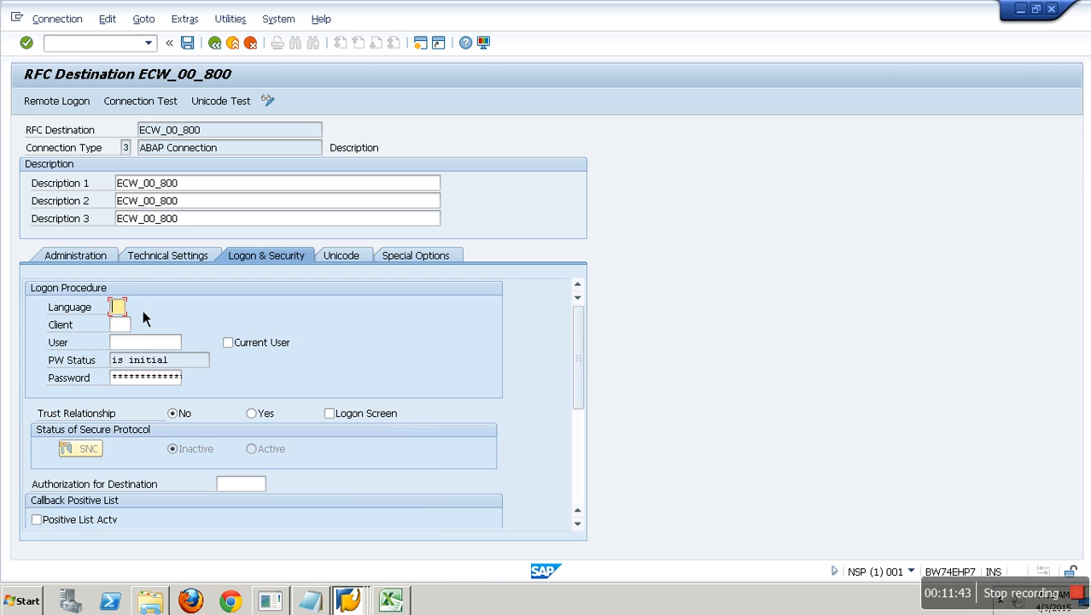
type("800")
key("Tab")
type("qbex")
key("Tab")
key("Tab")
type("**********")
- Save the ECW_00_800 RFC destination and run a connection test on it
left_click(188, 46)
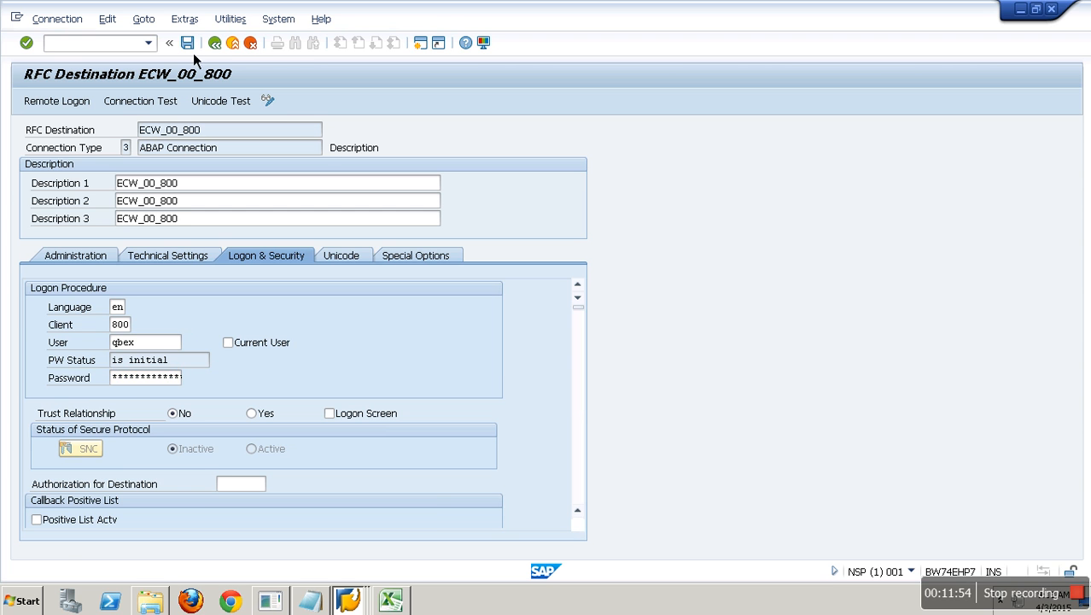
left_click(164, 104)
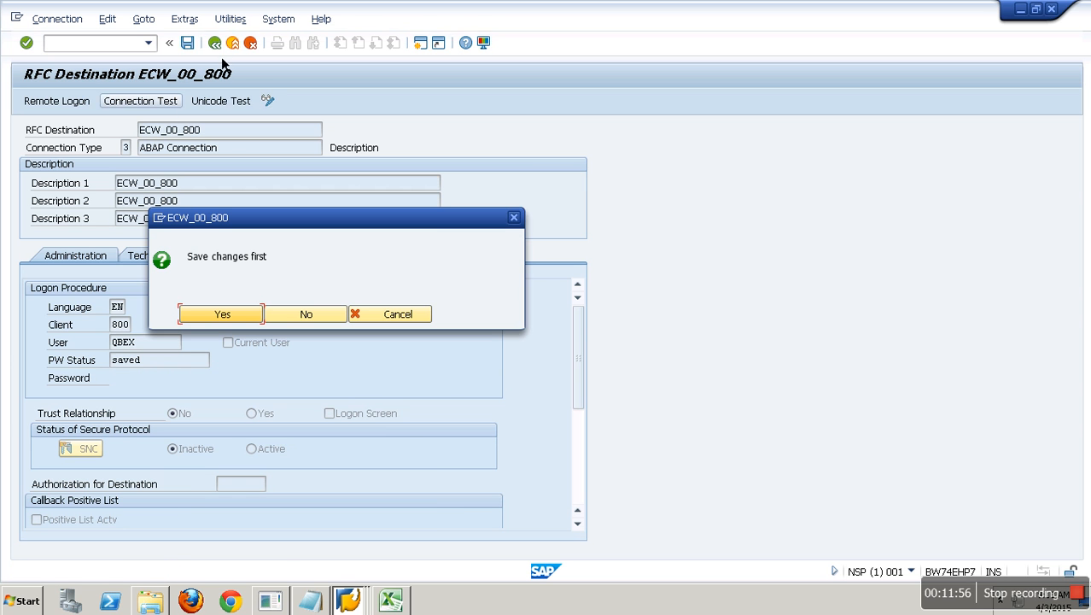
left_click(243, 316)
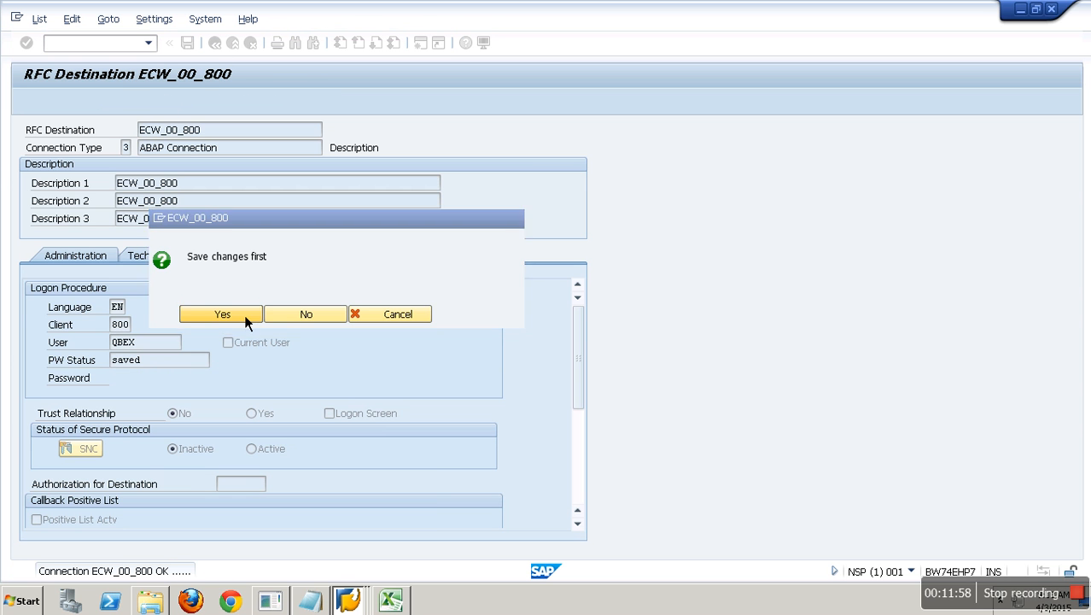
key("F3")
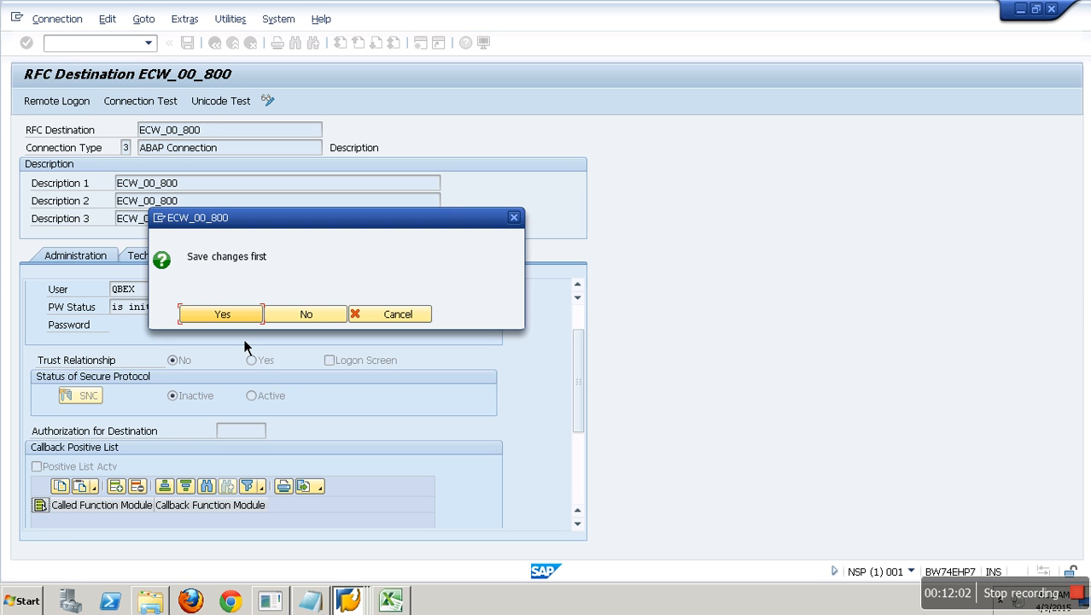
- Log on remotely through ECW_00_800 to the EHP system, client 800, then exit that session
left_click(235, 316)
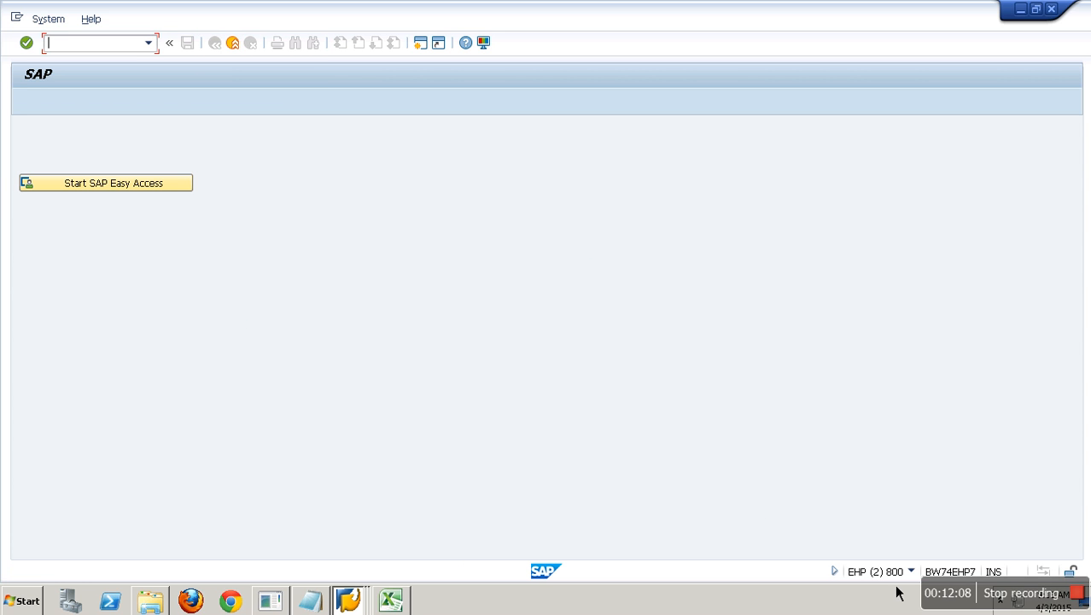
left_click(237, 49)
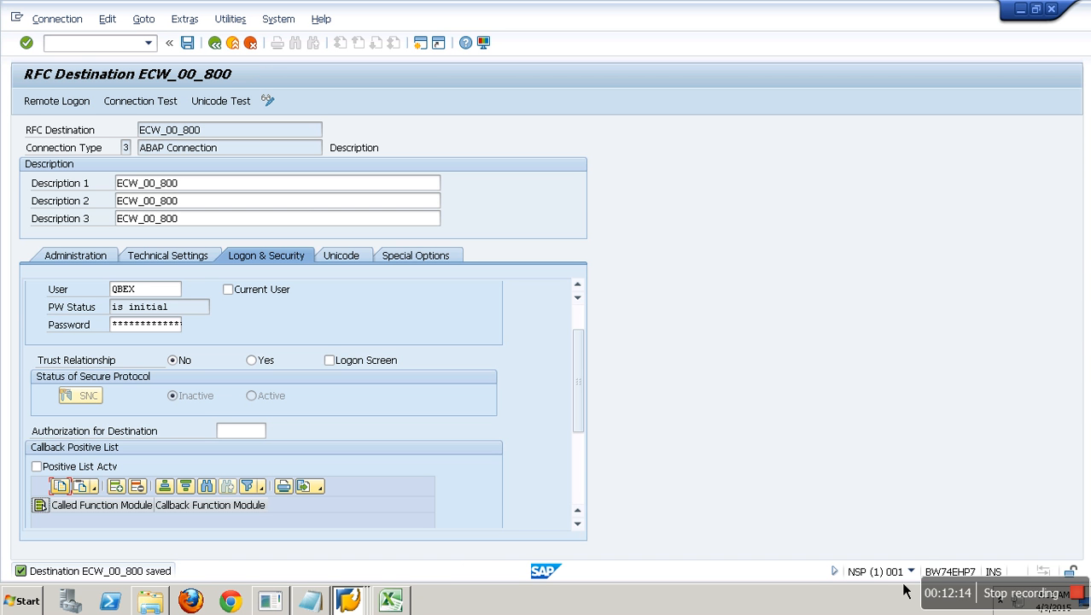
left_click(80, 105)
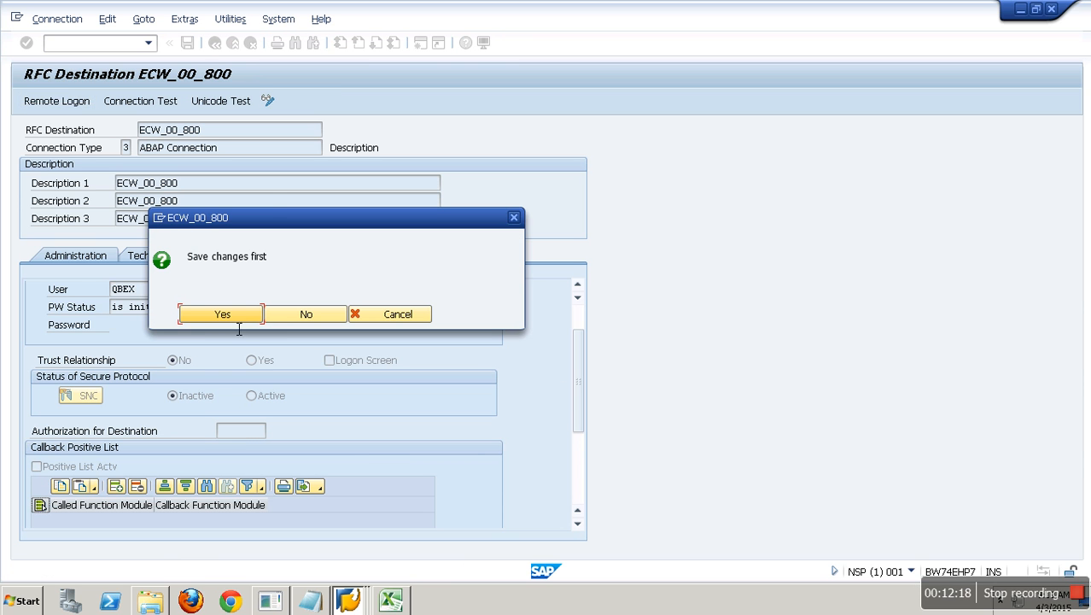
key("Return")
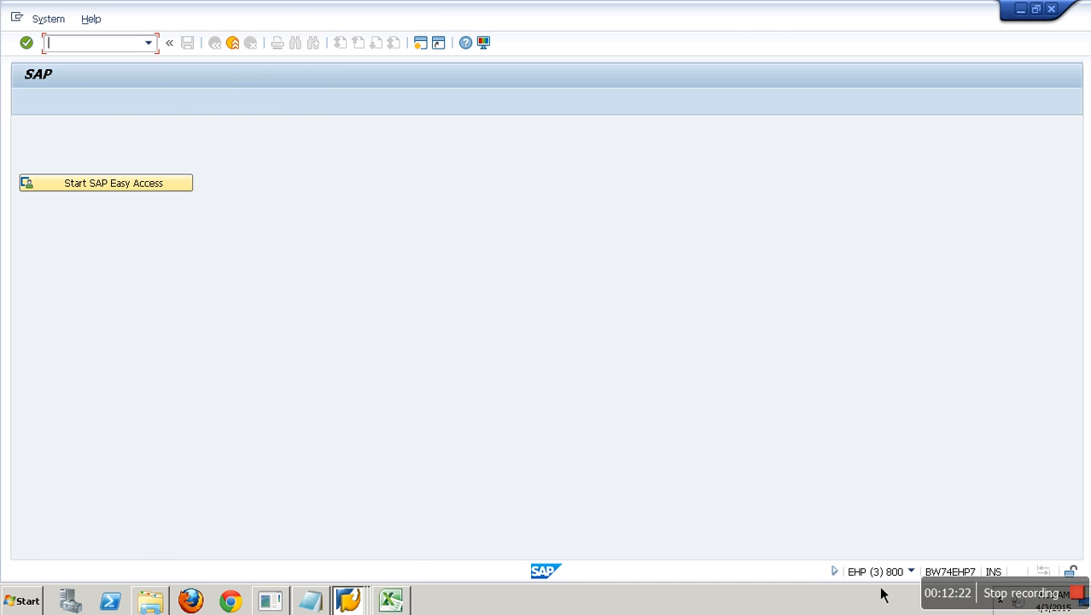
left_click(233, 45)
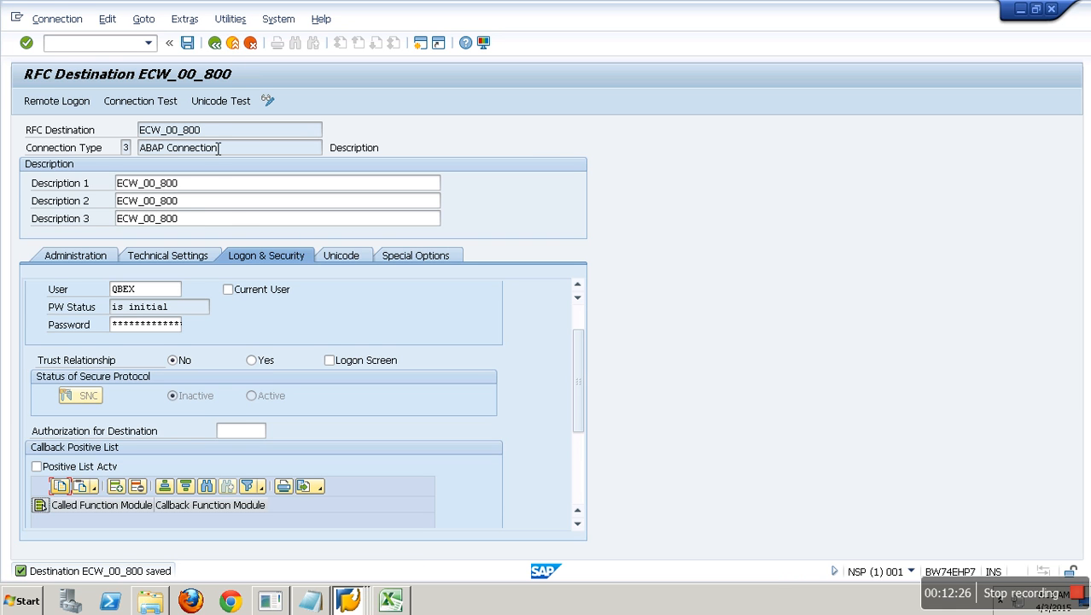
- In SALE, open client 001's logical system assignment and copy its name BW74CLNT
left_click(352, 599)
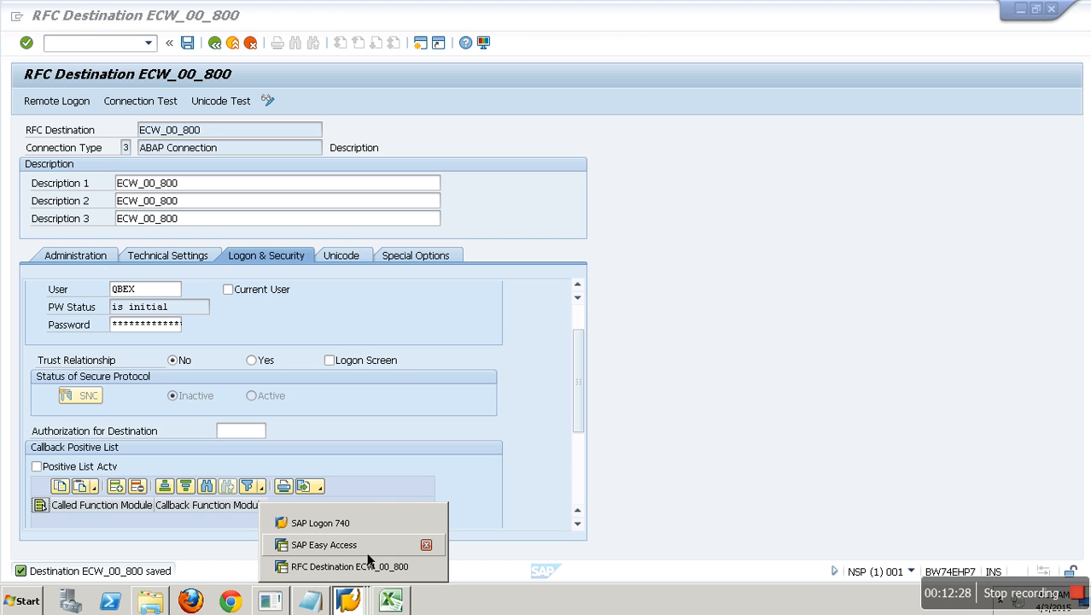
left_click(106, 47)
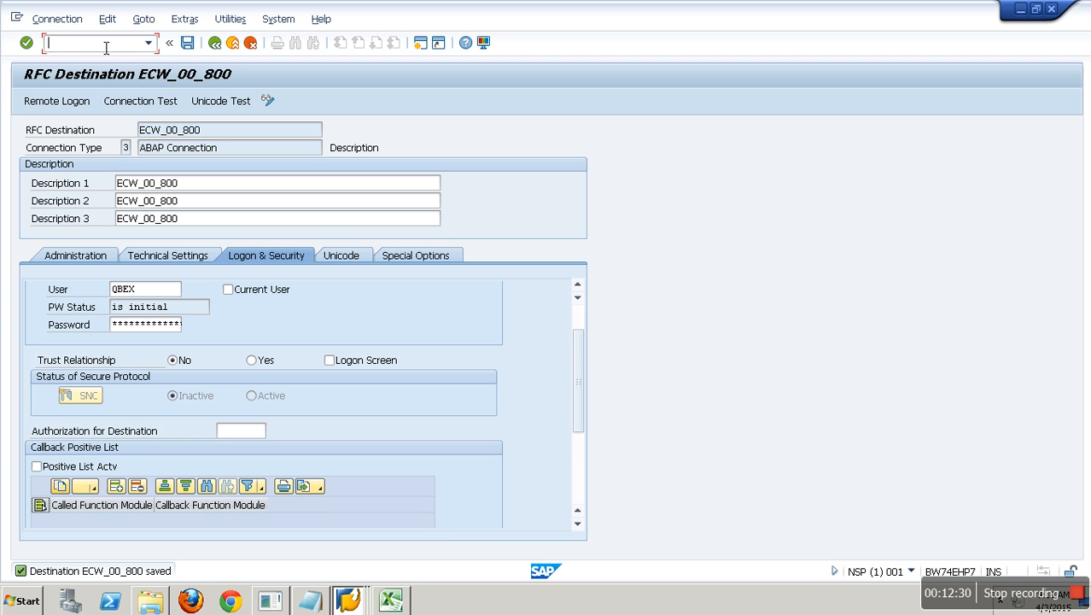
type("/nsale")
key("Return")
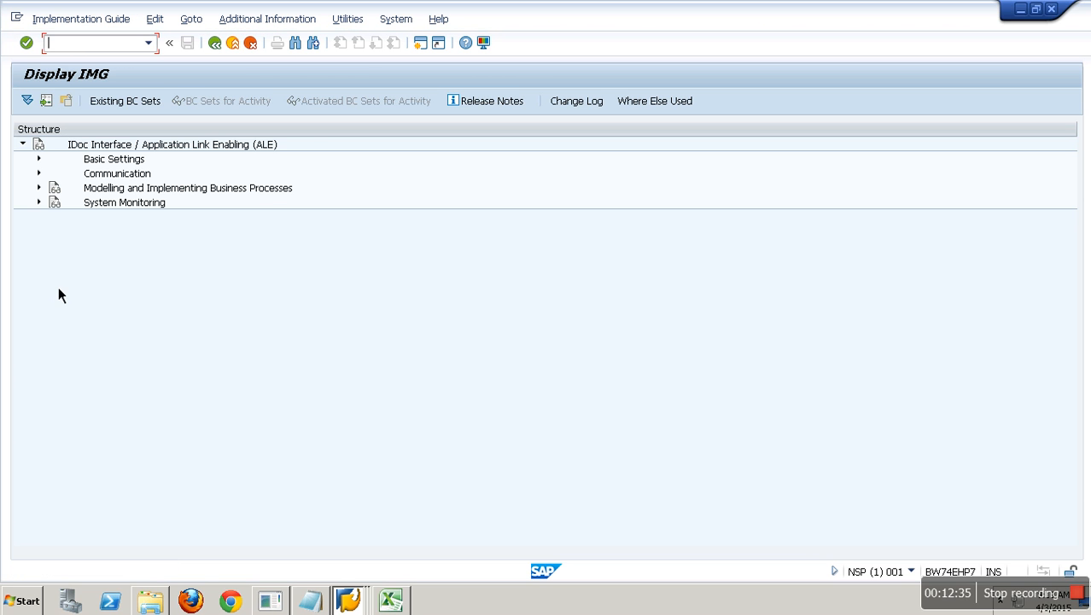
left_click(39, 159)
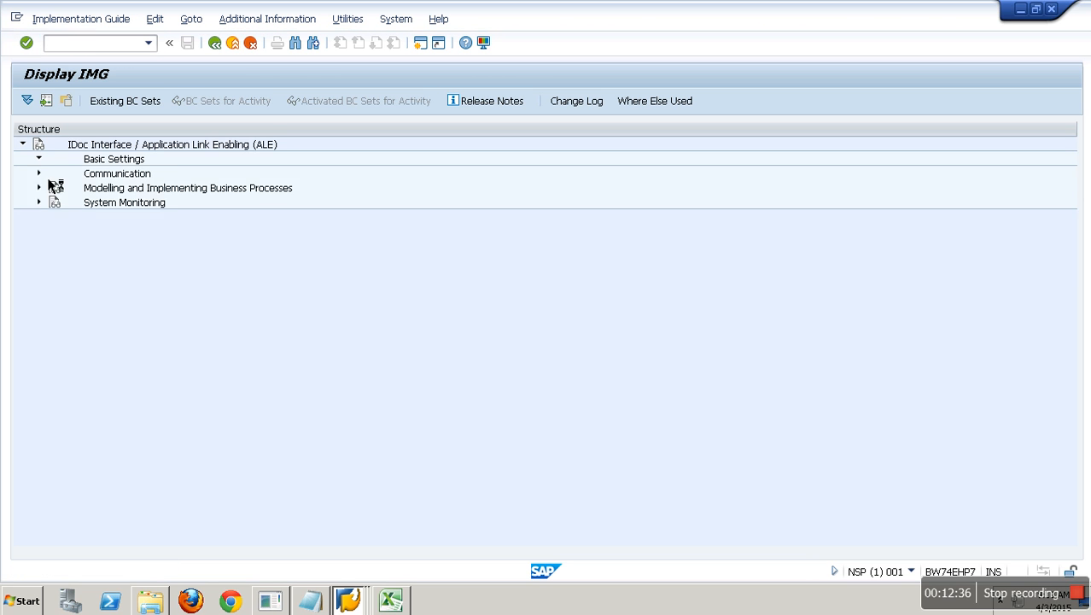
left_click(55, 233)
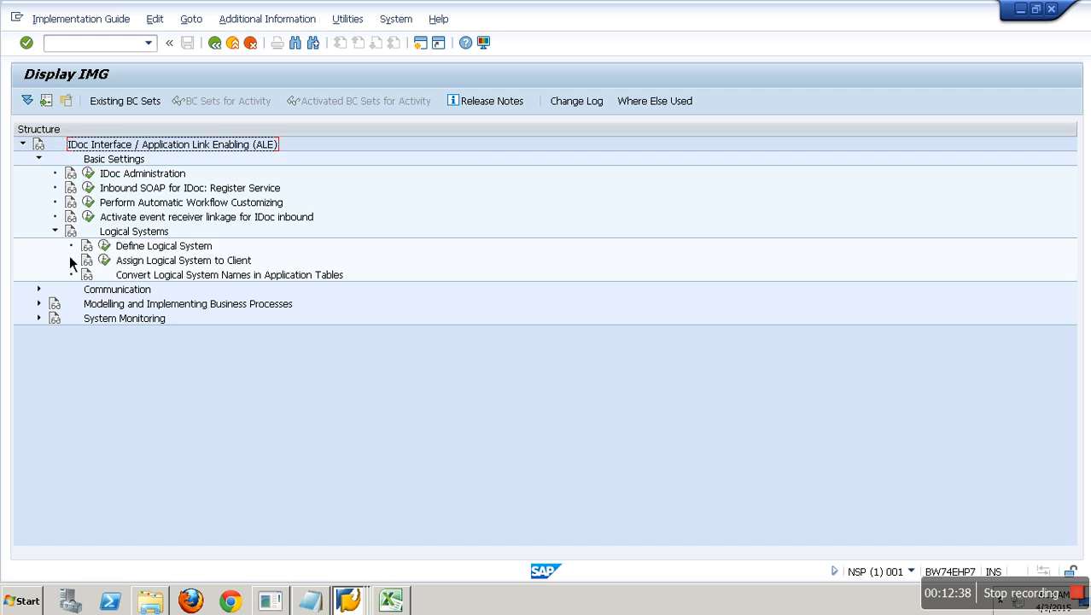
left_click(103, 259)
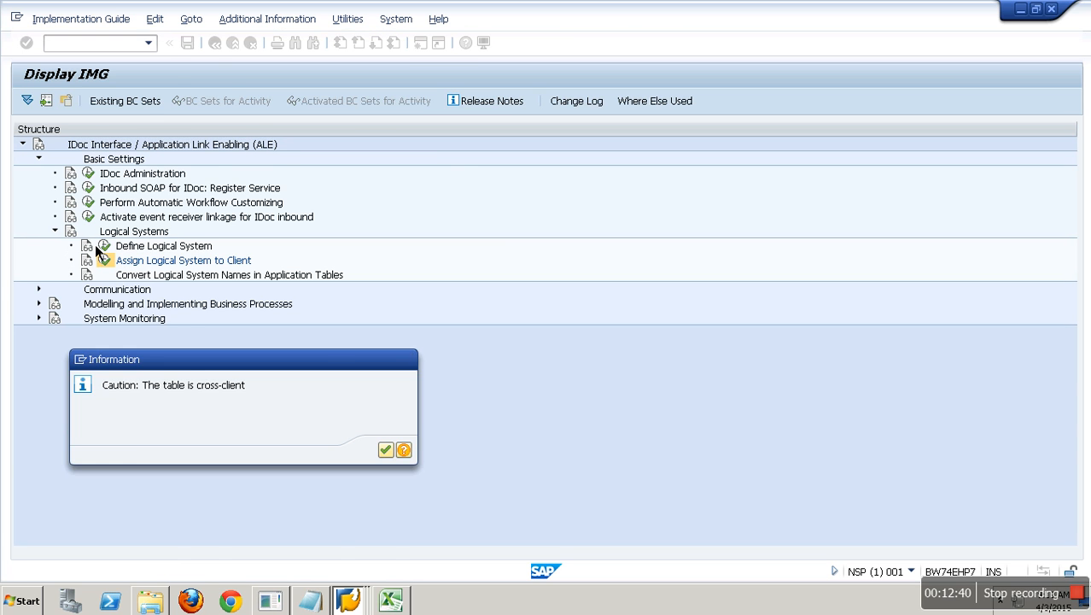
key("Return")
left_click(33, 169)
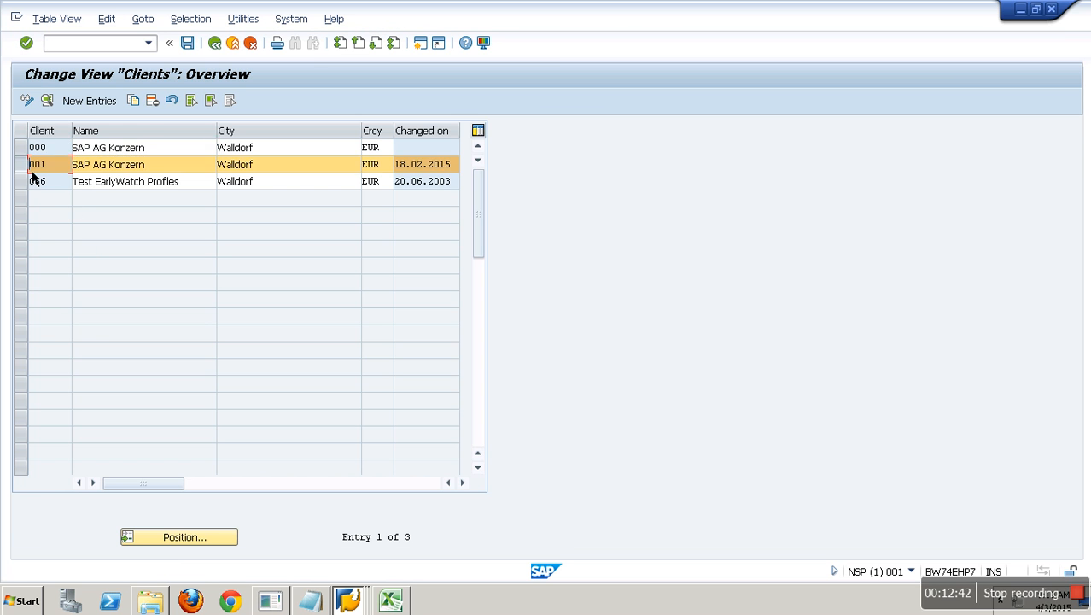
left_click(48, 101)
left_click_drag(189, 184, 123, 200)
key("ctrl+c")
left_click(124, 207)
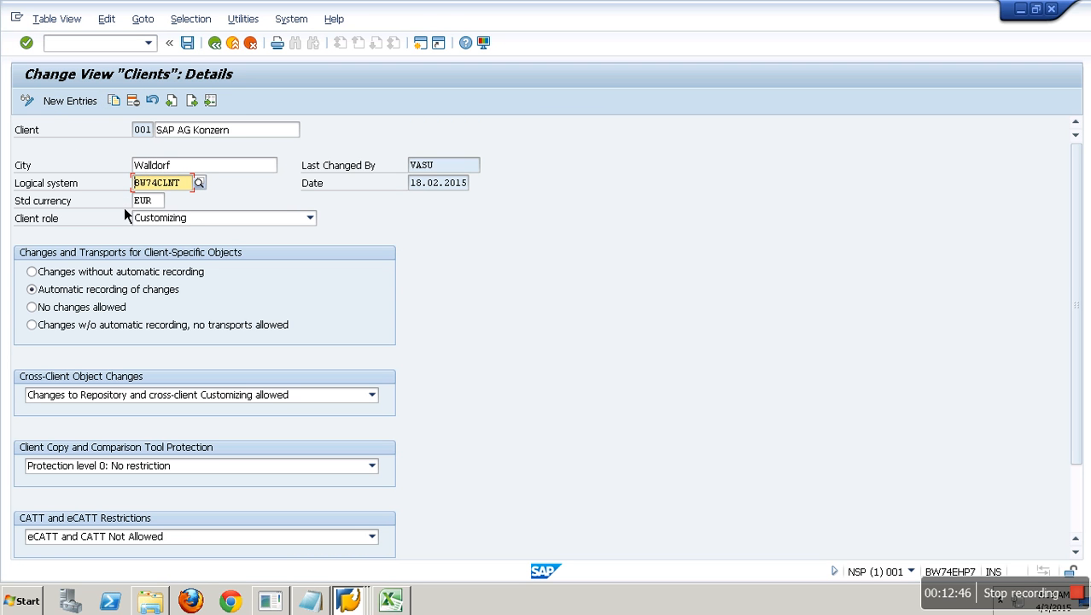
- Paste BW74CLNT into Excel cell D9 and replace B74CLNT001 with it in G12
left_click(393, 600)
left_click(197, 301)
left_click(204, 288)
key("ctrl+v")
left_click(433, 336)
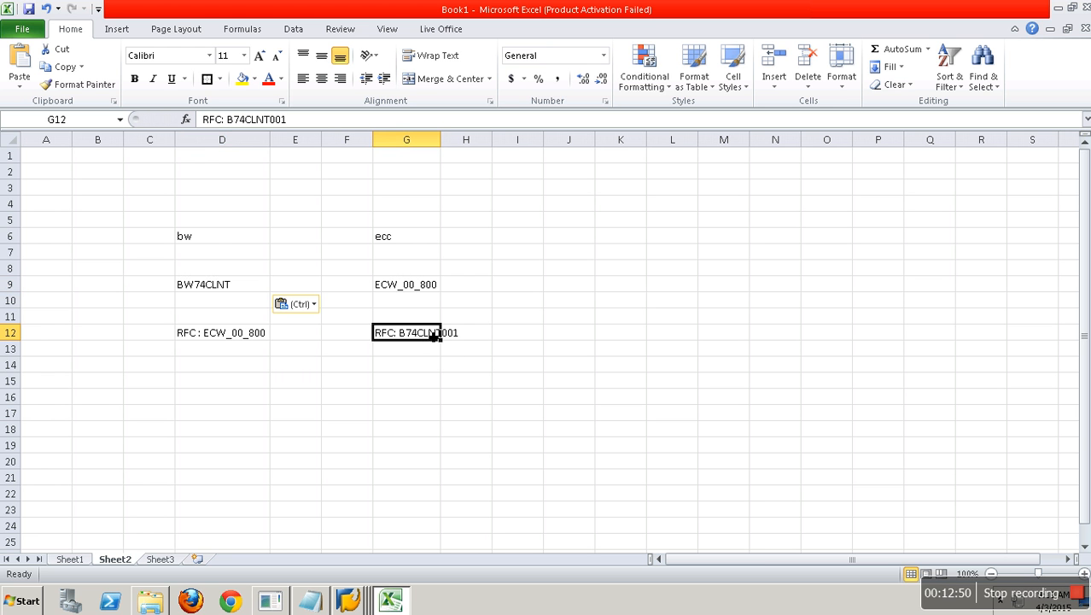
left_click_drag(227, 120, 292, 126)
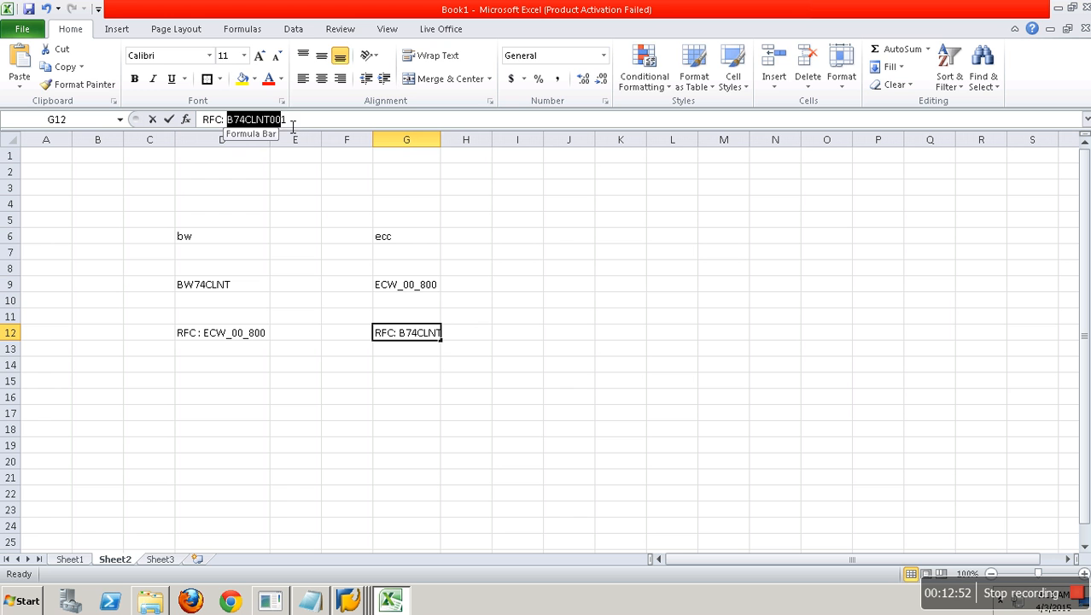
key("ctrl+v")
left_click(531, 424)
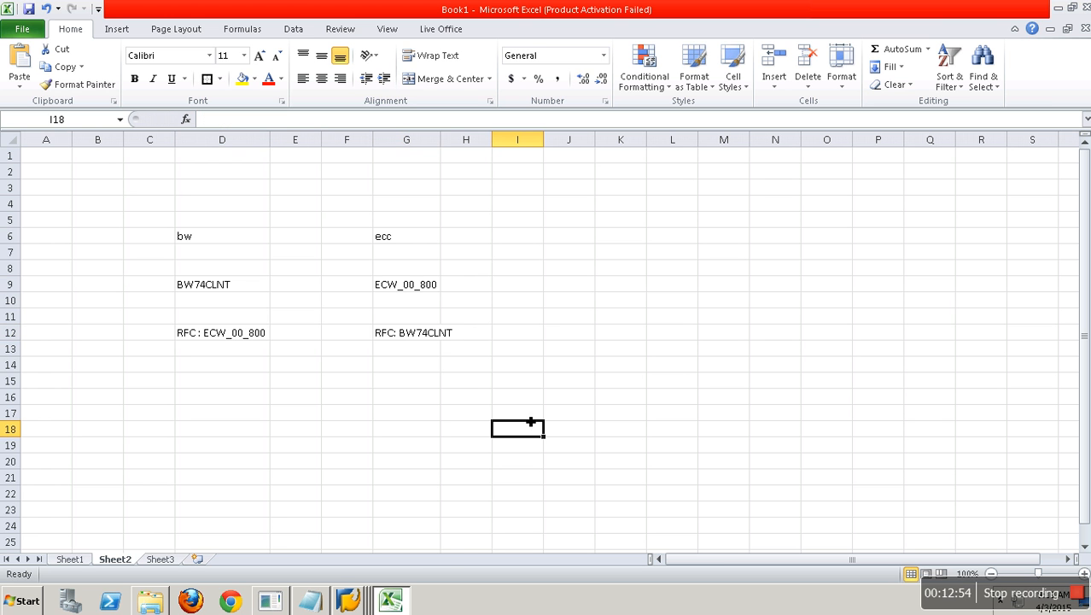
left_click(349, 601)
- Close the client 001 details and return to SAP Easy Access
left_click(356, 562)
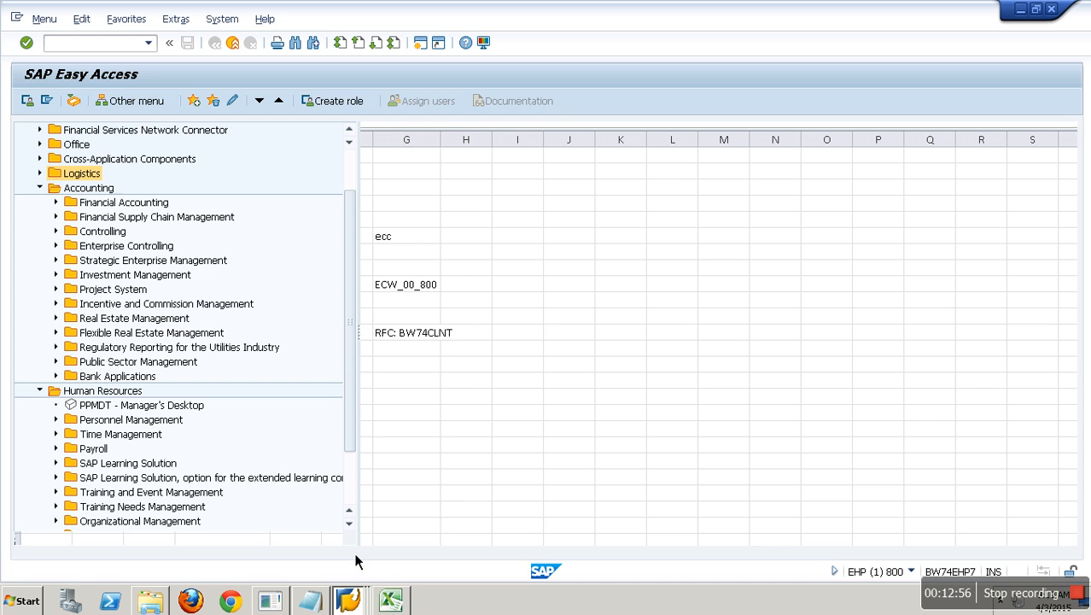
left_click(367, 602)
left_click(355, 563)
left_click(233, 44)
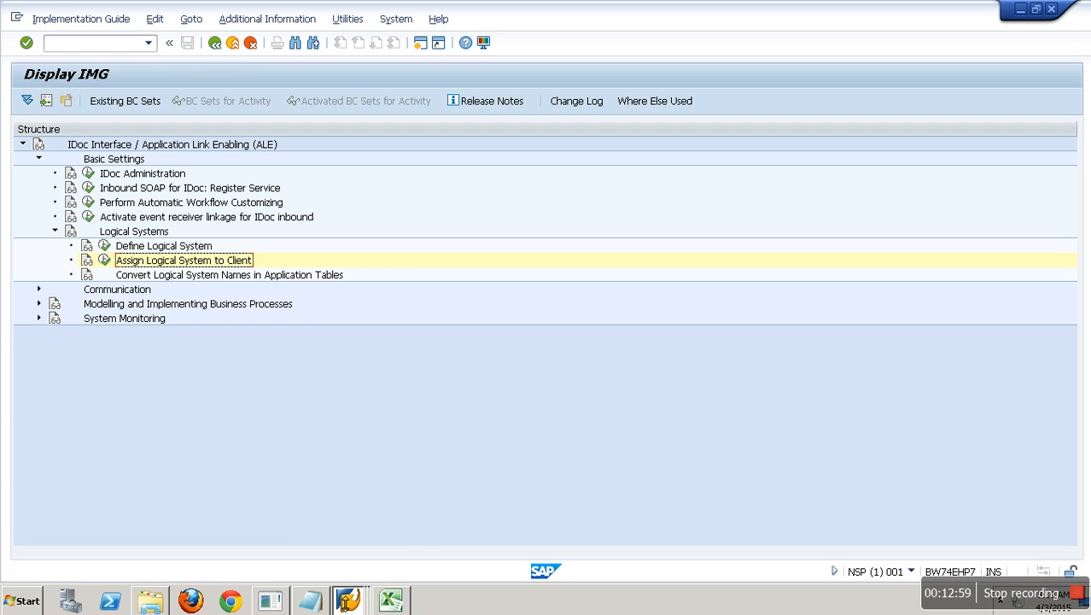
left_click(348, 601)
left_click(335, 544)
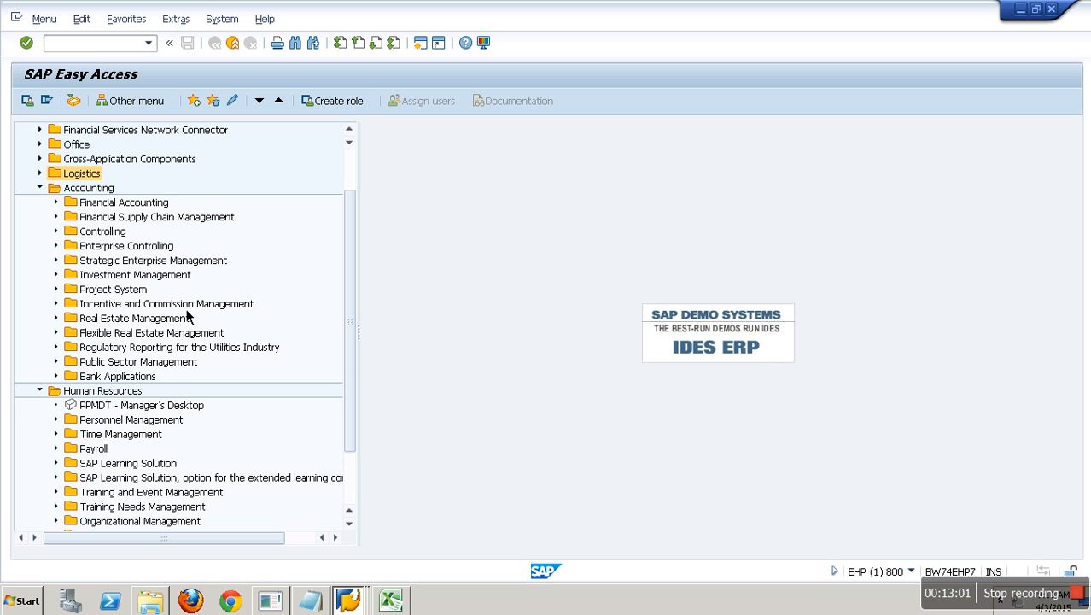
- Open SM59 and select the existing BW74CLNT destination under ABAP Connections
left_click(88, 49)
type("SM59")
key("Return")
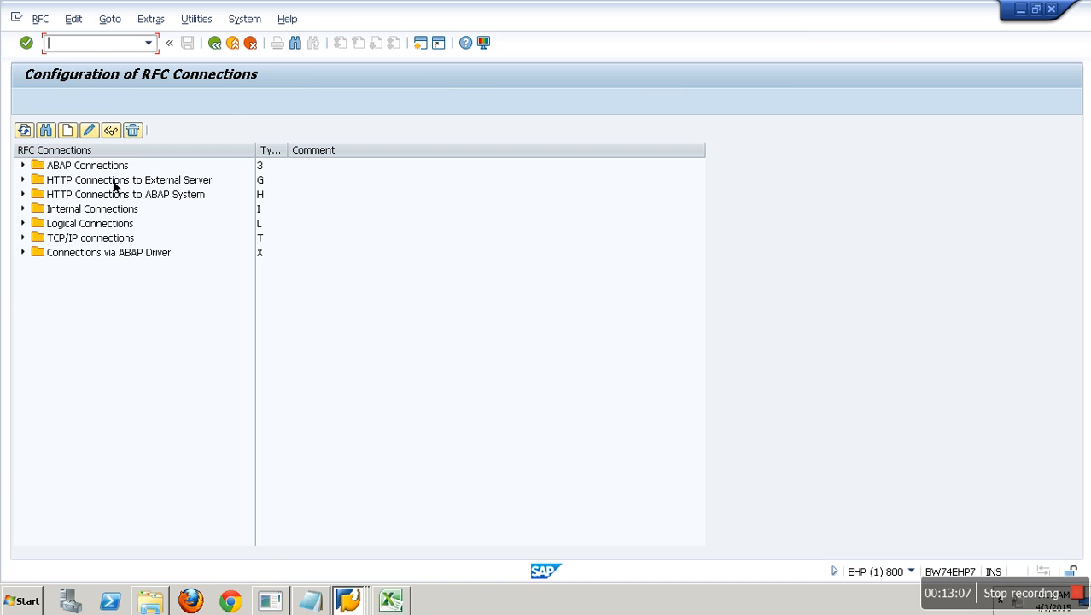
left_click(76, 171)
left_click(24, 167)
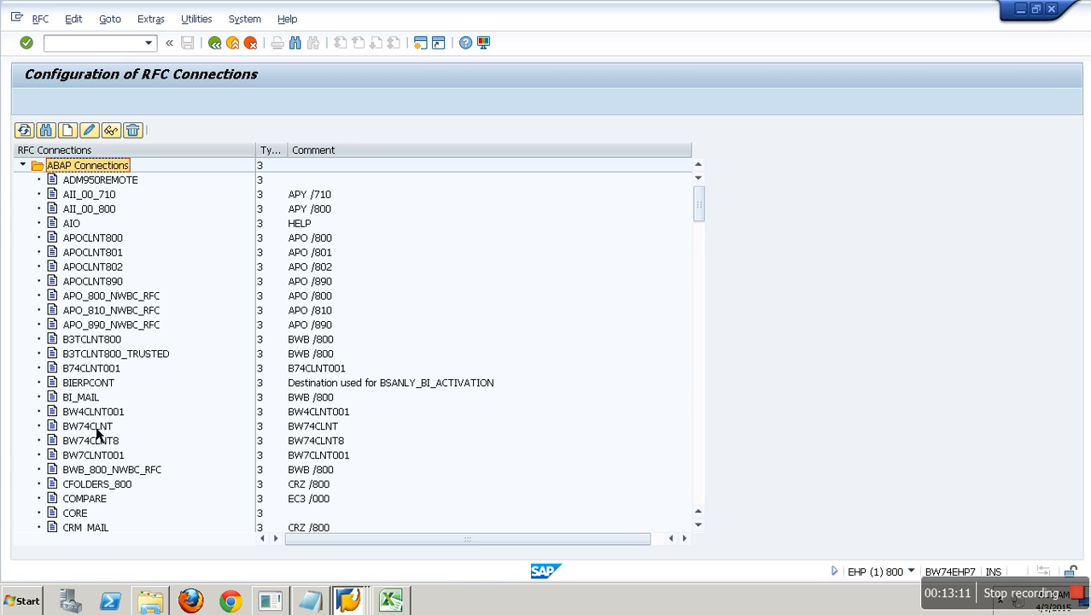
left_click(90, 426)
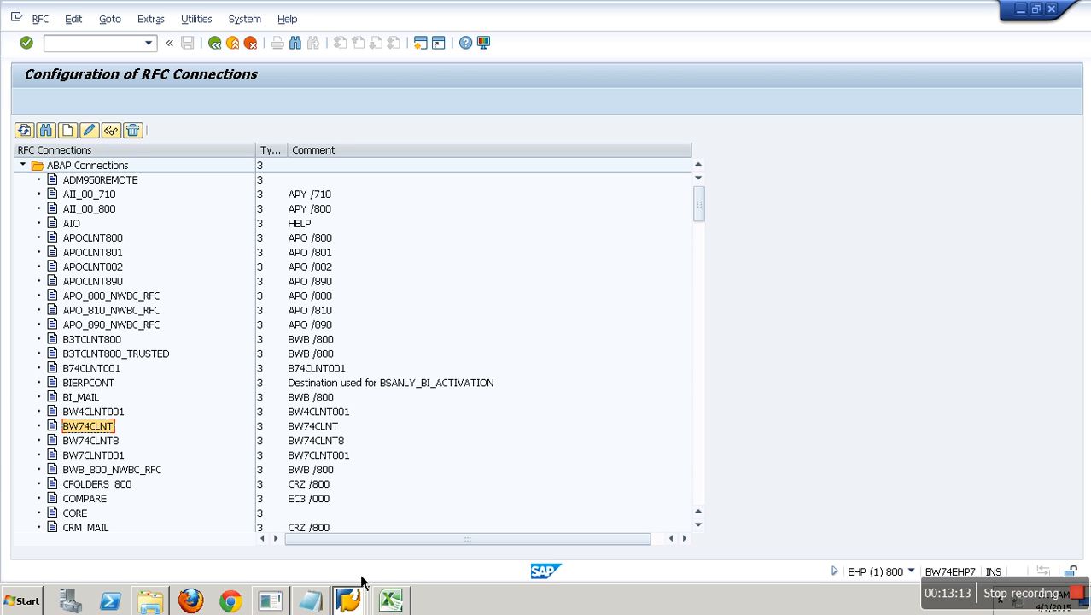
left_click(388, 603)
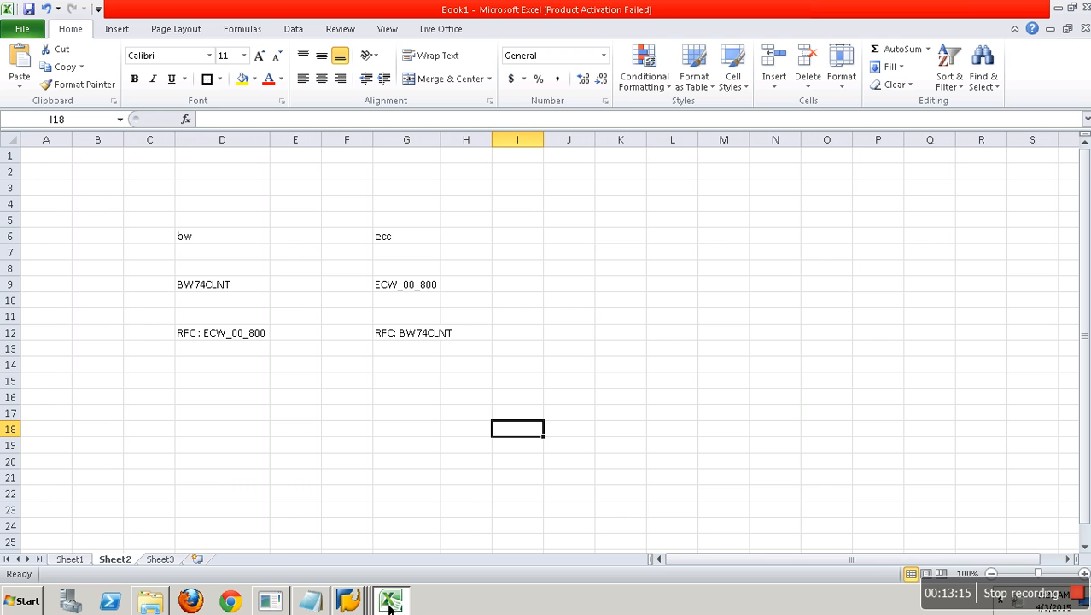
- Delete the old BW74CLNT RFC destination
left_click(389, 603)
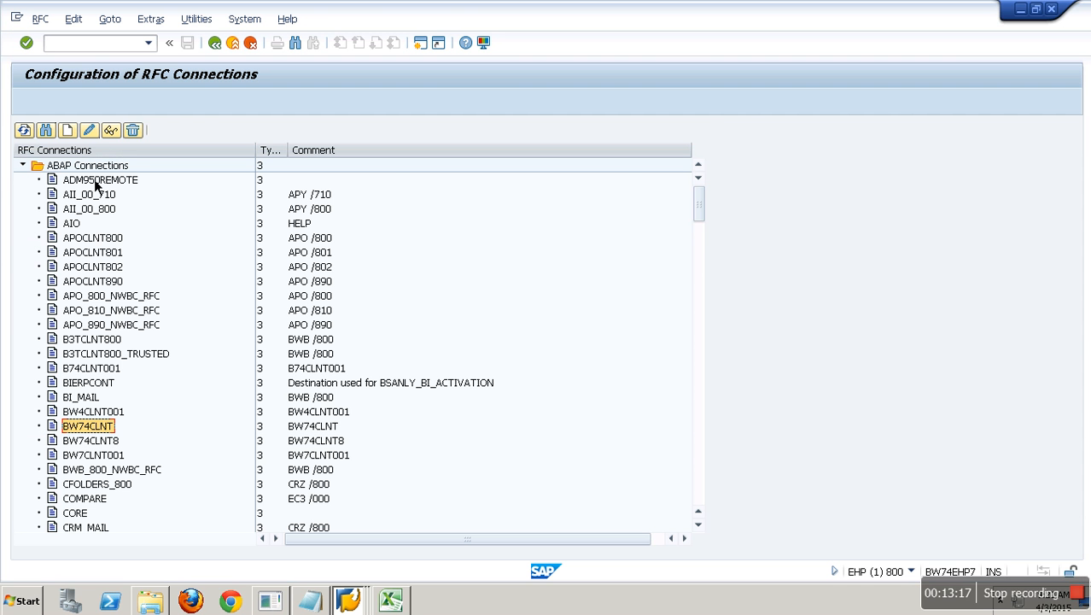
key("shift+F2")
left_click(243, 313)
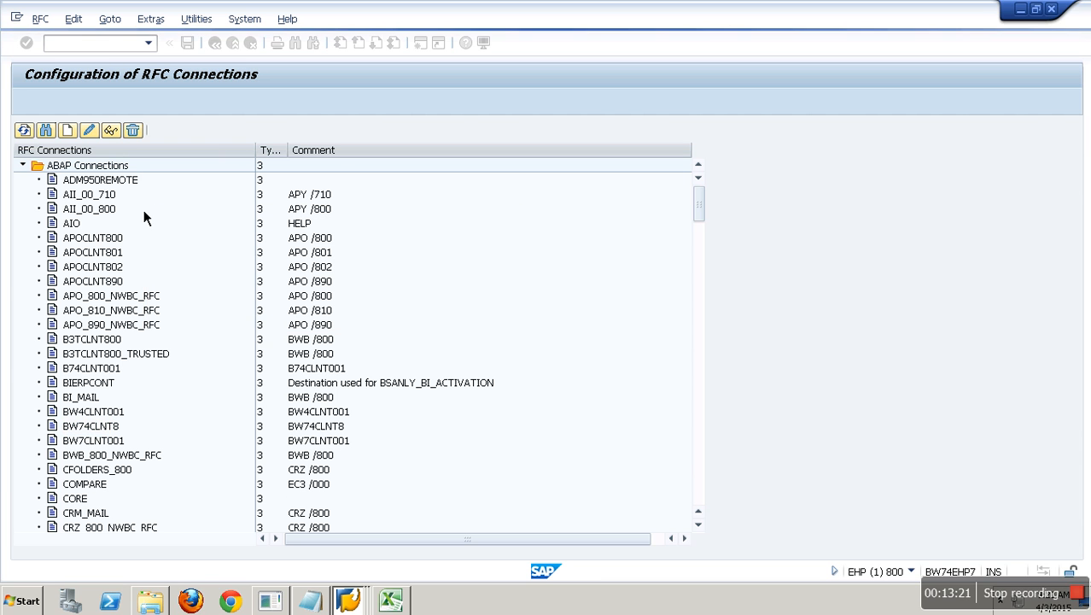
- Create a new ABAP destination BW74CLNT with BW74CLNT in Descriptions 1, 2 and 3
left_click(100, 163)
left_click(69, 131)
key("ctrl+v")
left_click(189, 187)
key("ctrl+v")
left_click(188, 203)
key("ctrl+v")
left_click(183, 219)
key("ctrl+v")
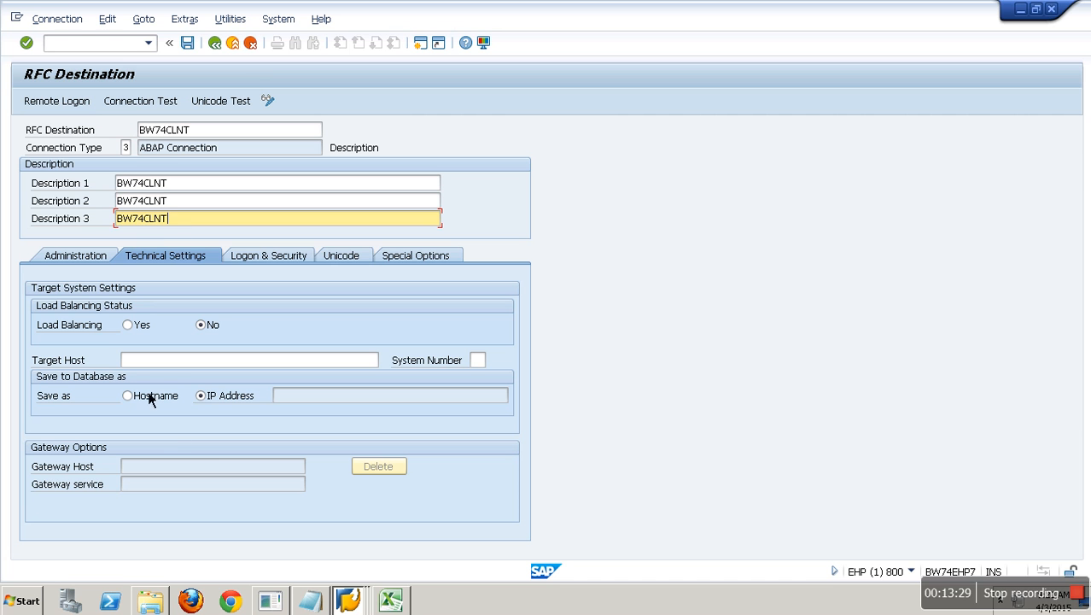
left_click(350, 600)
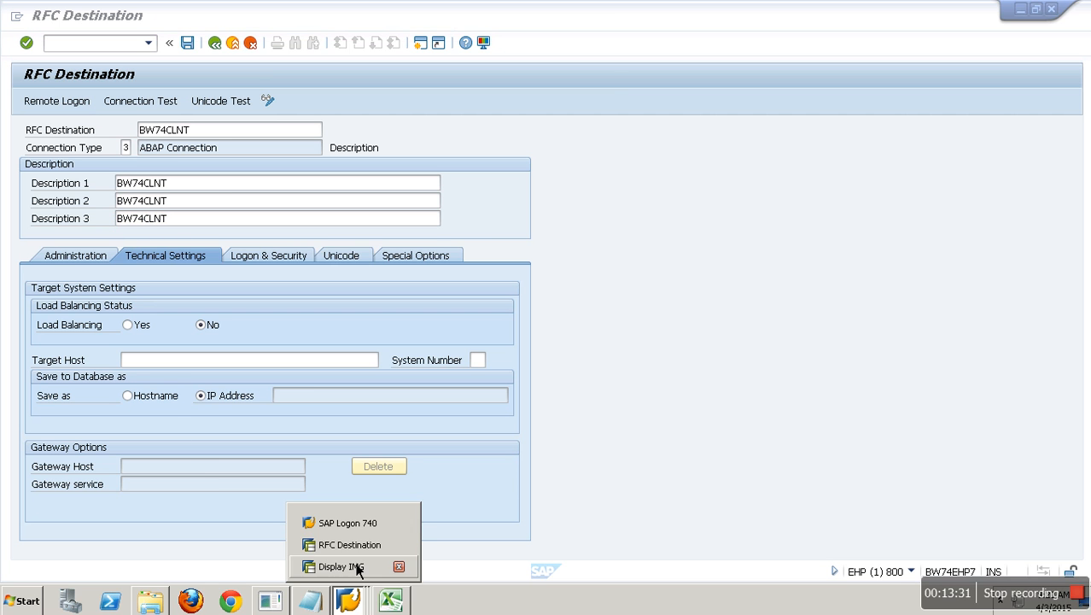
left_click(348, 523)
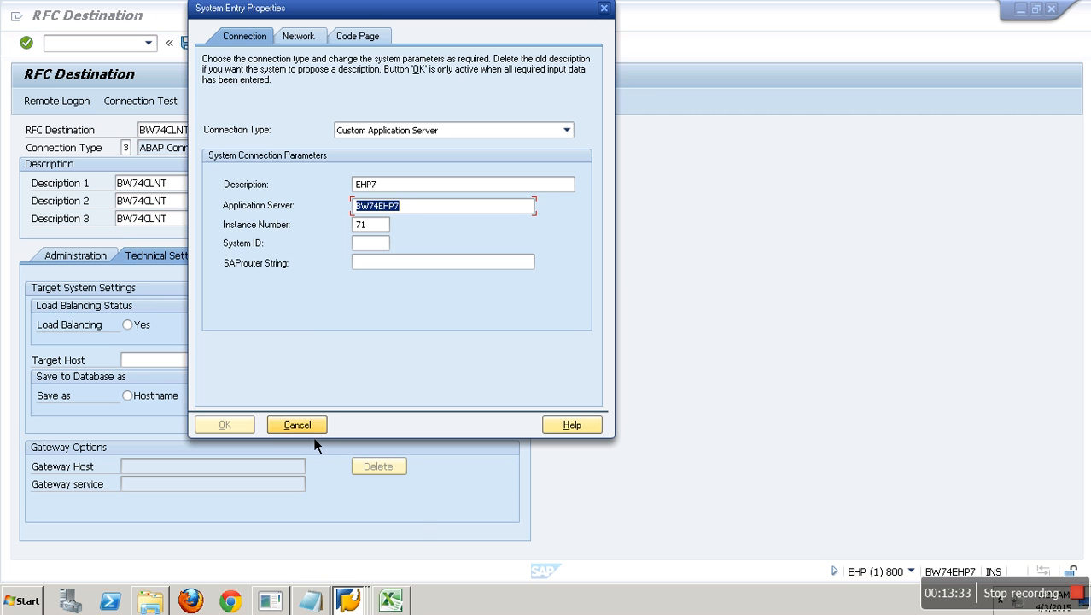
left_click(299, 426)
left_click(274, 162)
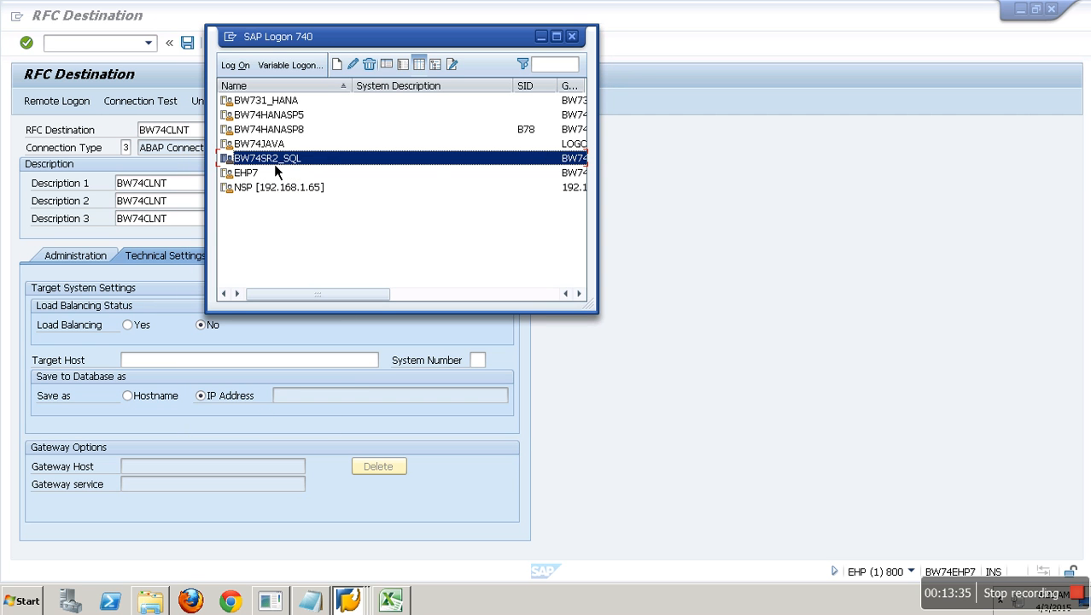
right_click(294, 166)
left_click(350, 248)
double_click(427, 211)
key("ctrl+c")
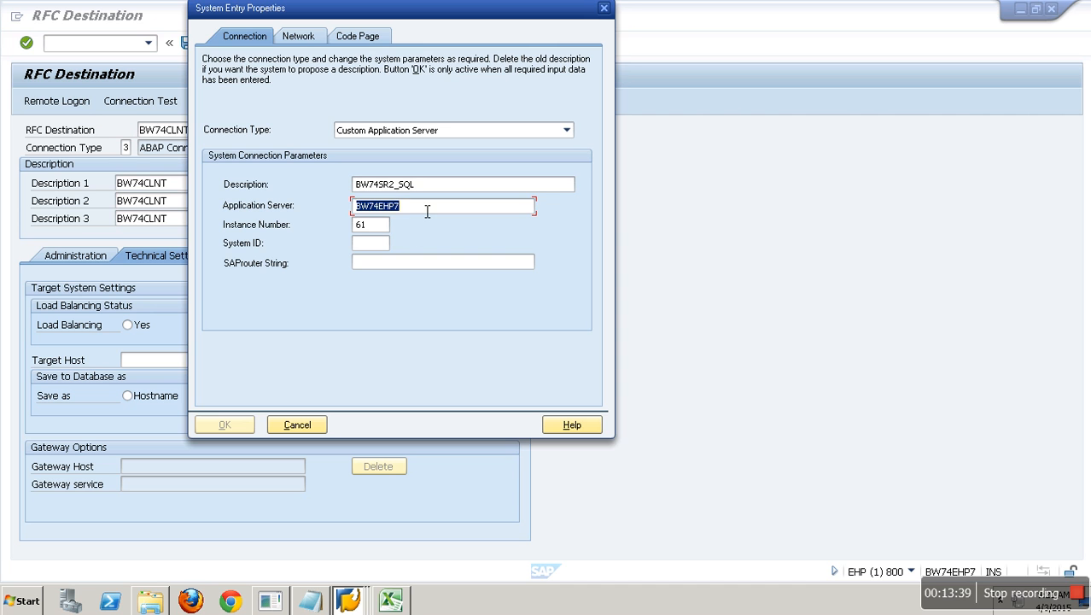
left_click(169, 363)
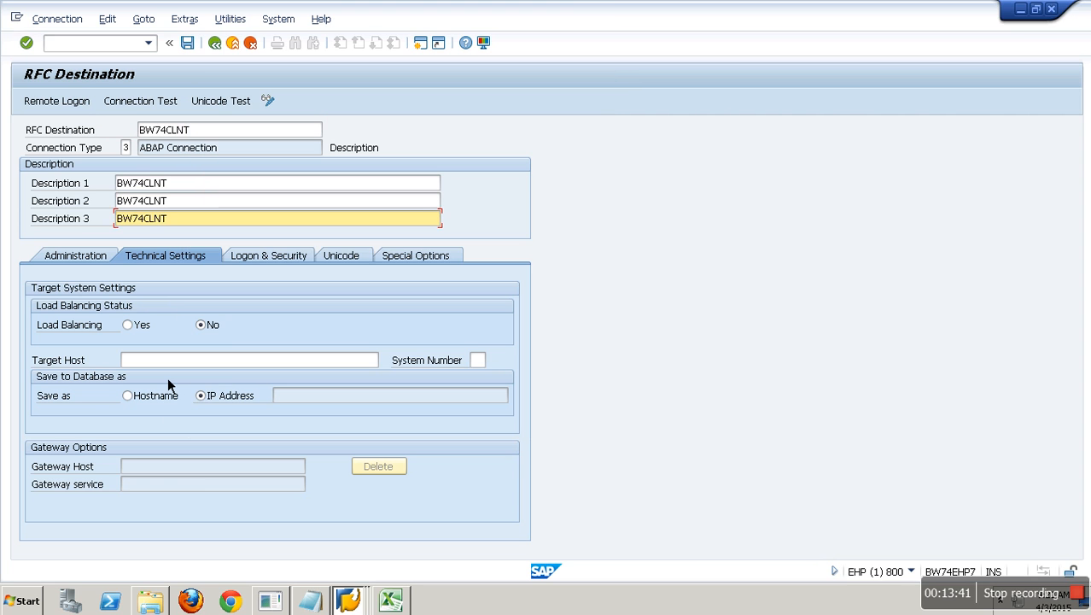
- Set the target host to BW74EHP7 and the system number to 01
key("ctrl+v")
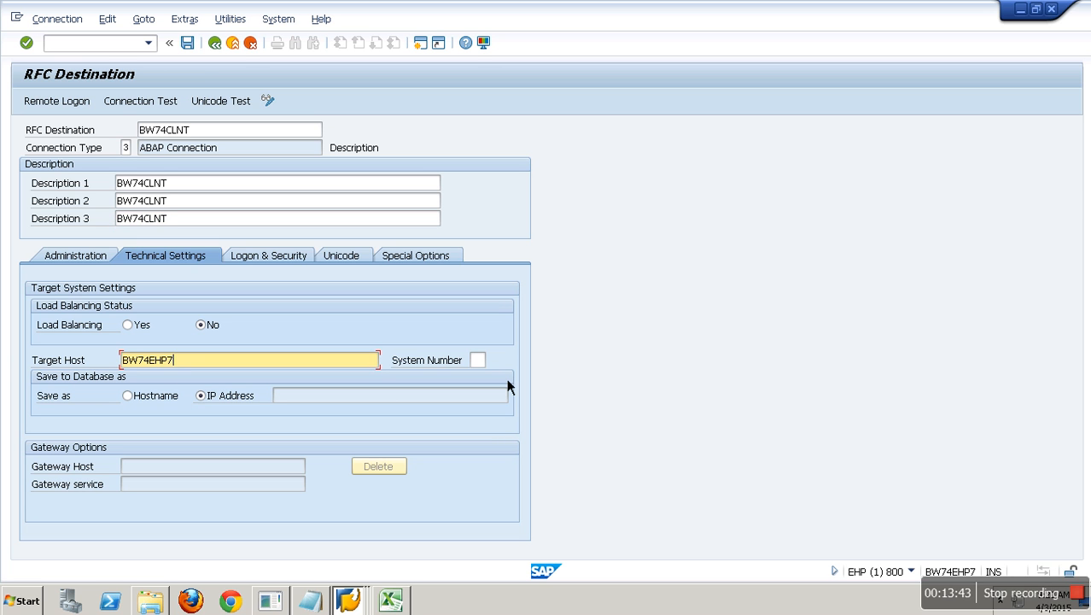
left_click(478, 360)
type("01")
key("Return")
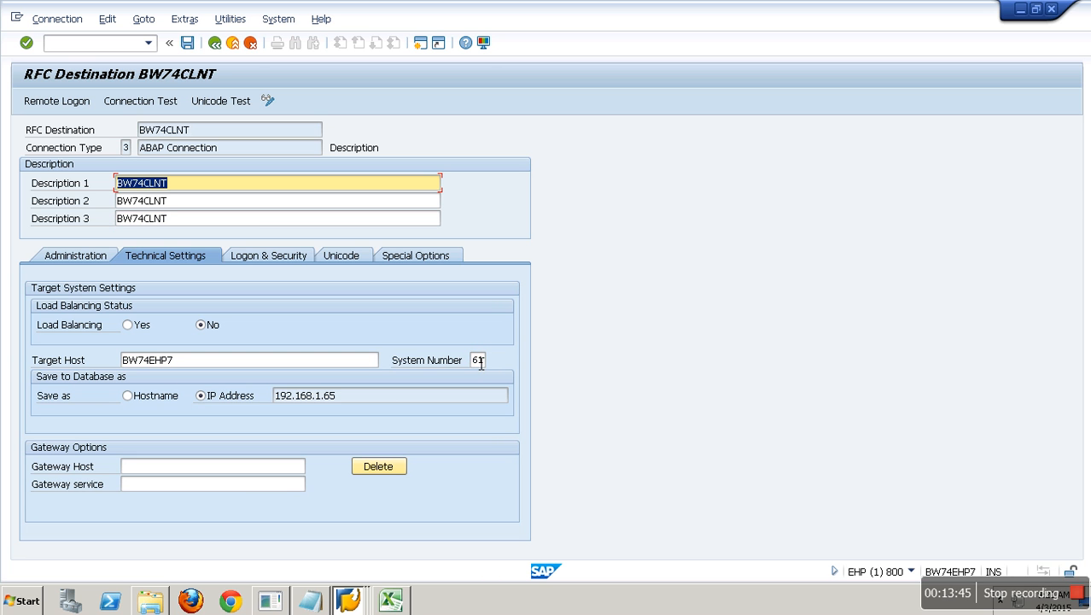
- Enter logon language EN, client 001, the logon user and password, then save BW74CLNT
left_click(274, 258)
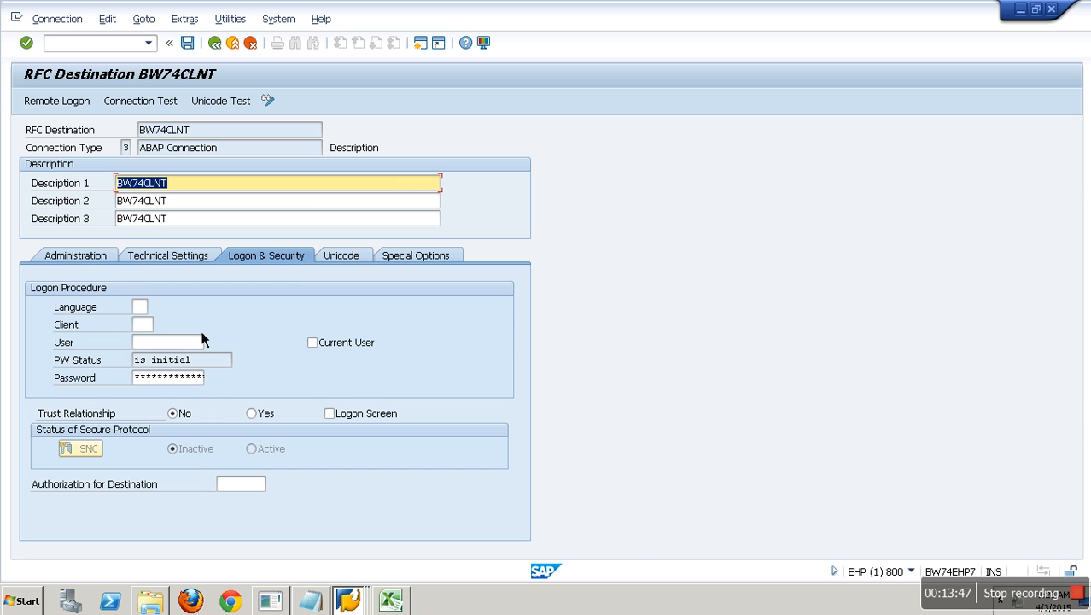
left_click(142, 308)
type("EN")
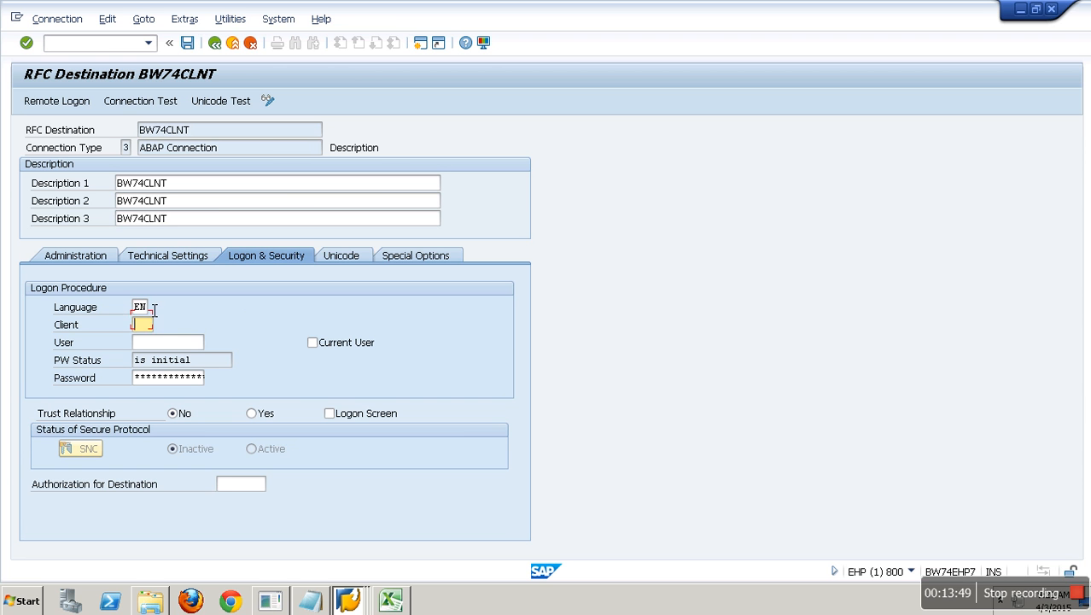
type("001")
key("Tab")
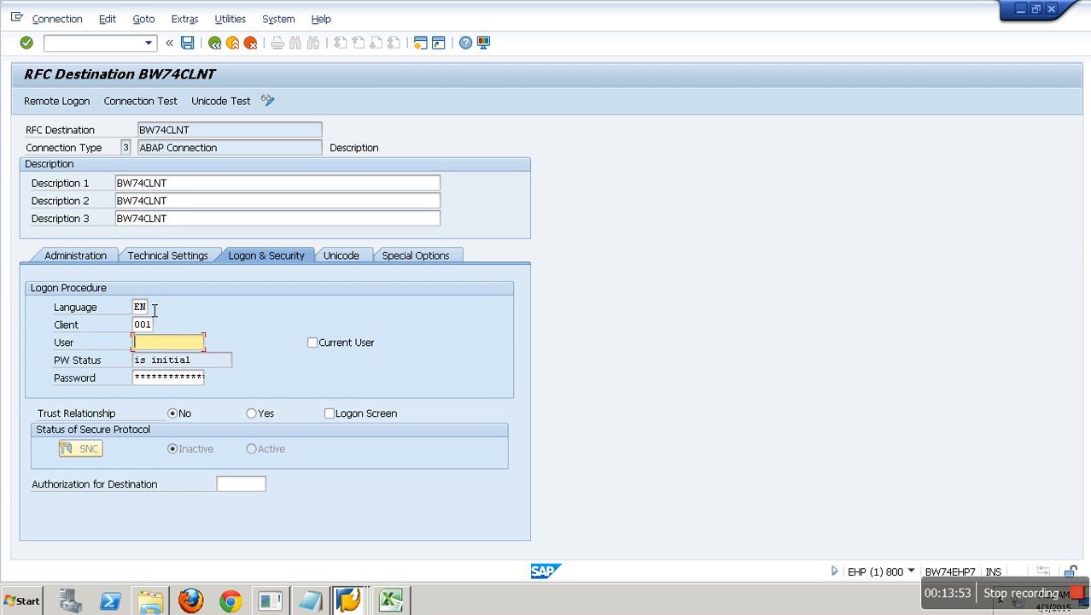
type("HANA")
key("Tab")
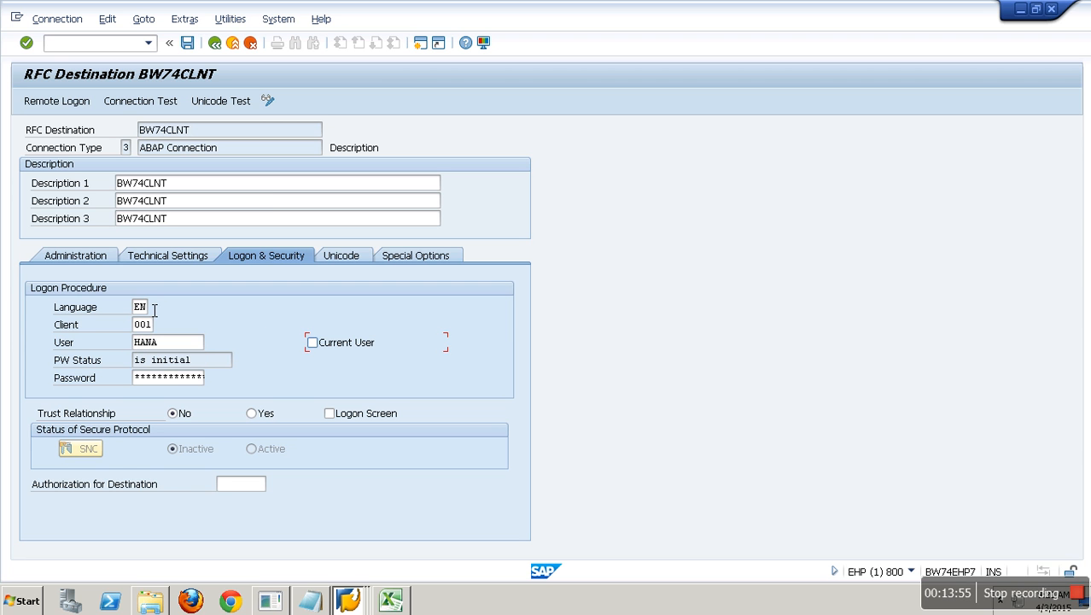
key("Tab")
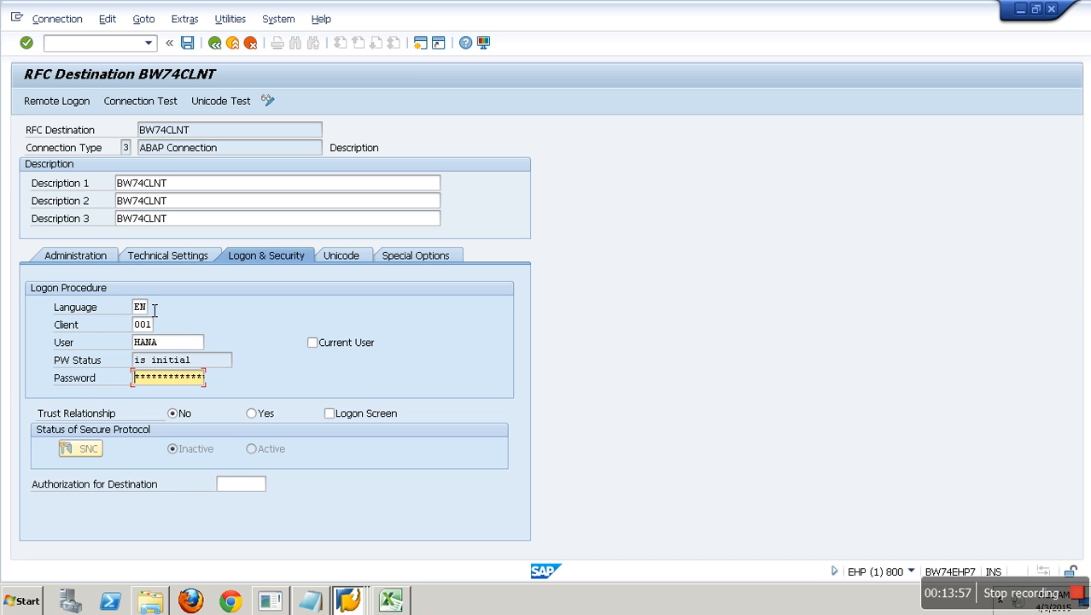
type("********")
left_click(189, 43)
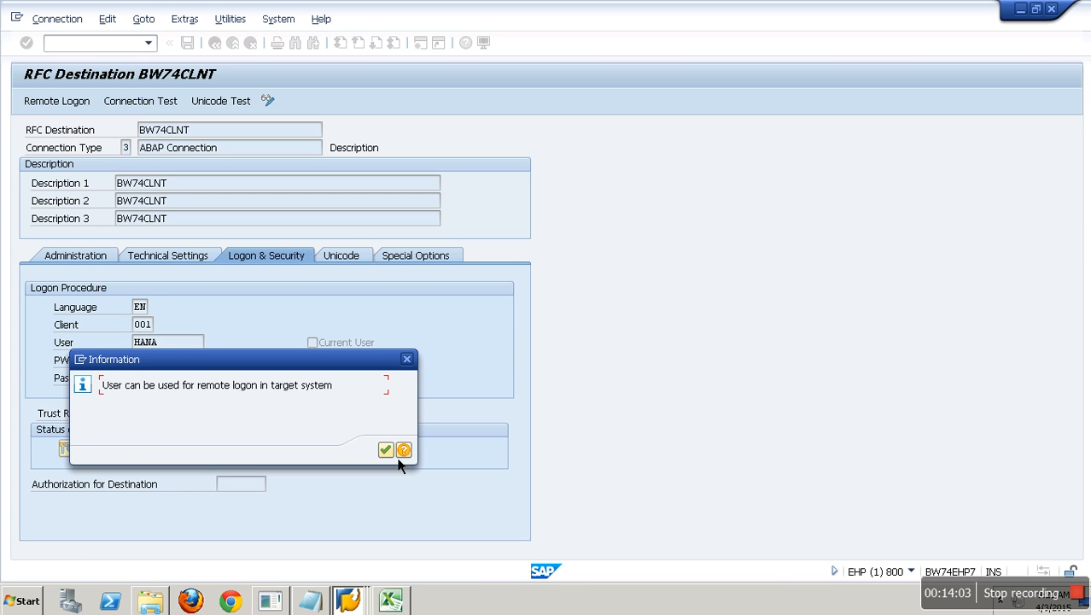
left_click(386, 449)
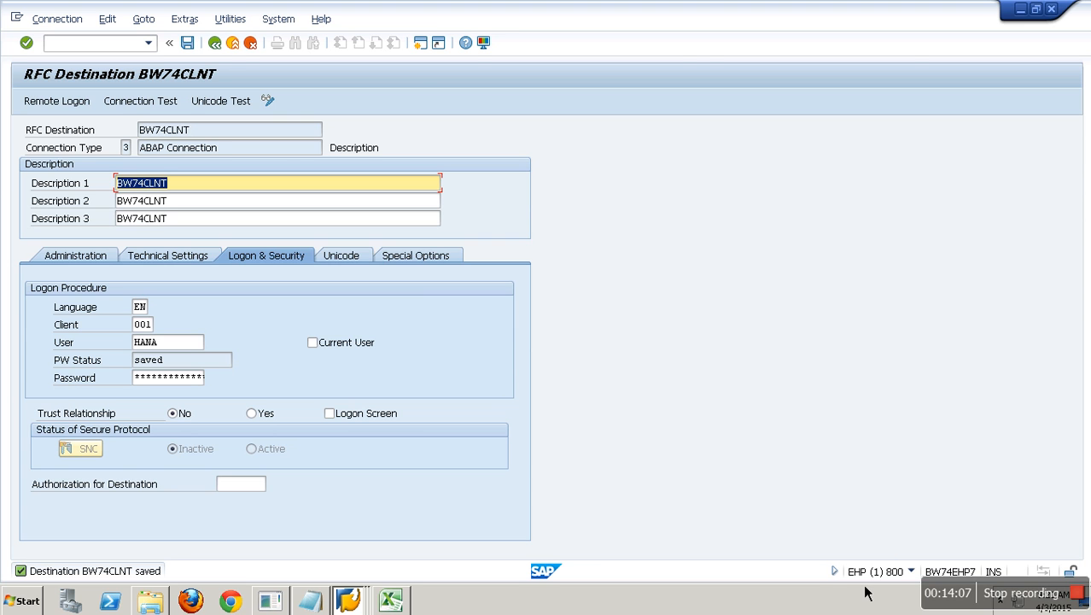
- Test the BW74CLNT connection and log on remotely to NSP client 001, then leave SM59
left_click(175, 103)
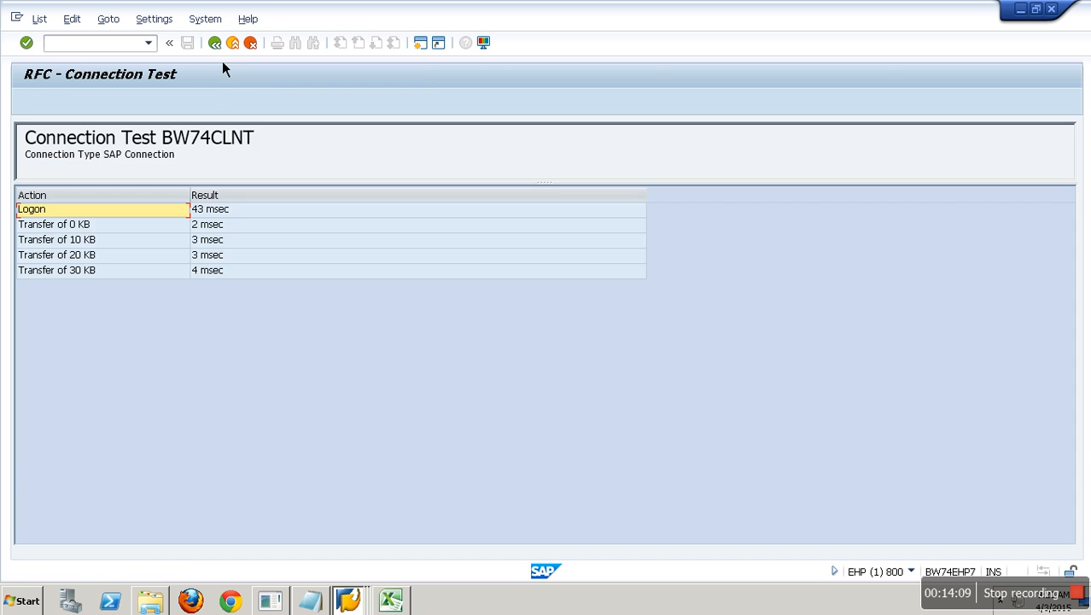
left_click(214, 43)
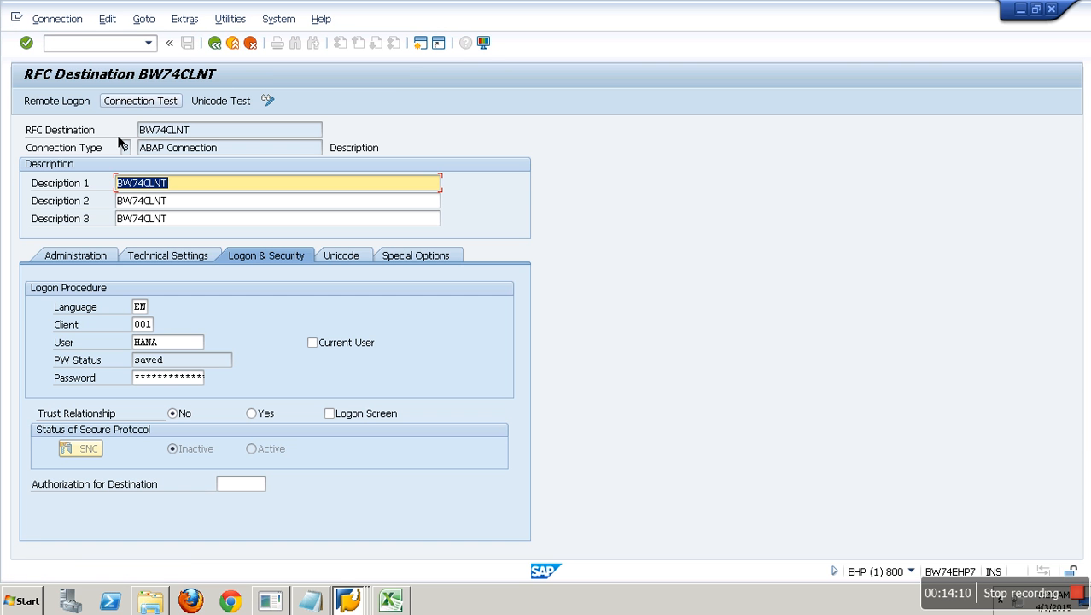
left_click(92, 106)
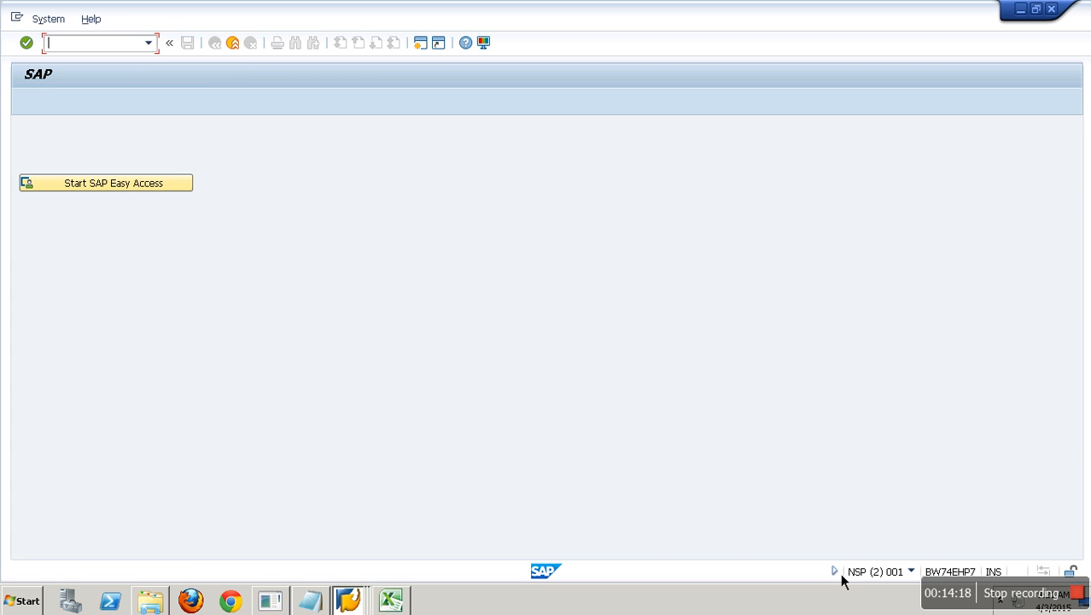
left_click(236, 50)
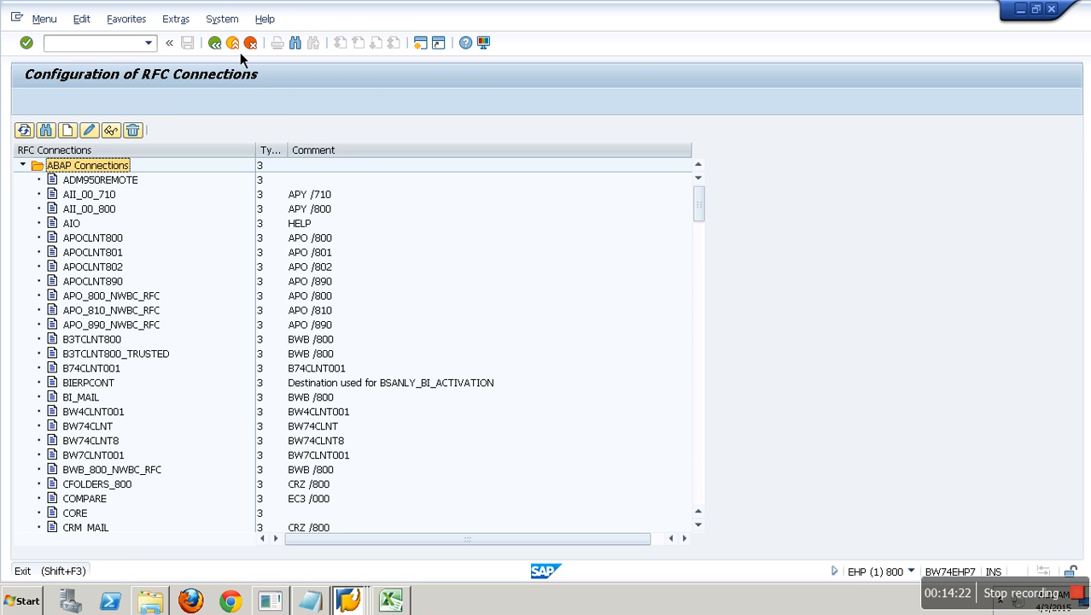
left_click(240, 52)
- Start the Data Warehousing Workbench with /nrsa1 in the Display IMG session
left_click(348, 600)
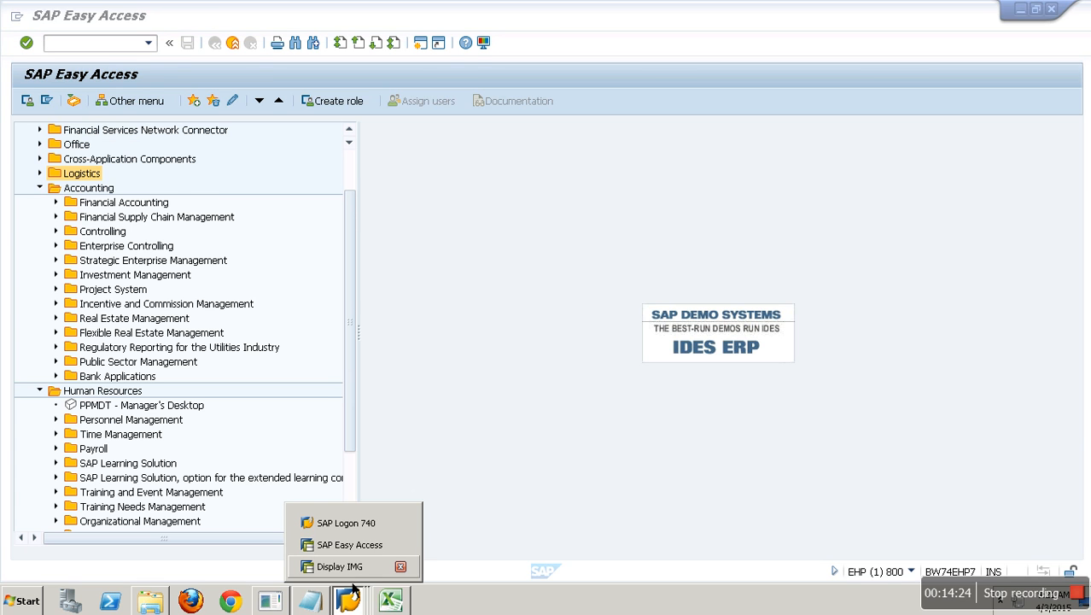
left_click(340, 566)
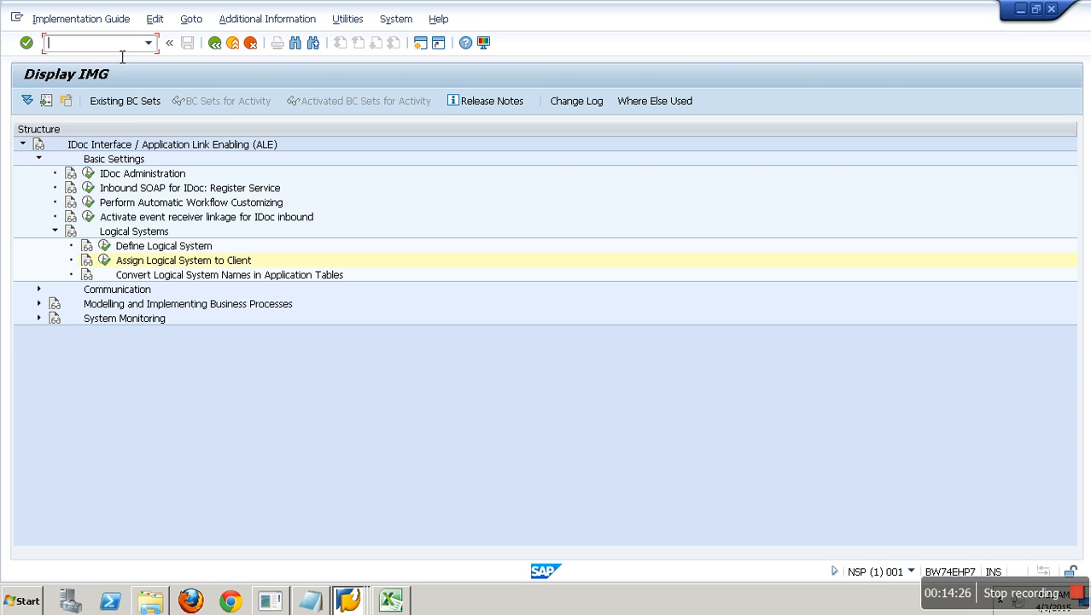
type("/nrsa1")
key("Return")
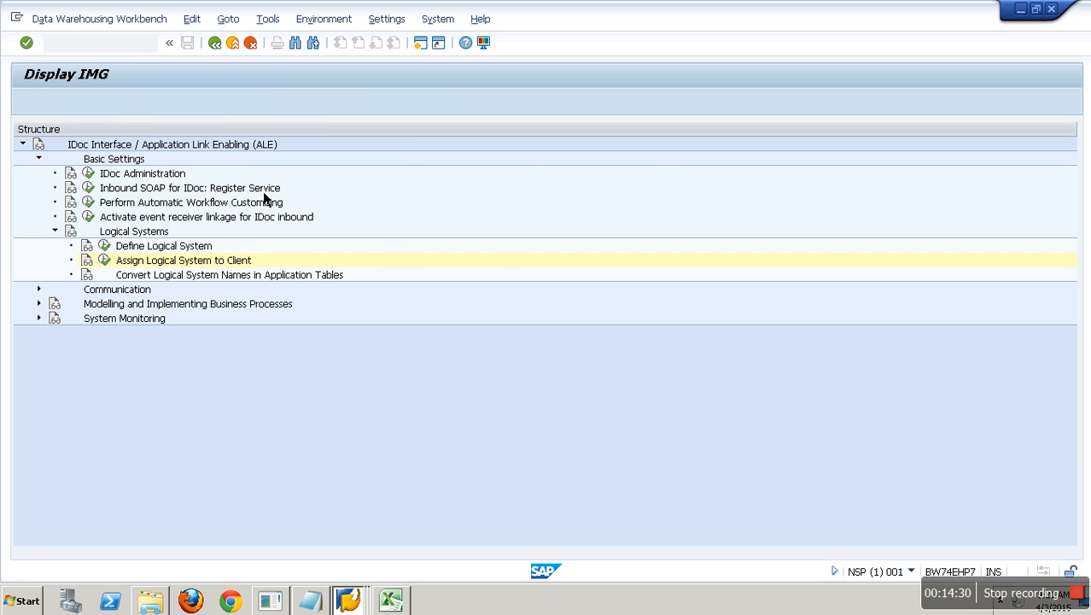
- Create a new source system in the SAP folder using the Manually Create SAP System type
left_click(181, 206)
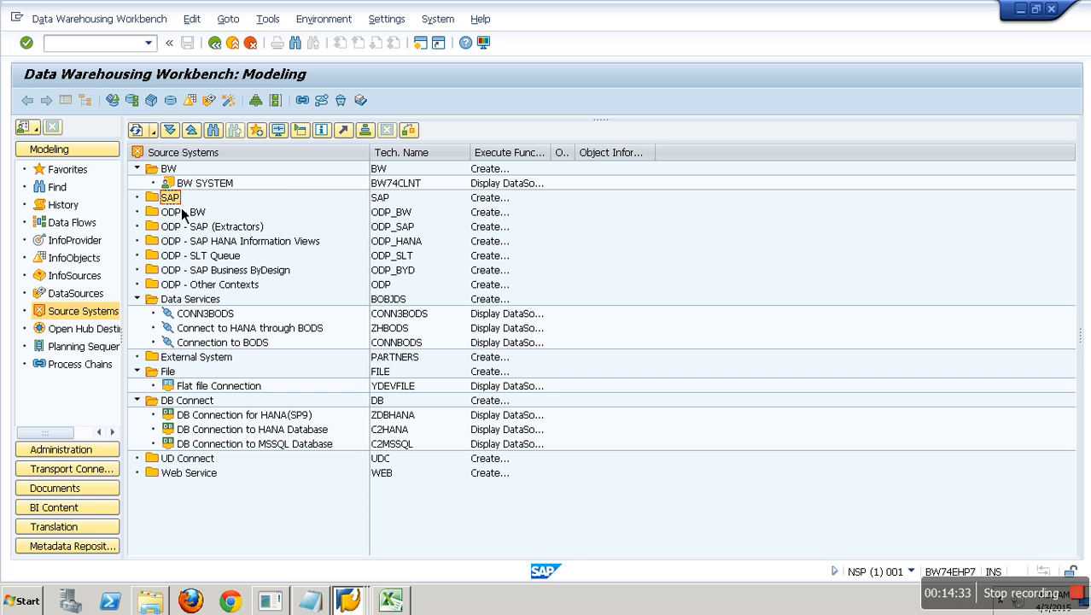
right_click(184, 157)
left_click(216, 161)
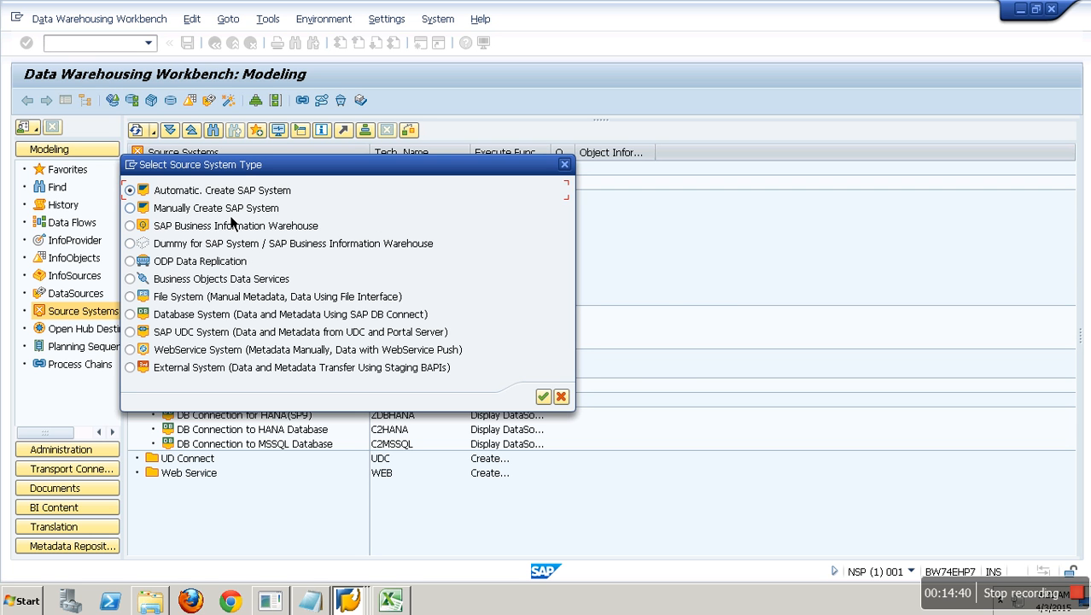
left_click(226, 213)
left_click(543, 396)
left_click(240, 195)
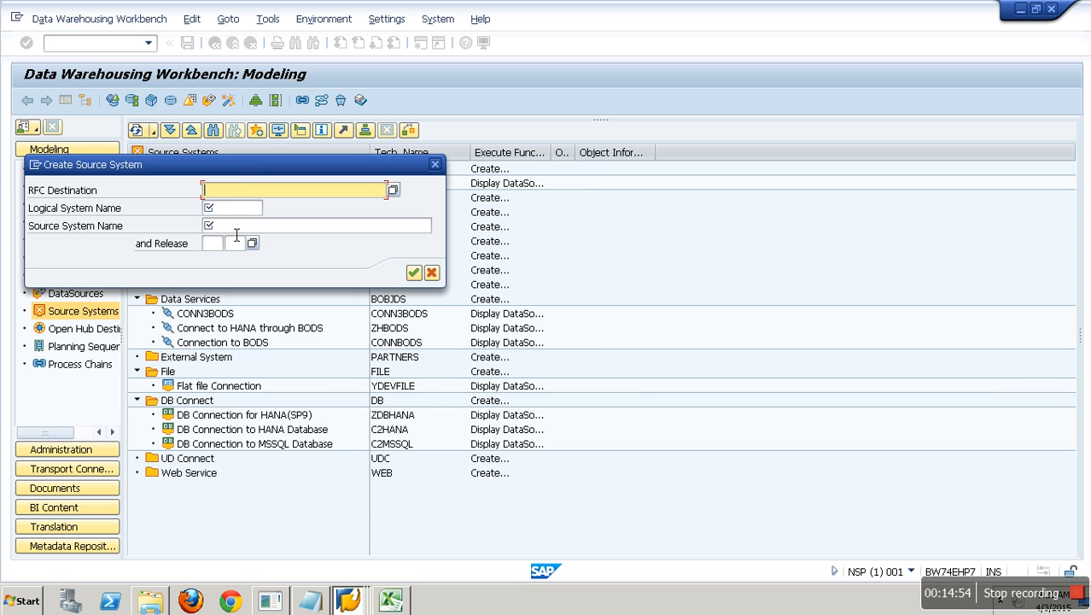
- Enter ECW_00_800 as RFC destination, logical system and source system name, then save the destination
type("BW74EHP7")
key("BackSpace")
key("BackSpace")
key("BackSpace")
key("BackSpace")
key("BackSpace")
key("BackSpace")
key("BackSpace")
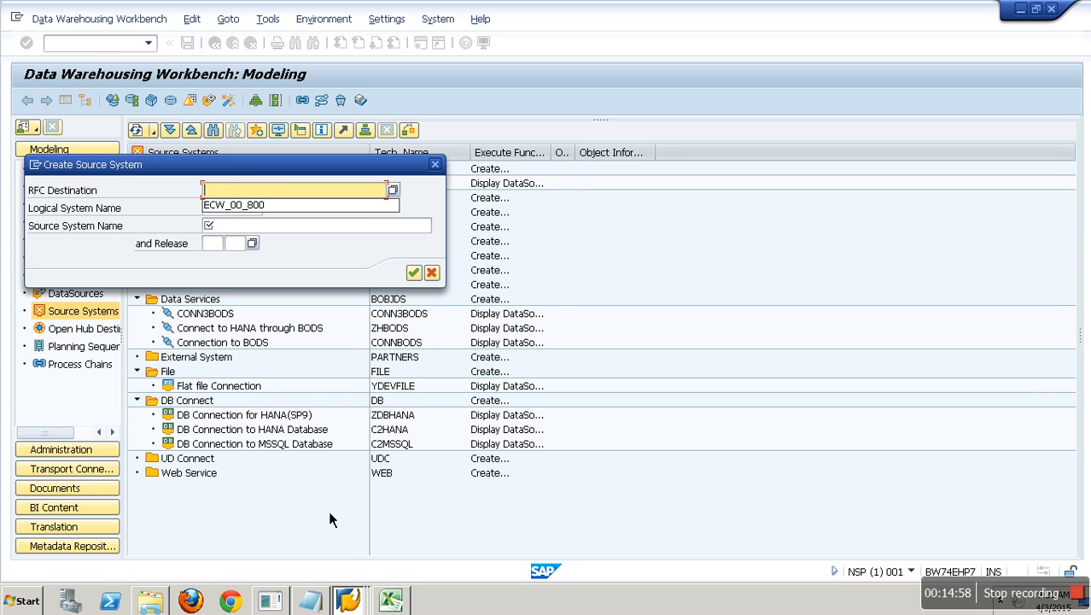
left_click(256, 206)
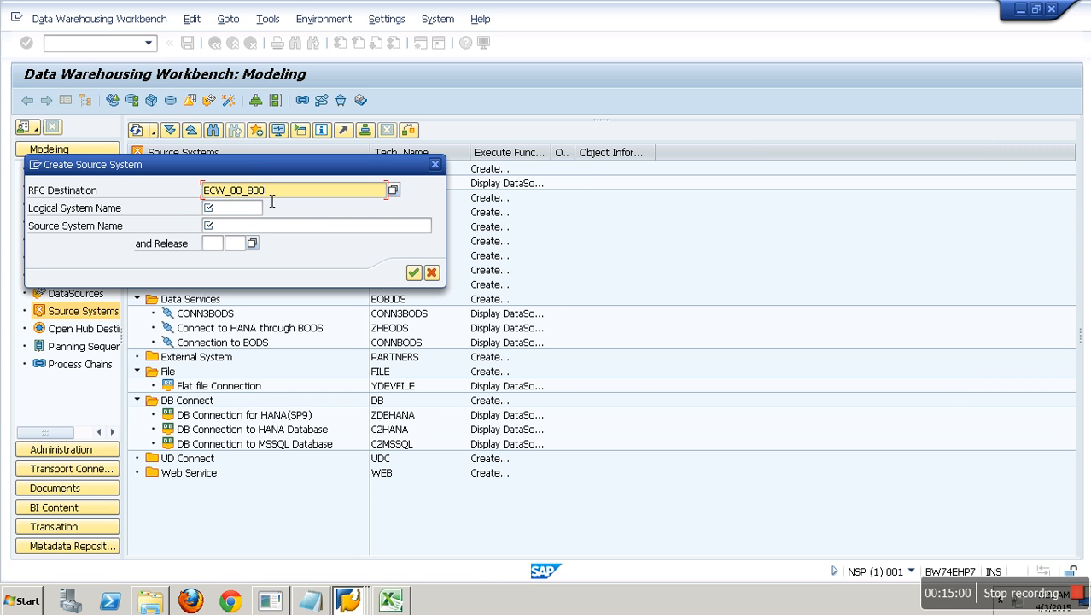
left_click_drag(288, 191, 180, 209)
key("ctrl+c")
left_click(247, 211)
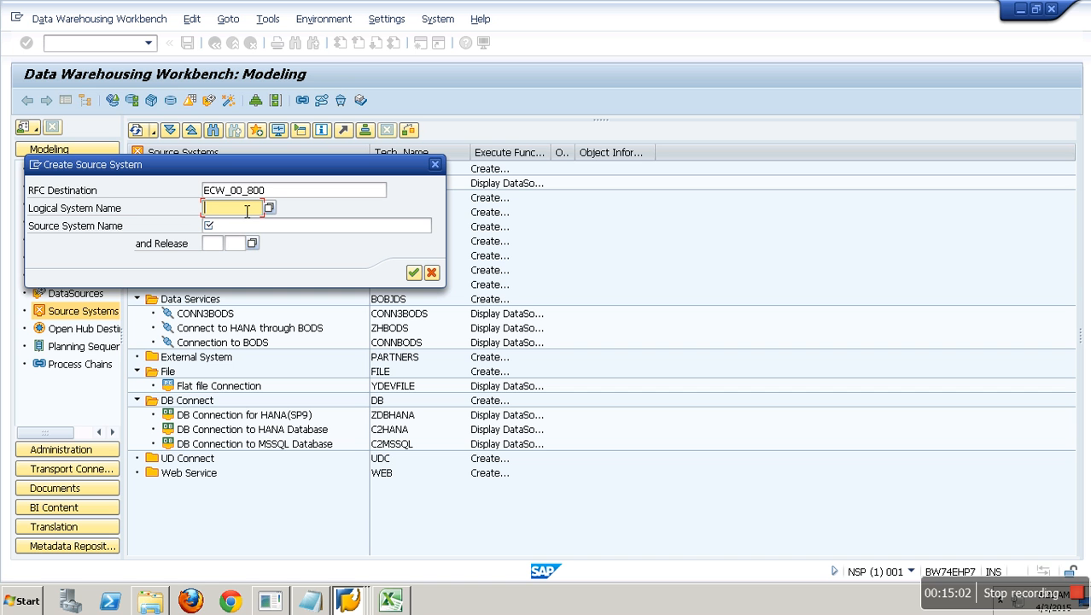
key("ctrl+v")
left_click(257, 229)
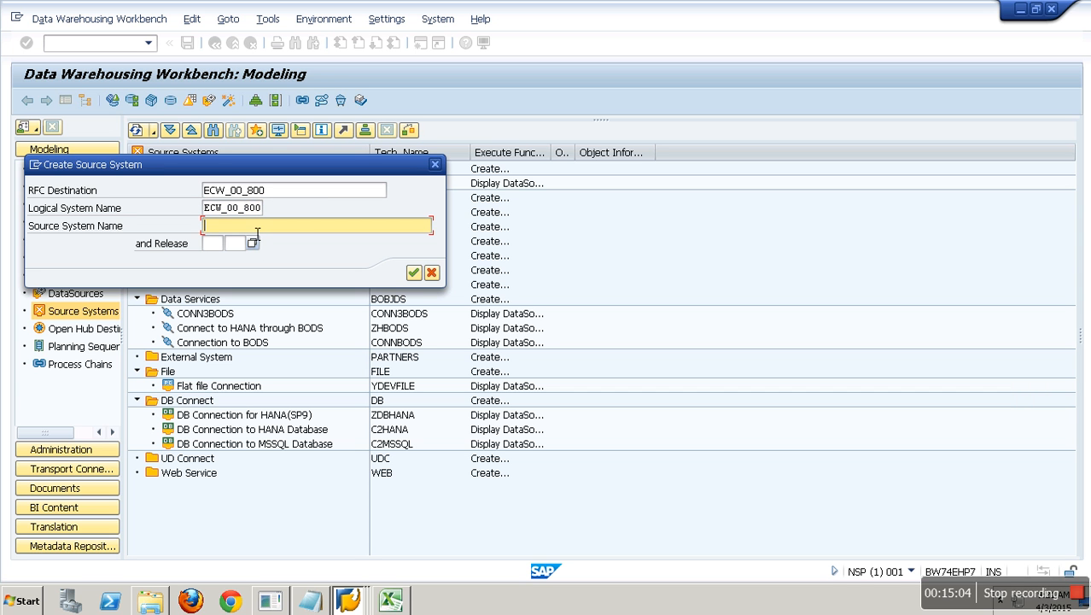
key("ctrl+v")
left_click(413, 272)
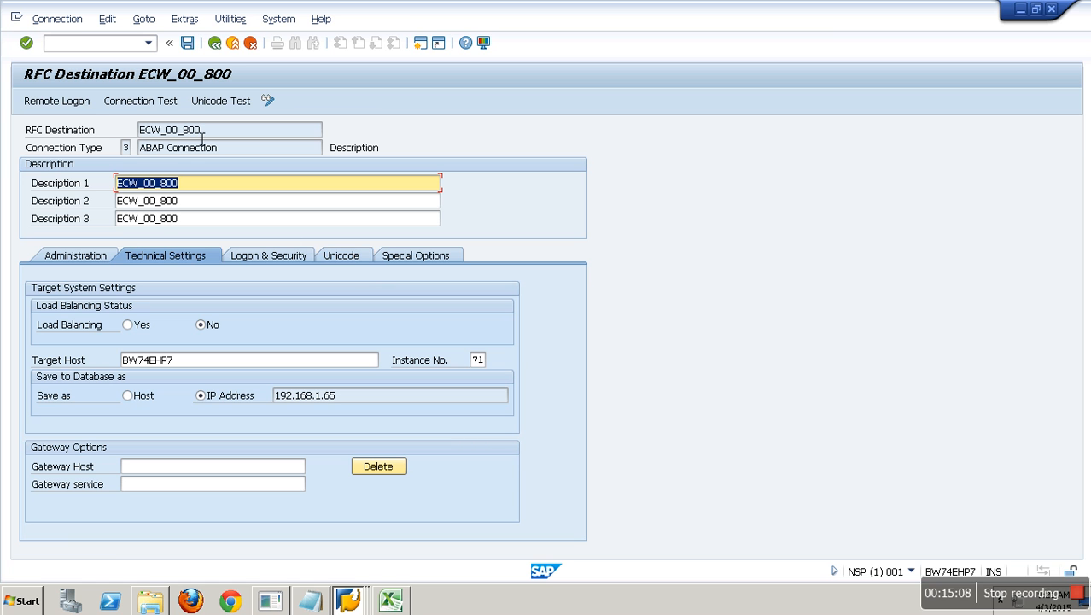
left_click(227, 47)
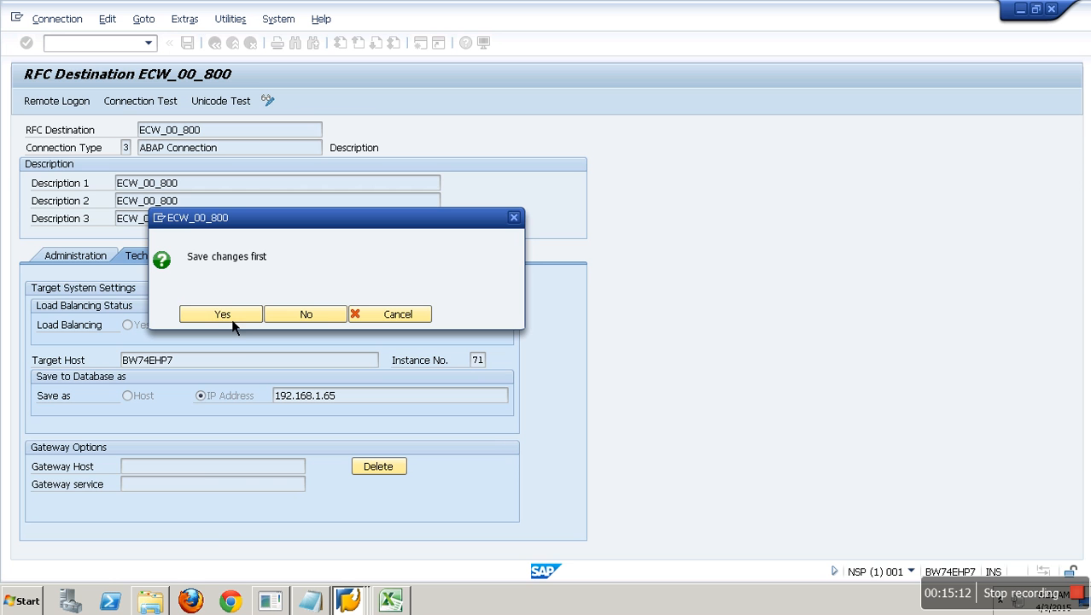
left_click(224, 314)
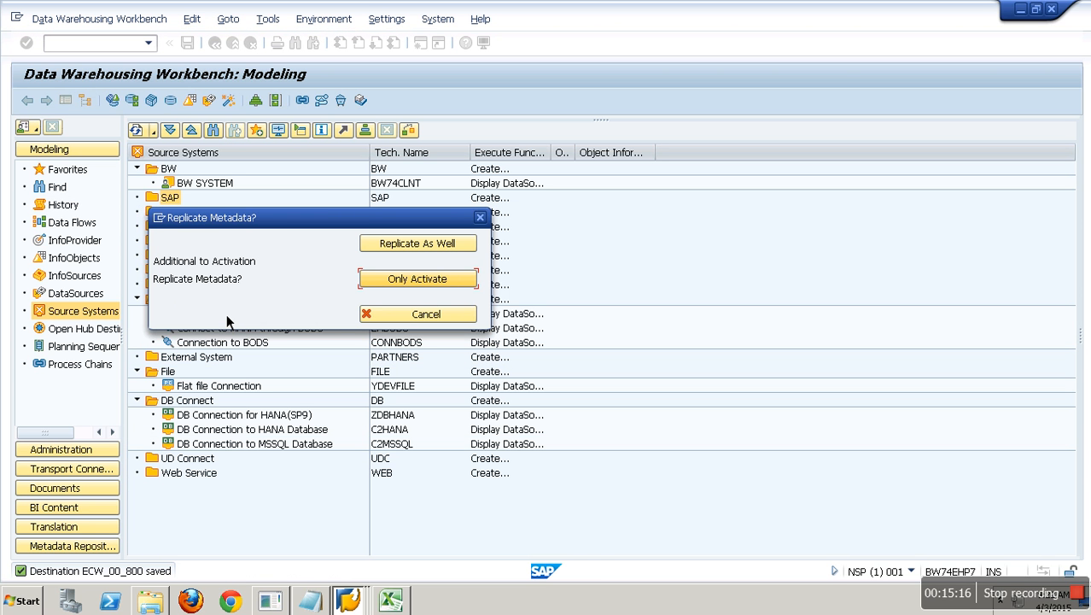
- Activate ECW_00_800 with Only Activate, refresh the tree and run a Check on it
left_click(444, 281)
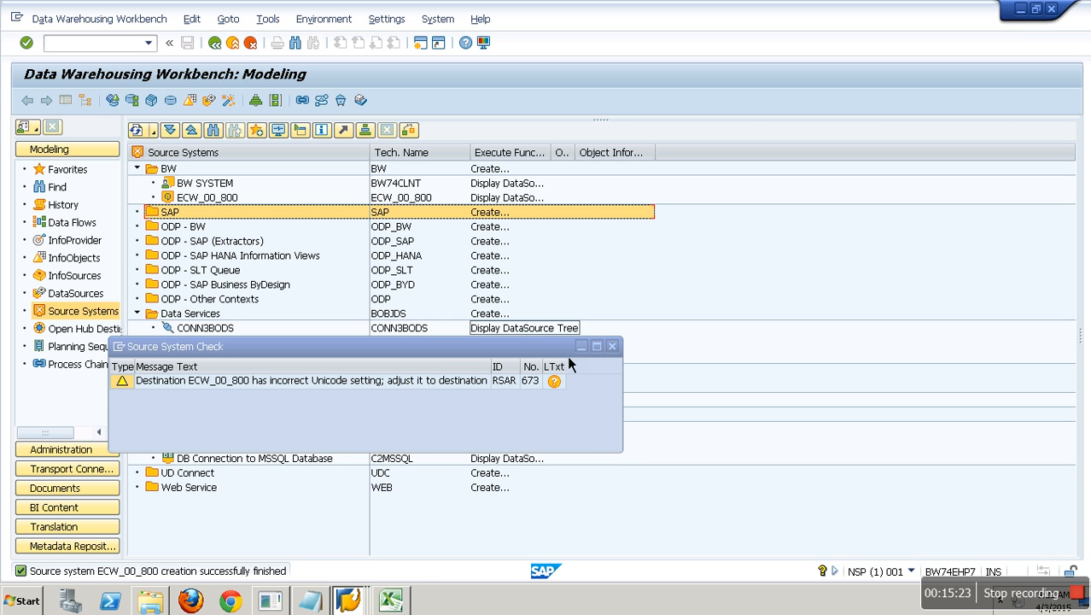
left_click(612, 346)
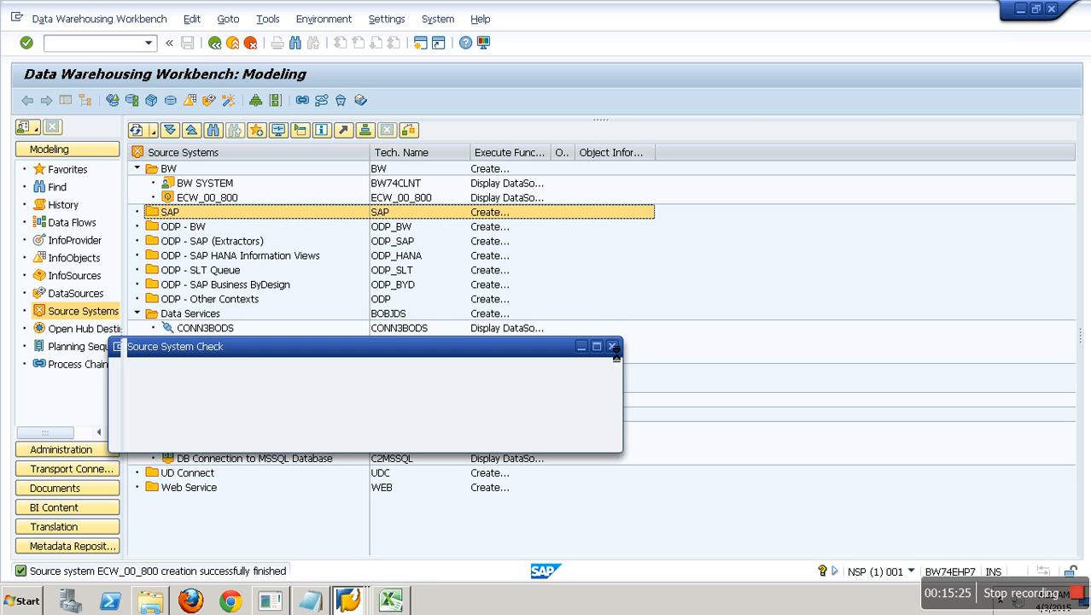
left_click(136, 131)
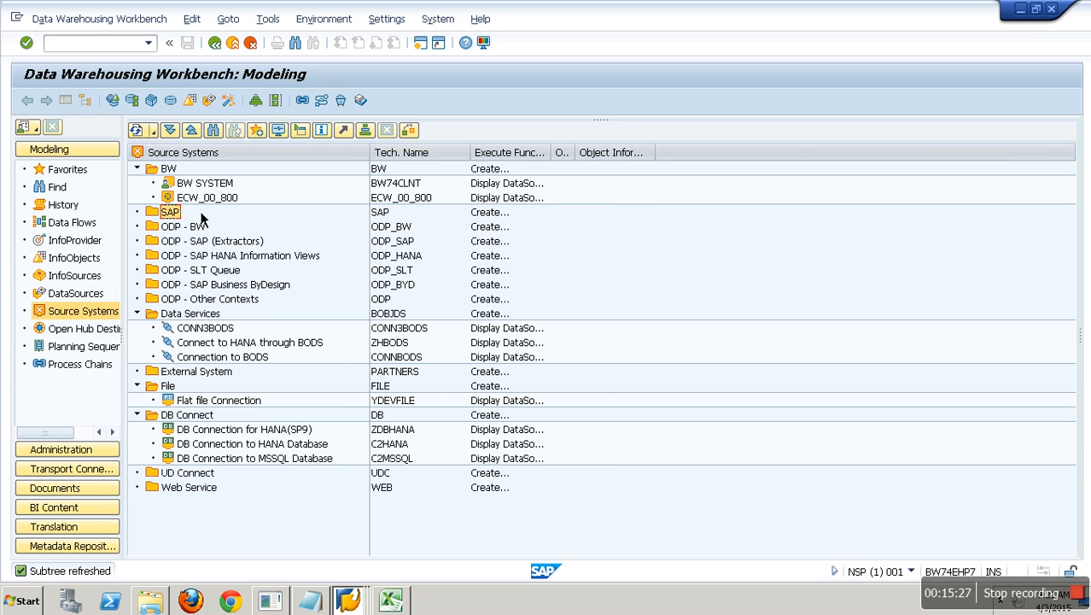
left_click(400, 201)
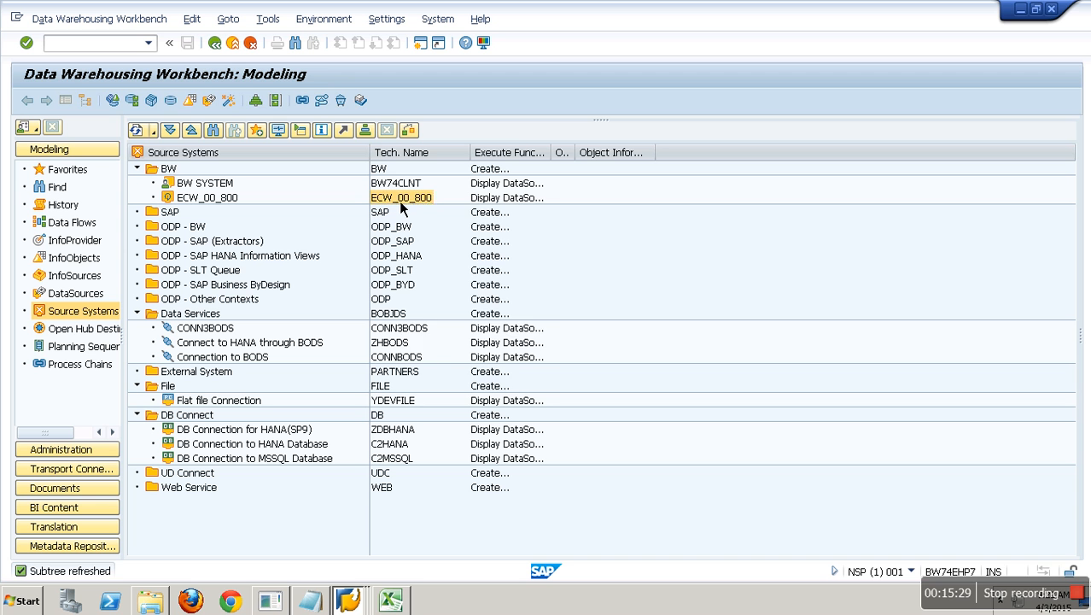
right_click(400, 204)
left_click(437, 278)
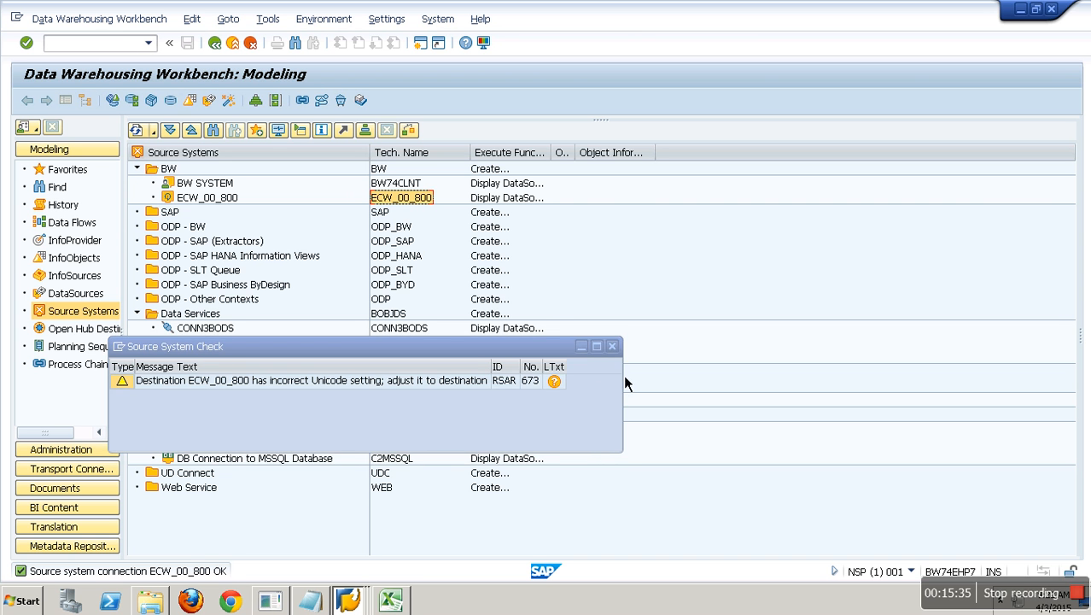
left_click(611, 346)
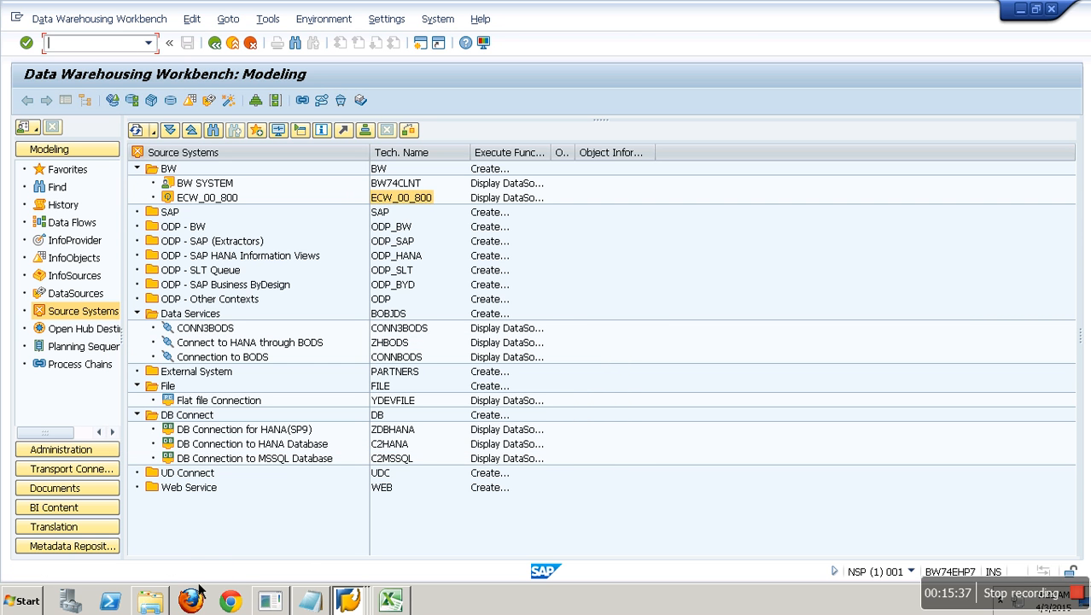